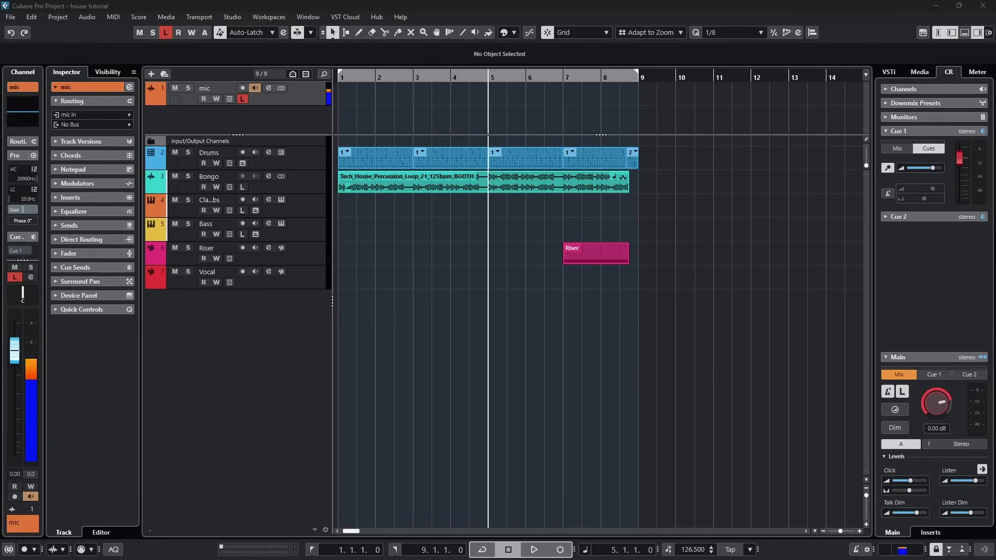
- Create a project from the Classic House production template and dismiss its notes
left_click(378, 17)
left_click(469, 139)
left_click(516, 139)
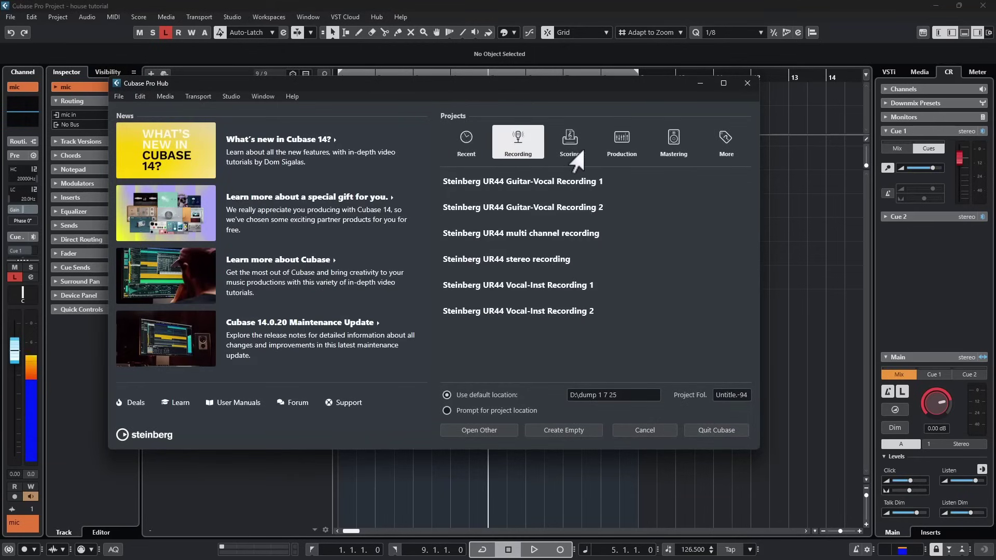
left_click(617, 156)
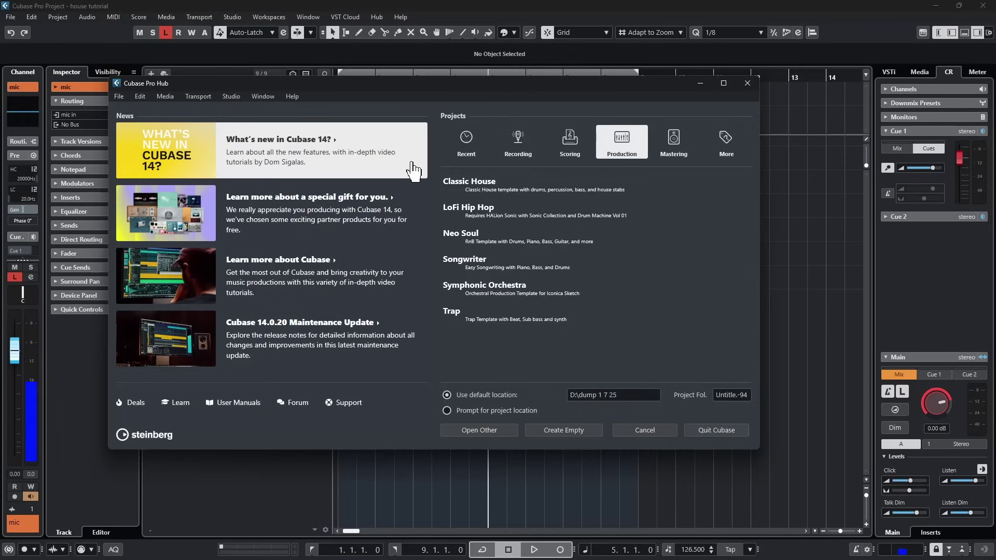
double_click(487, 187)
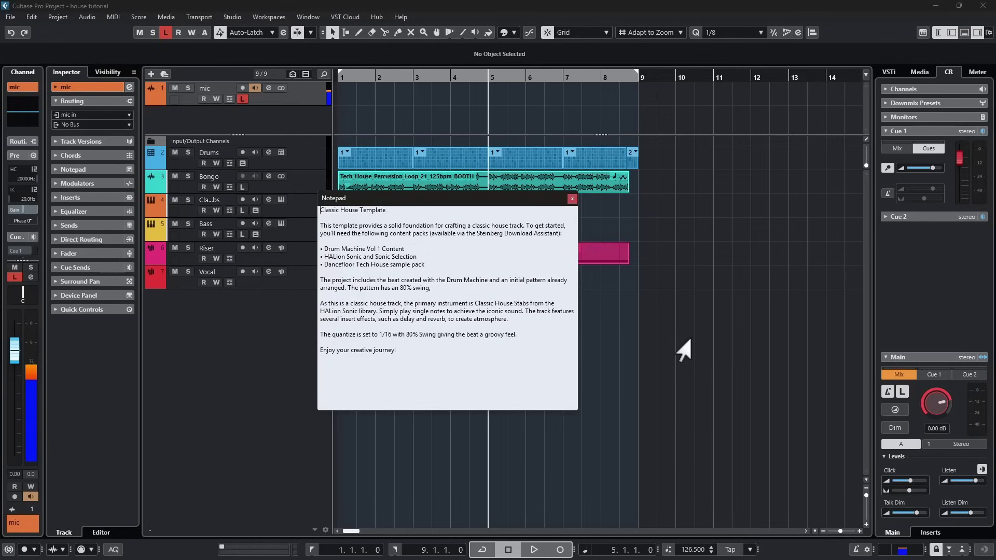
left_click(571, 198)
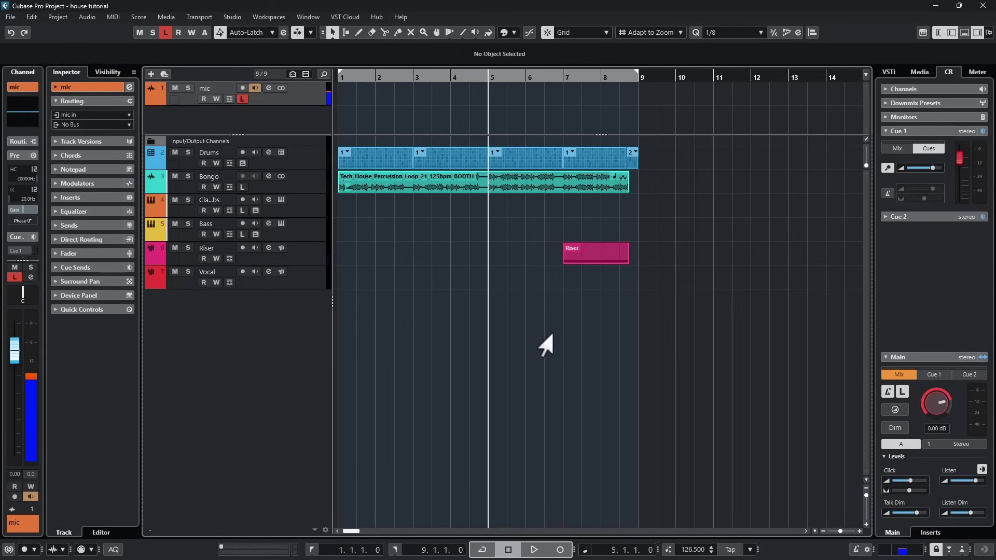
- Play back the template's arrangement and reopen the project notepad
key("space")
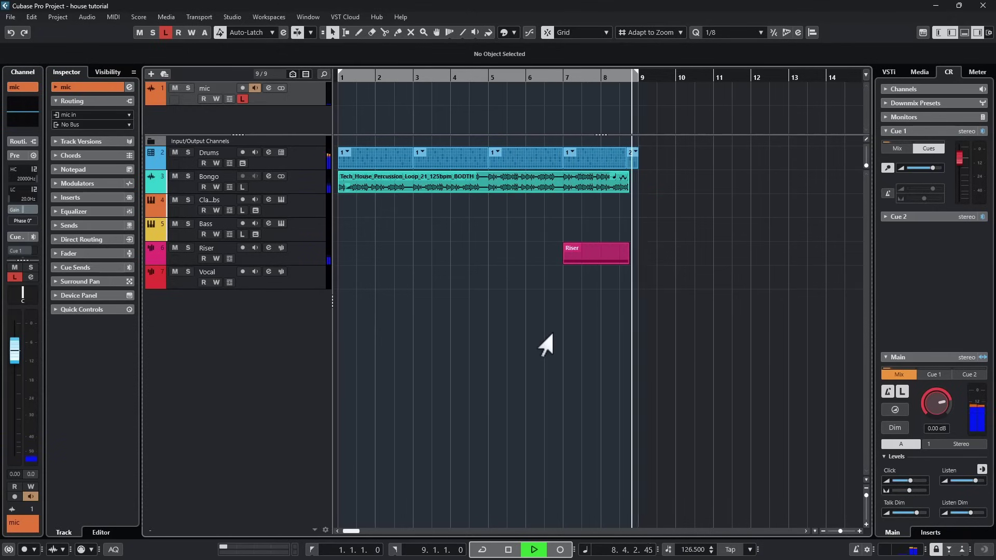
key("space")
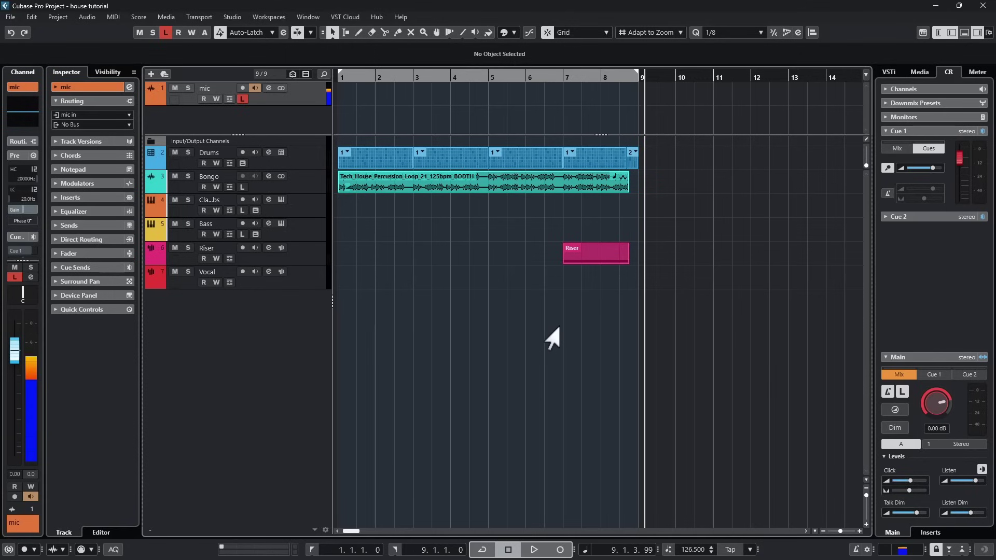
left_click(58, 17)
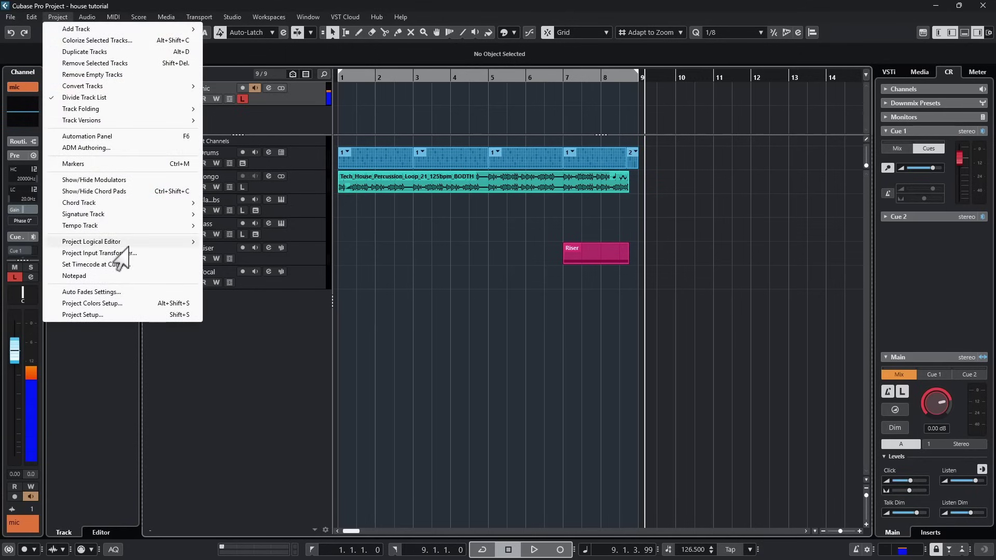
left_click(111, 275)
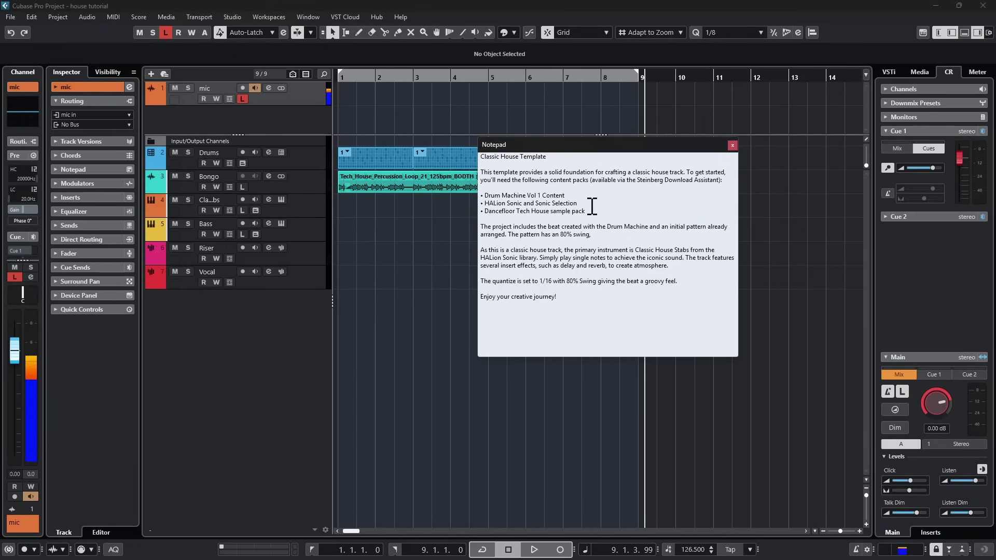
- Inspect the HALion Sonic instrument on the Classic House Stabs track and close it
left_click(275, 204)
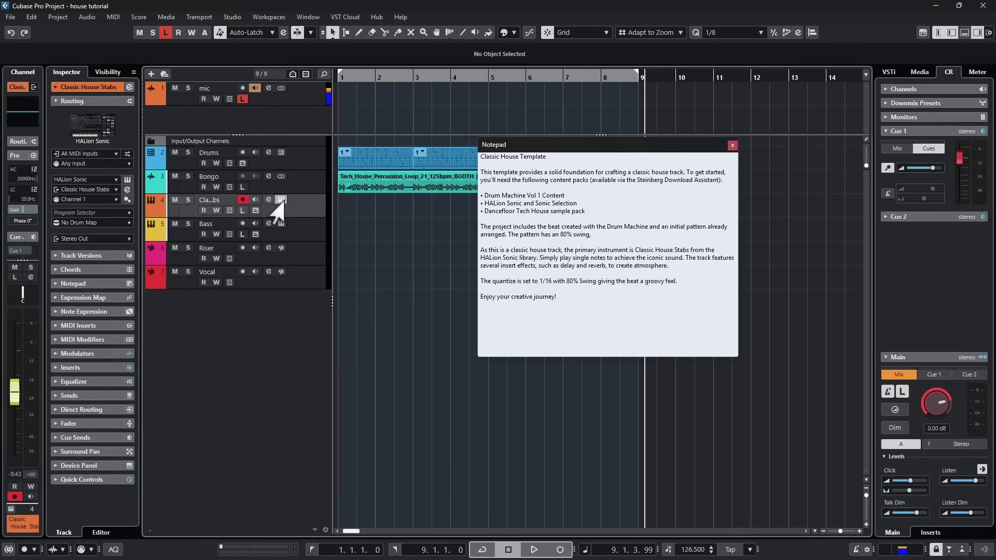
left_click(280, 200)
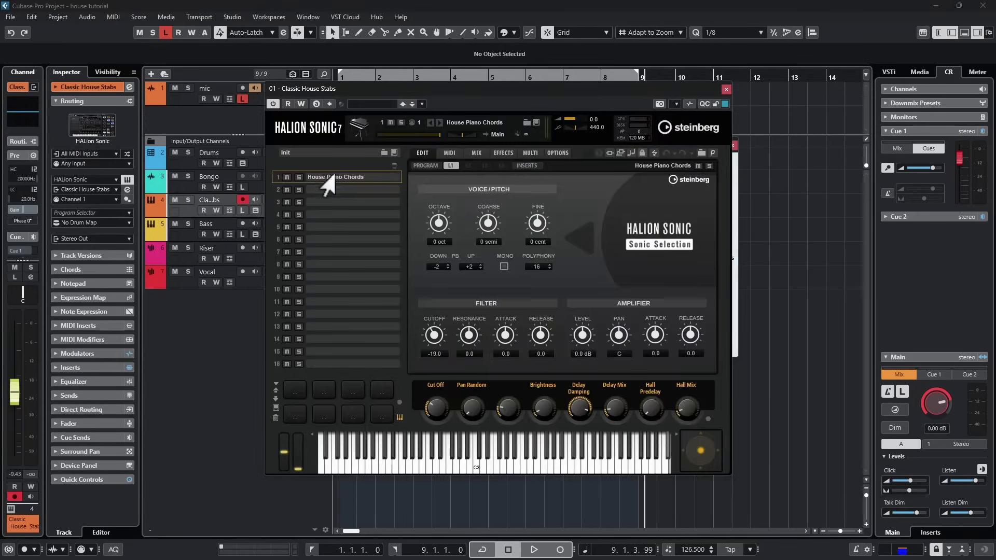
left_click(725, 90)
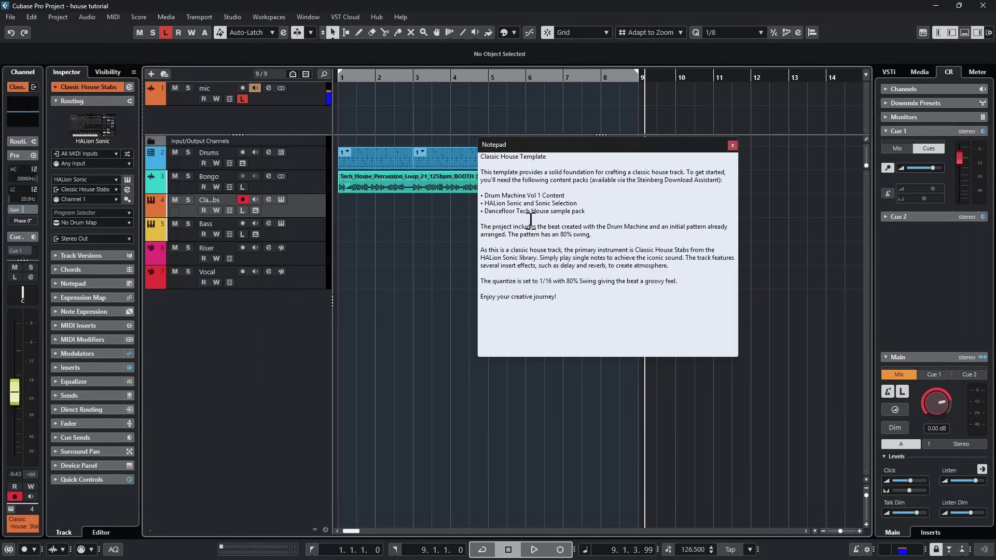
- Browse the Loops & Samples media collection and review the channel inserts and sends in the MixConsole
left_click(912, 75)
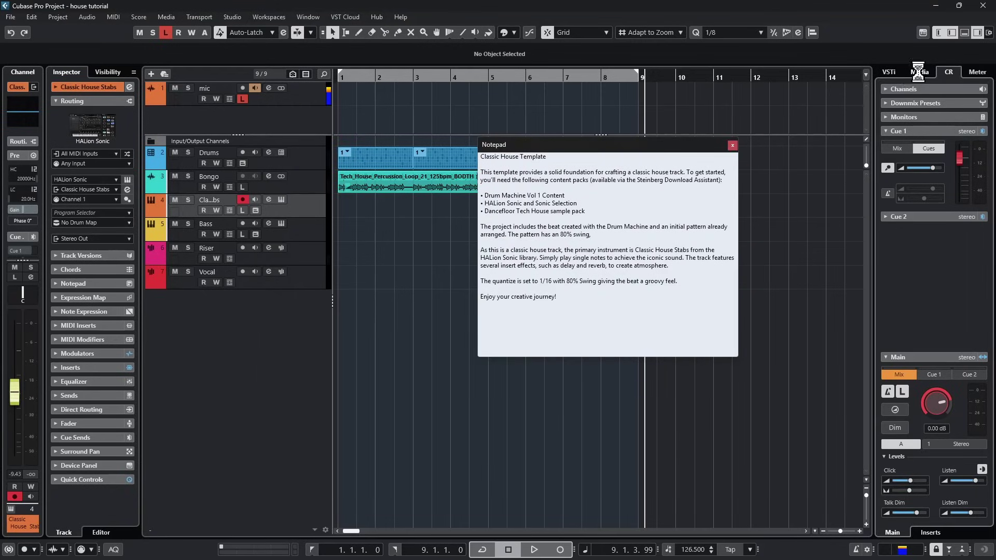
left_click(906, 228)
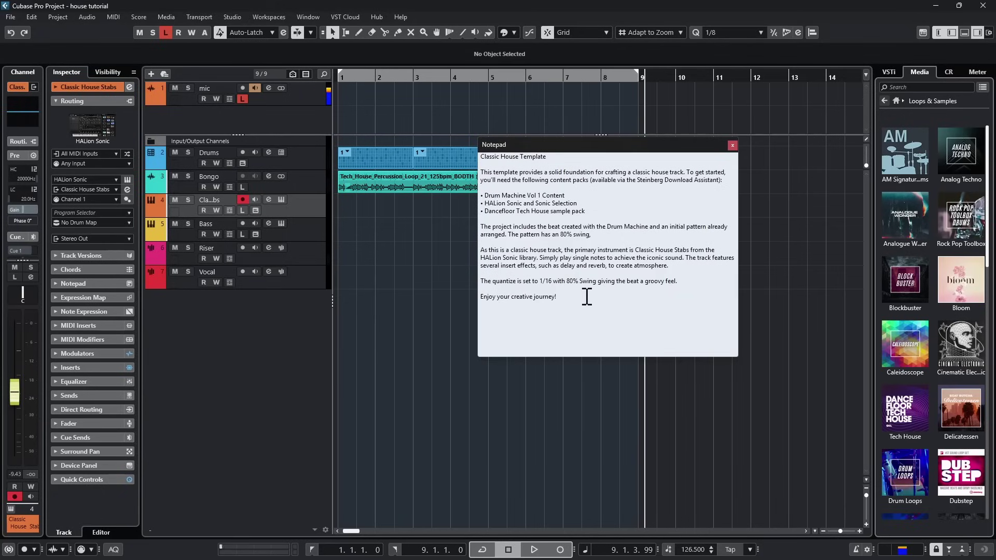
key("F3")
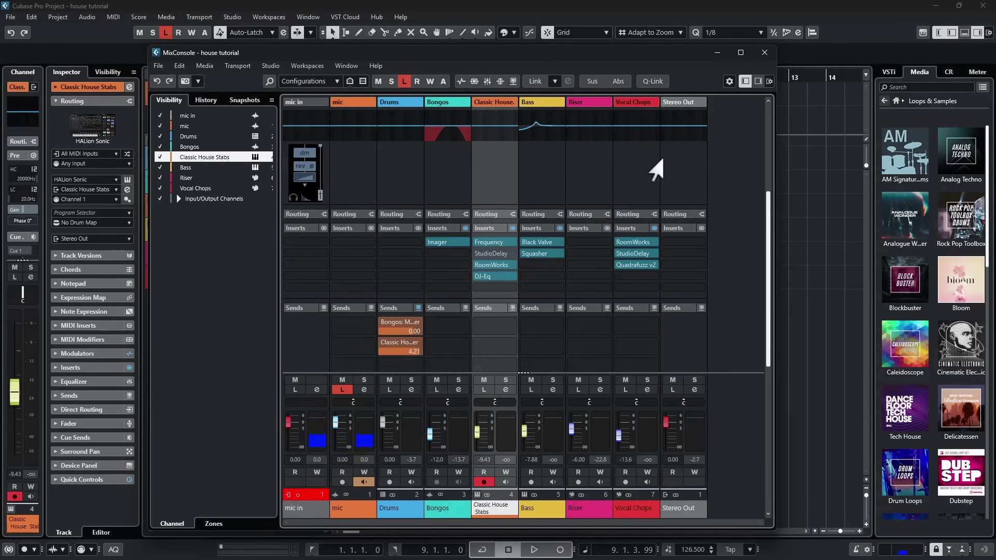
key("F3")
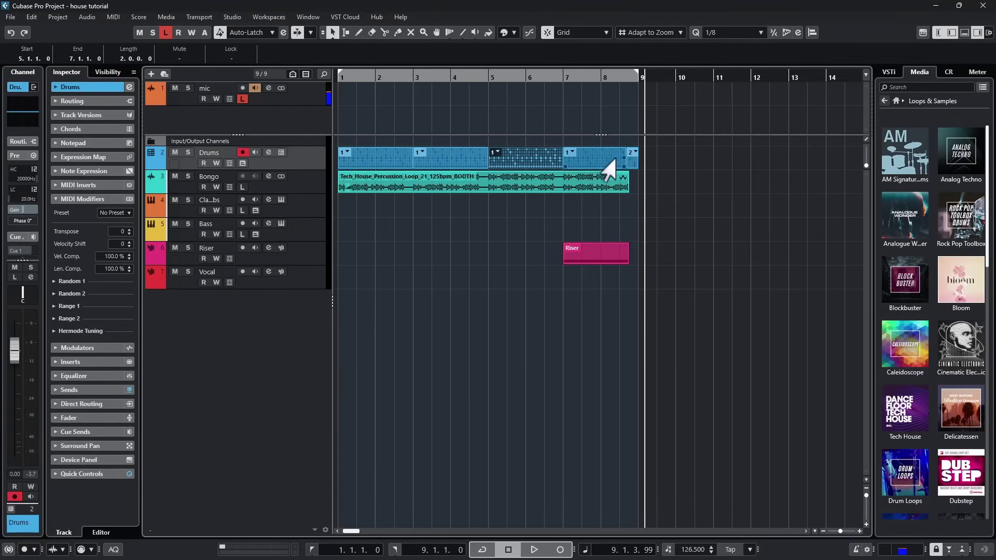
- Examine the Drums track's Drum Machine and the step lanes of its pattern, including Low Mid Tom
left_click(963, 32)
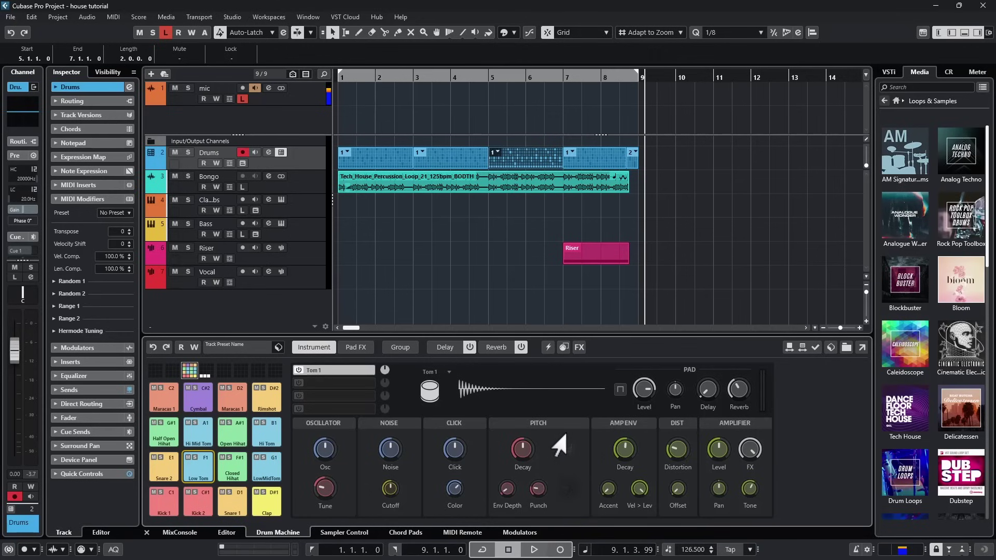
left_click(220, 533)
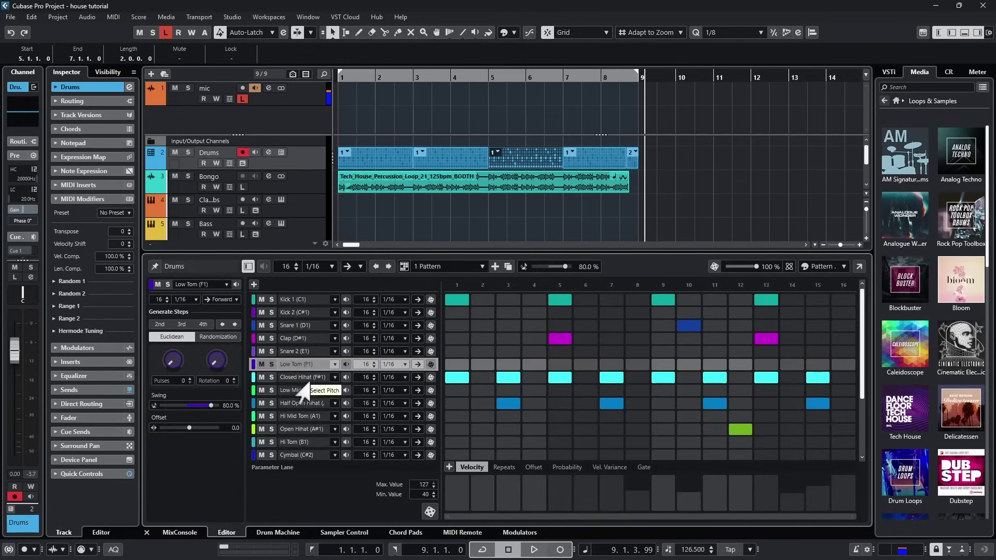
left_click(321, 390)
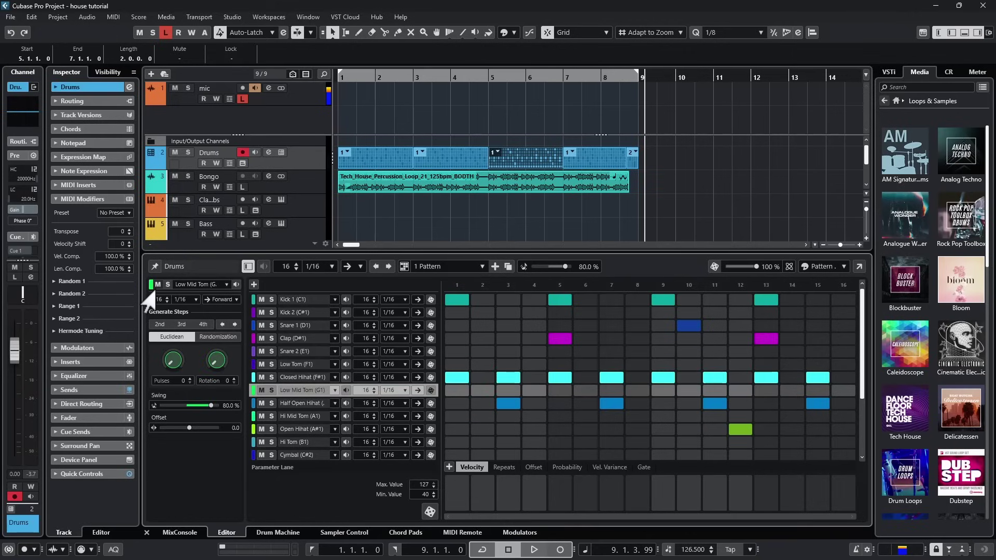
key("Up")
key("Up")
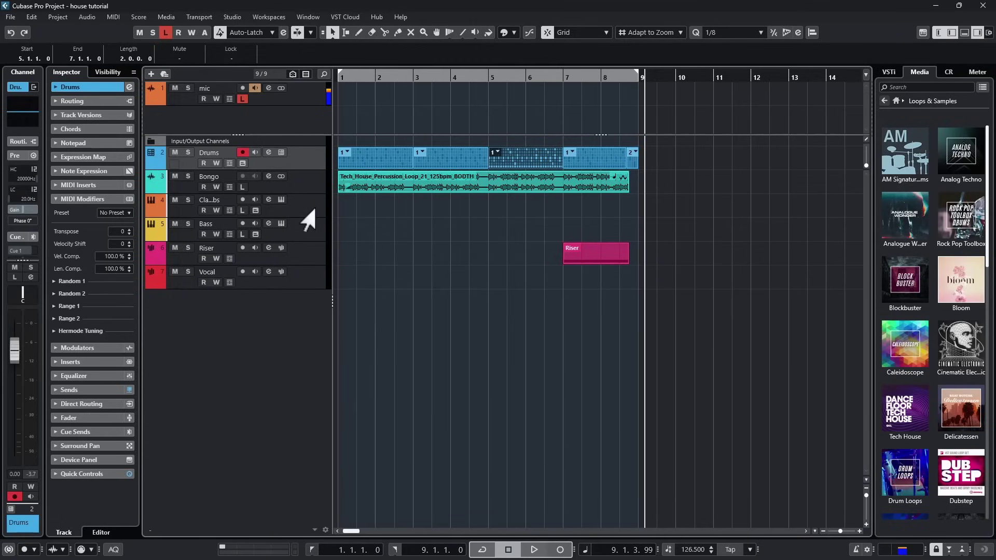
- Audition a note around C3 on the Classic House Stabs instrument and inspect the Bass track's Retrologue synth
left_click(196, 204)
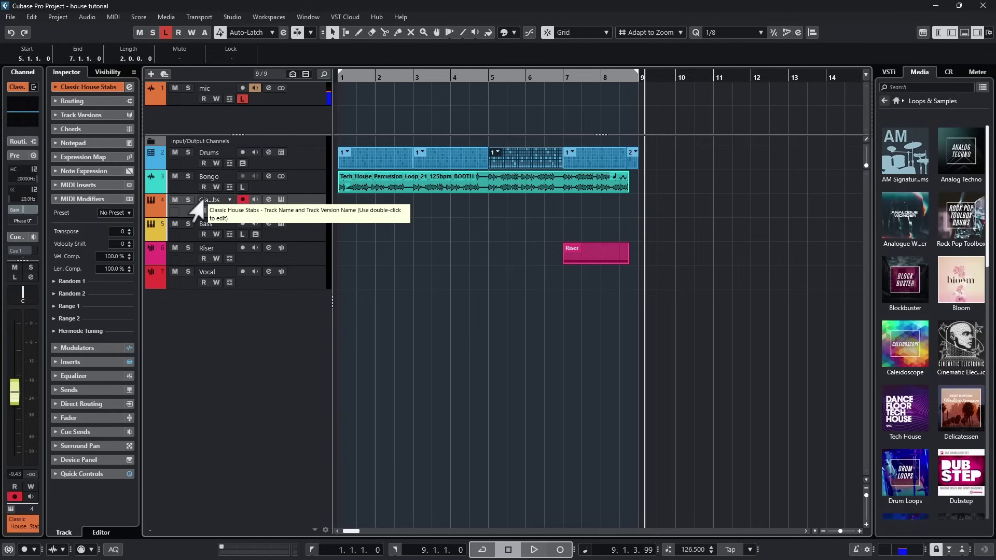
left_click(281, 200)
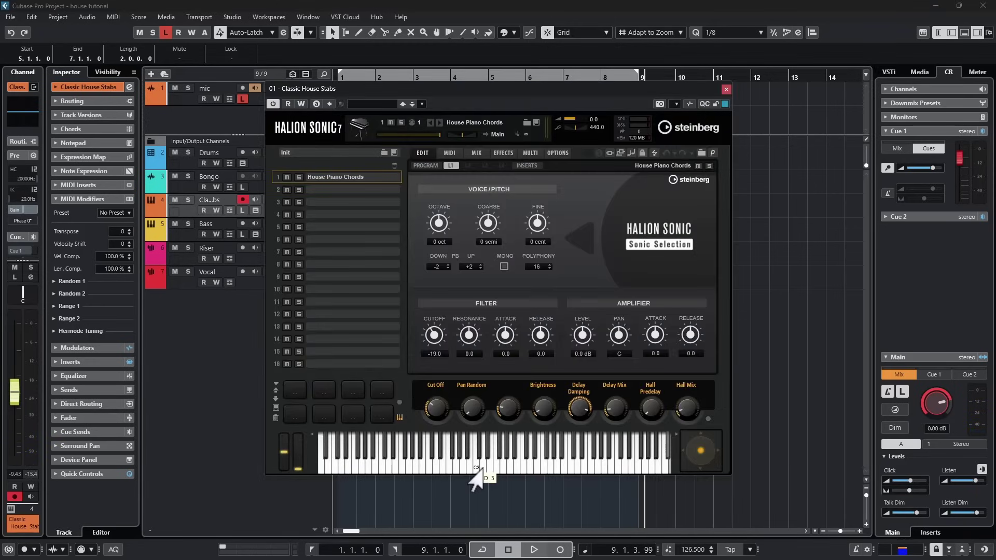
left_click(473, 470)
left_click(473, 470)
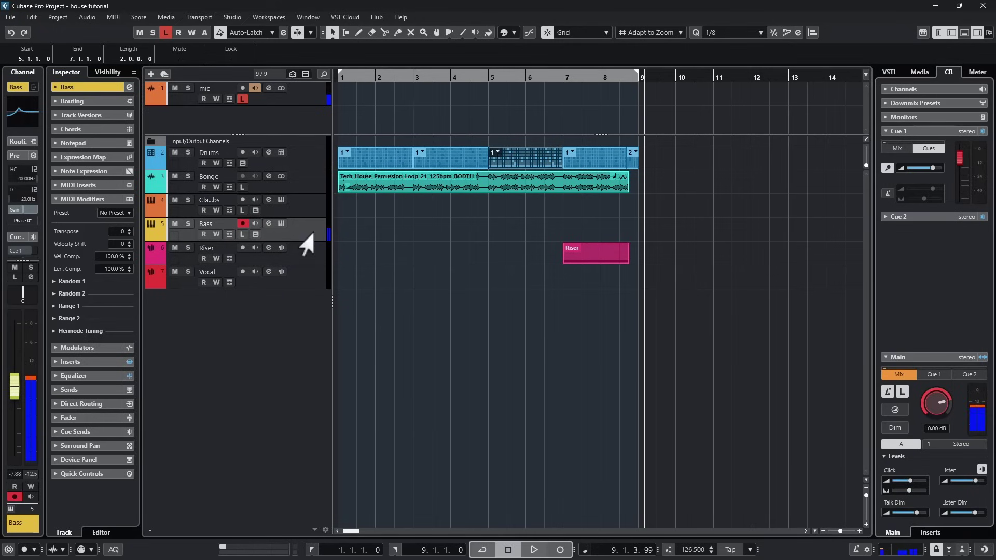
left_click(280, 224)
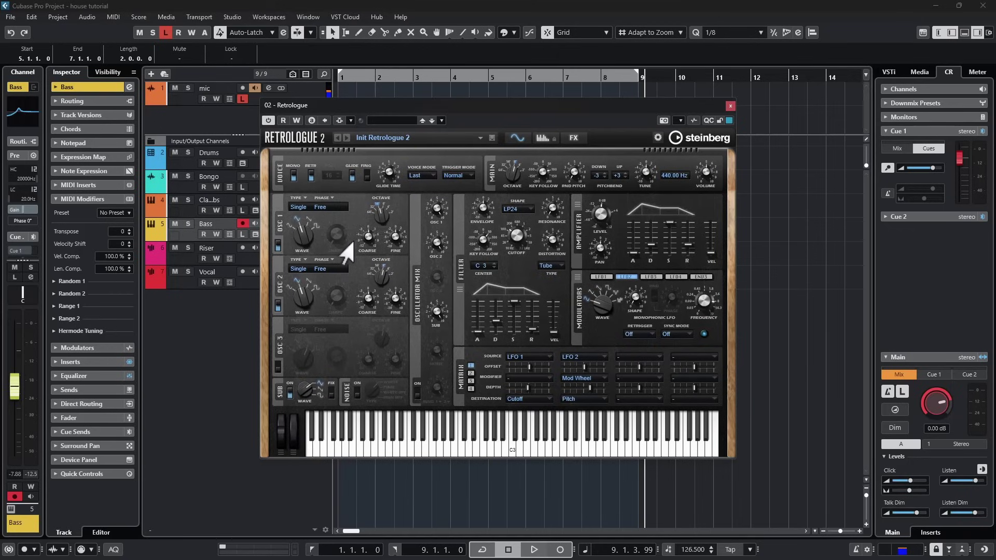
- Inspect the Riser track's event and sampler, and audition its sample at the C3 root key
left_click(306, 260)
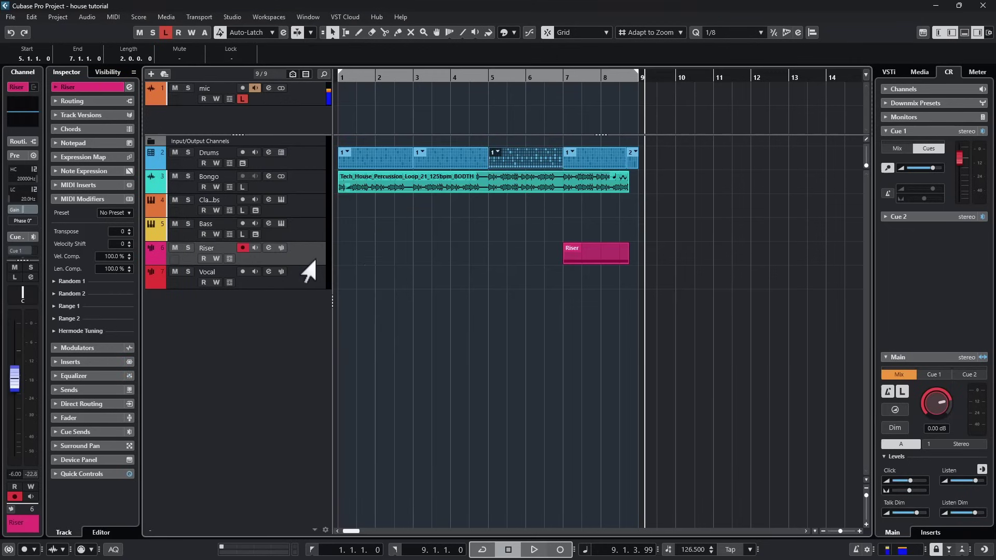
left_click(576, 262)
left_click(282, 249)
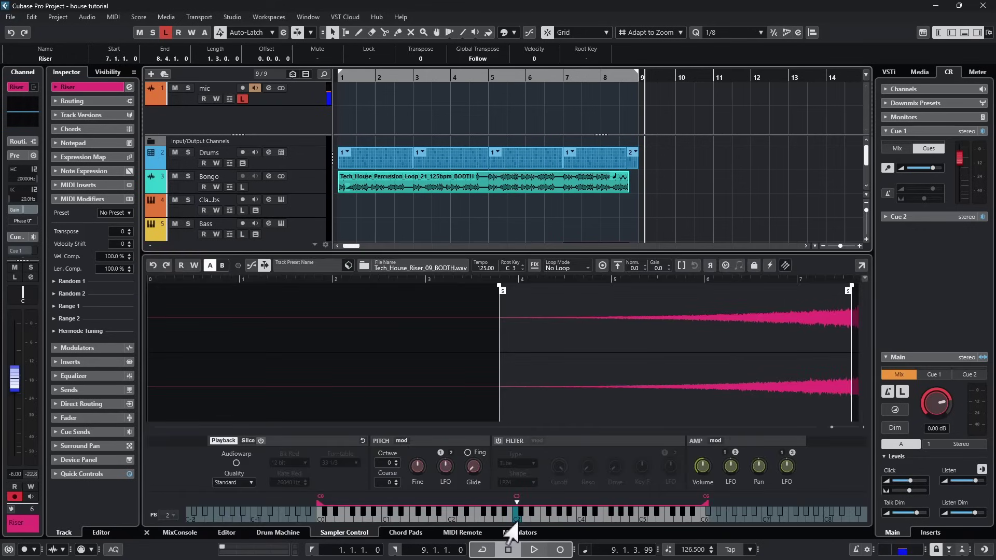
left_click(511, 521)
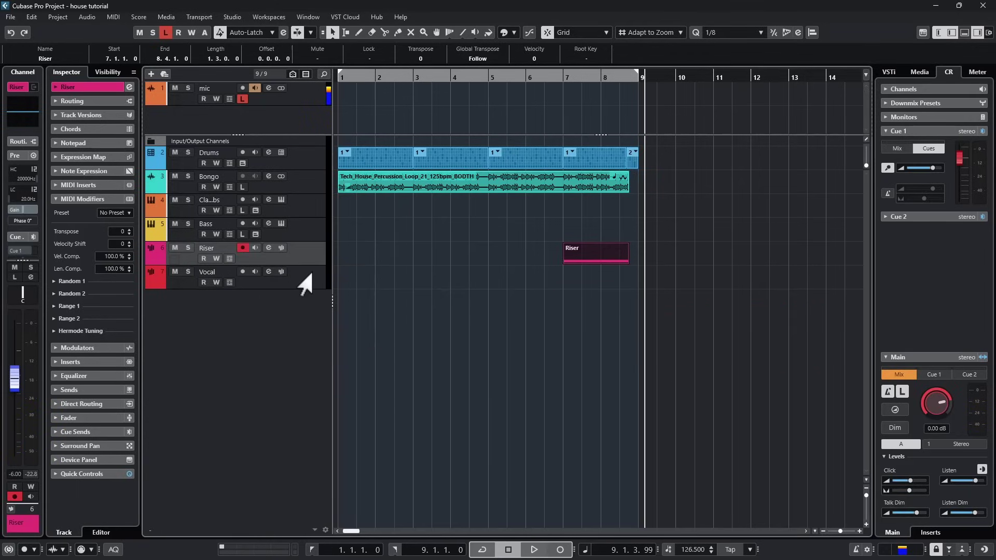
- Open the Vocal Chops track's sampler and audition several of its vocal slices
left_click(294, 278)
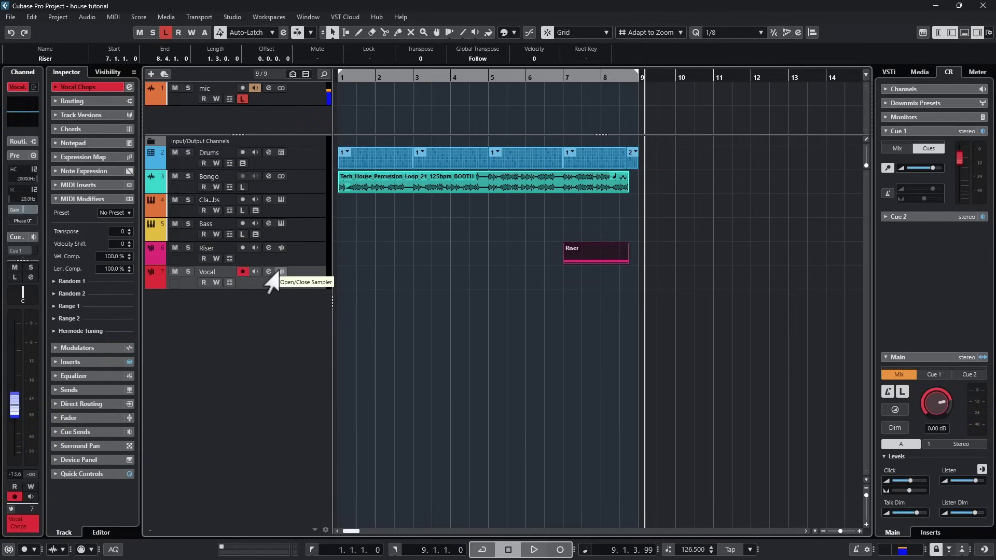
left_click(280, 272)
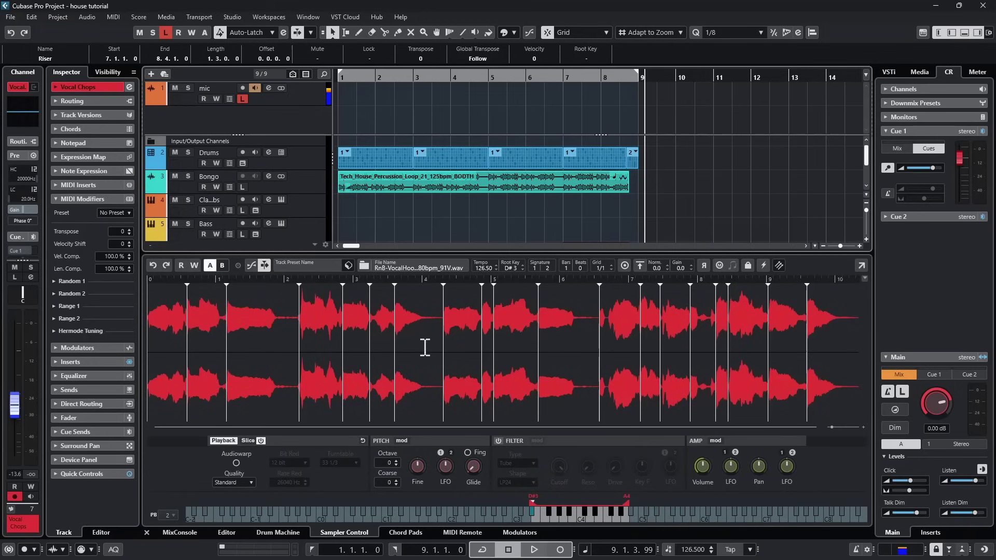
left_click(528, 516)
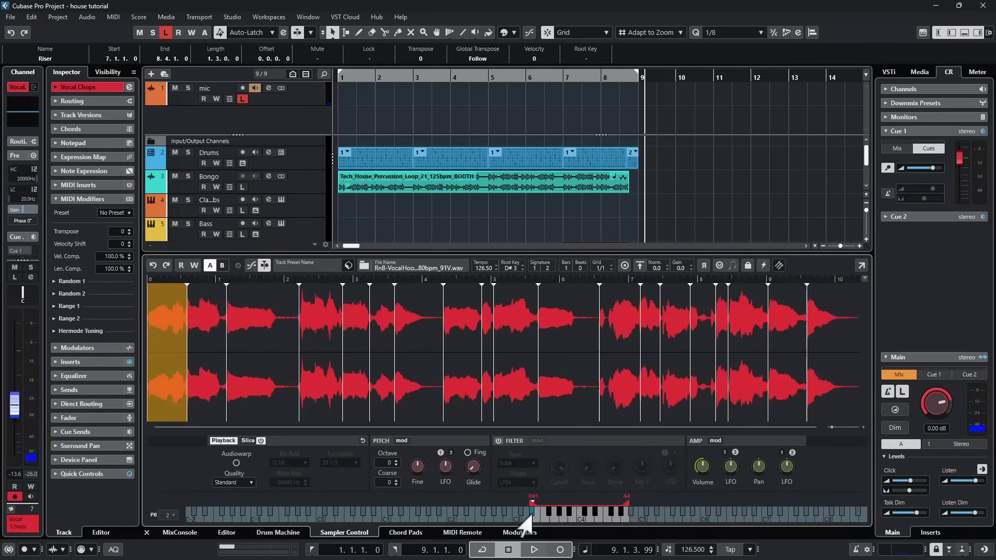
left_click(265, 340)
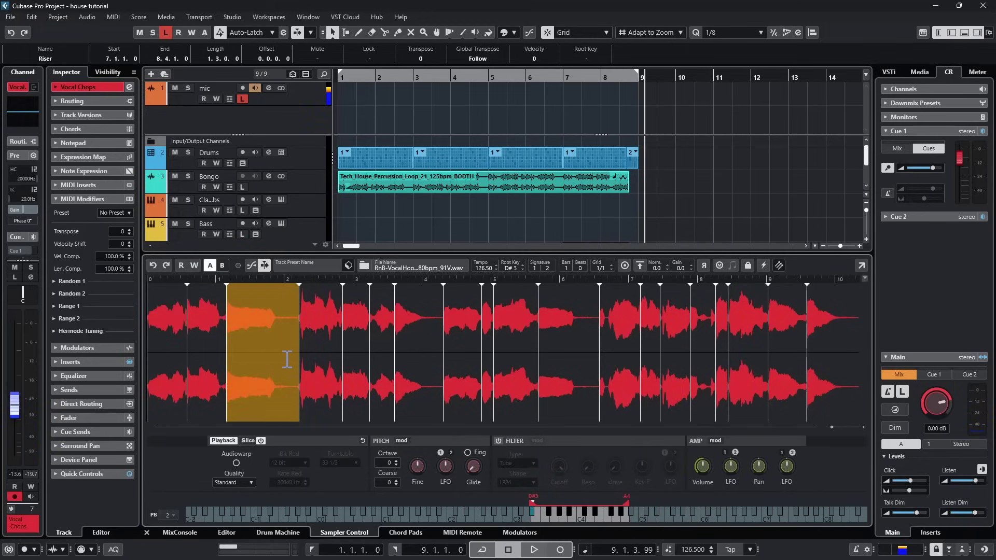
left_click(286, 359)
- Add a chord track to the project and place an empty chord event at bar 1
right_click(301, 127)
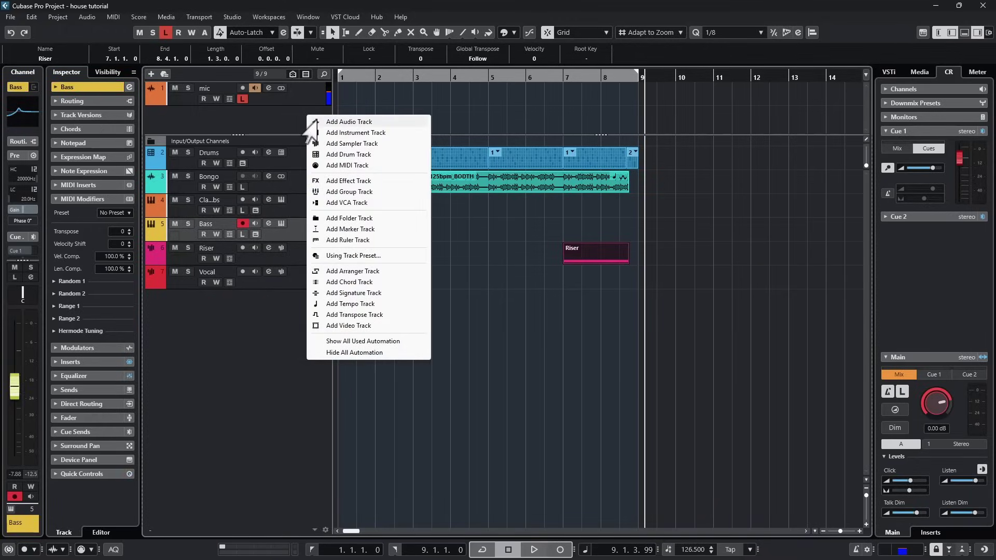
key("c")
left_click(340, 112)
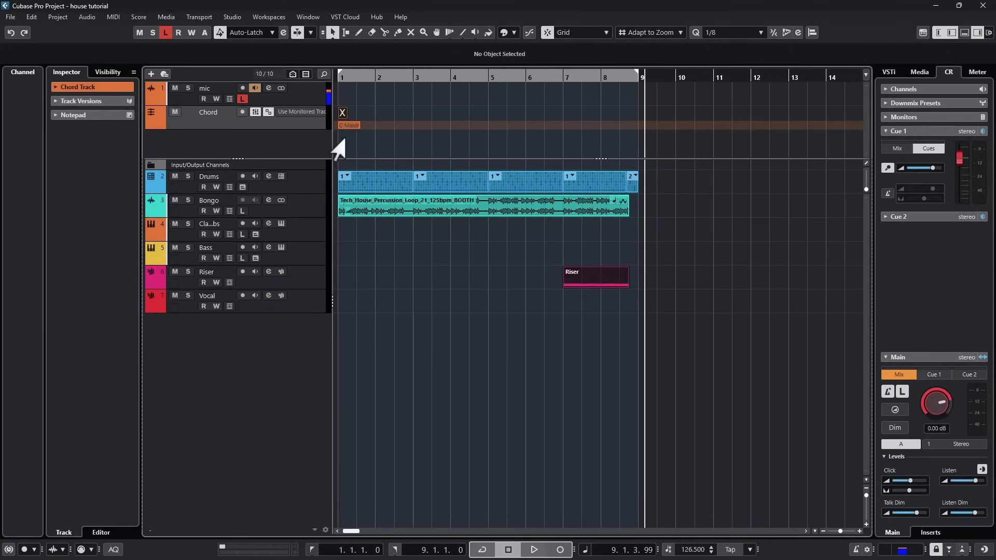
- Define the chord event at bar 1 as C minor
double_click(341, 112)
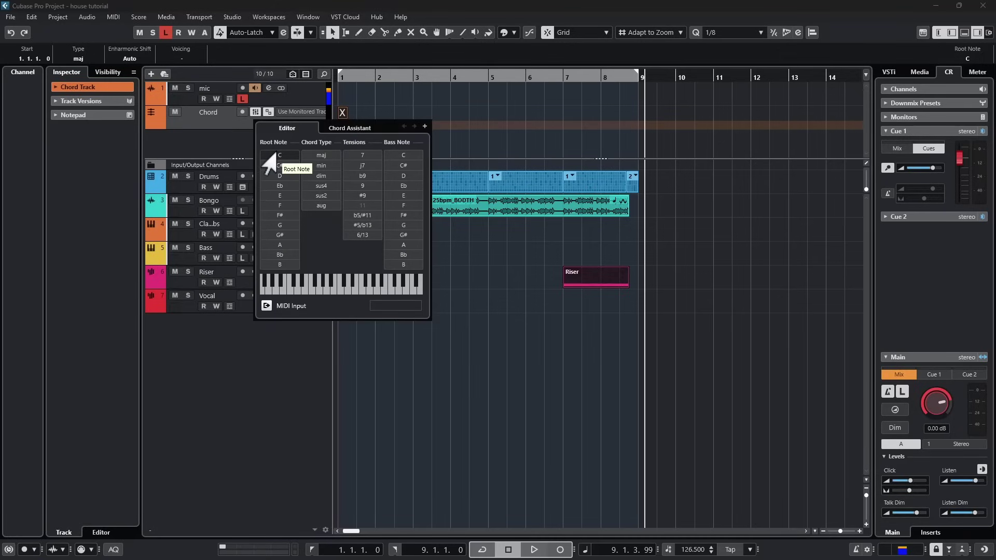
left_click(276, 155)
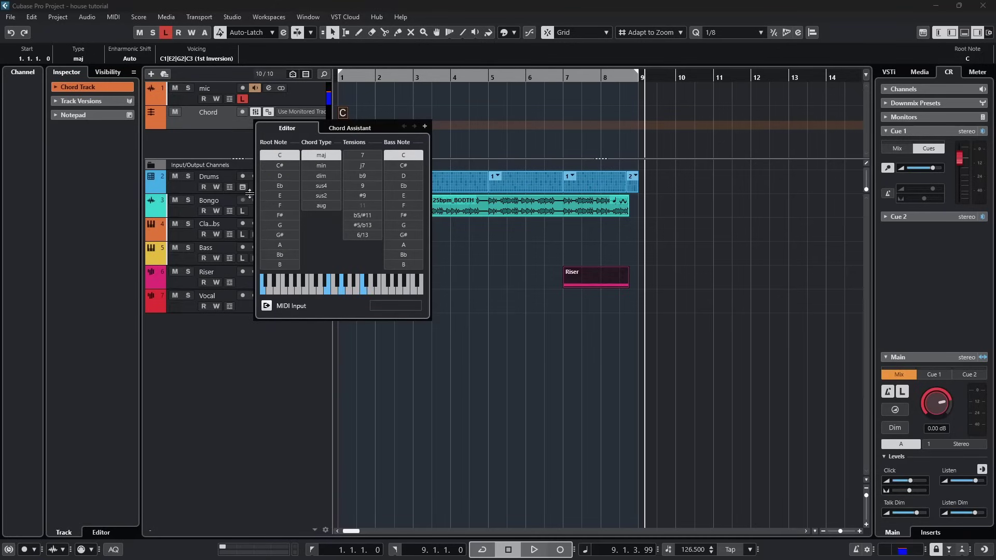
left_click(316, 165)
left_click(449, 132)
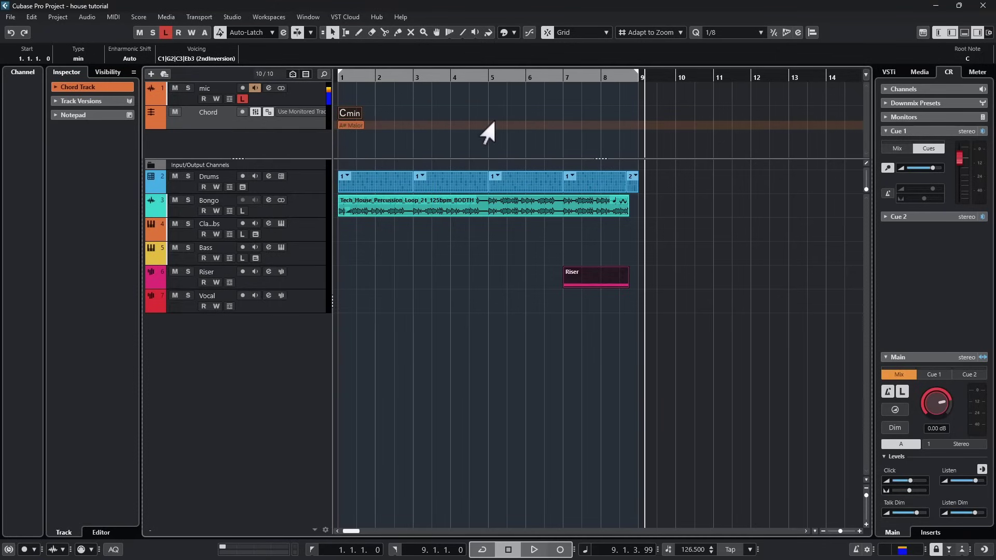
- Set Live Input to Chords on the Classic House Stabs and Bass tracks so their playing follows the chord track
left_click(305, 238)
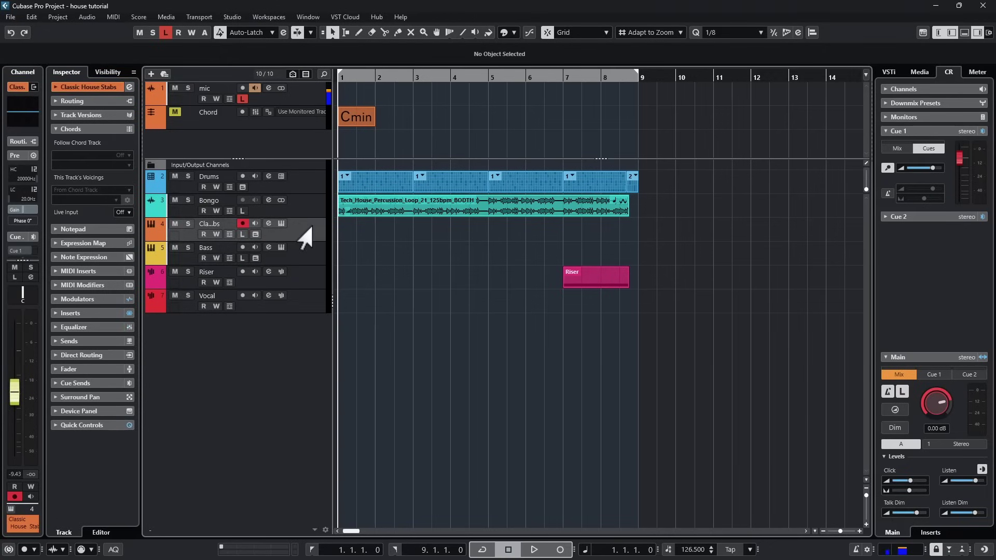
left_click(121, 212)
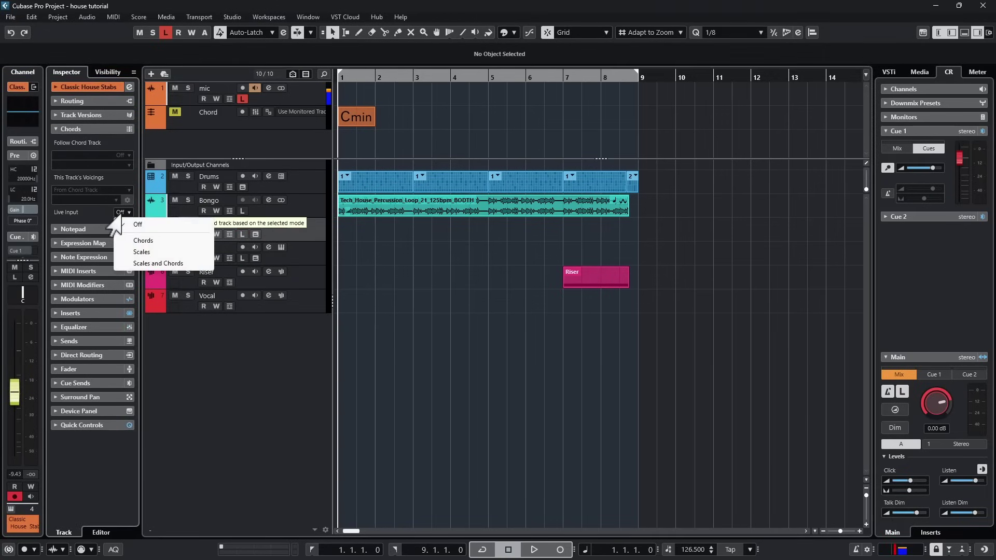
left_click(146, 242)
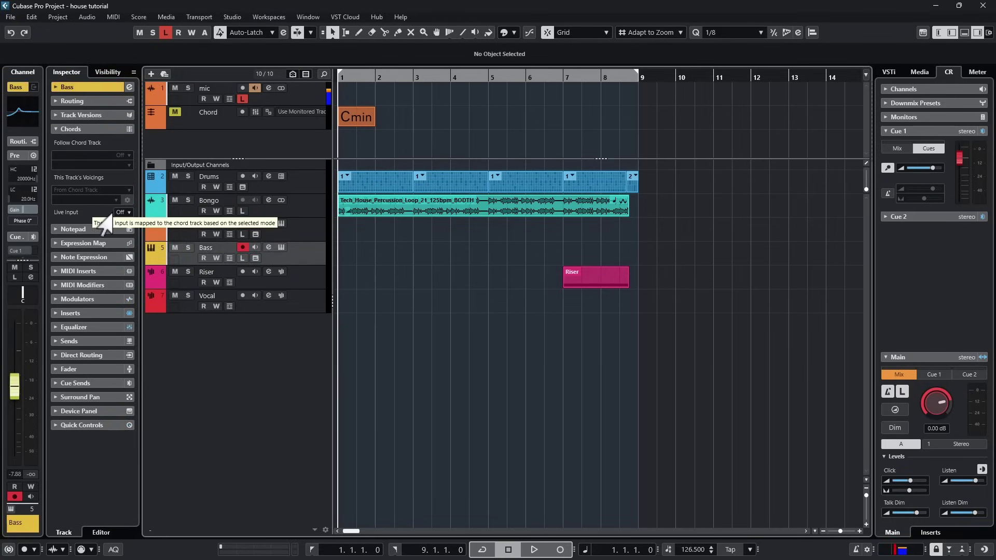
left_click(115, 223)
left_click(143, 240)
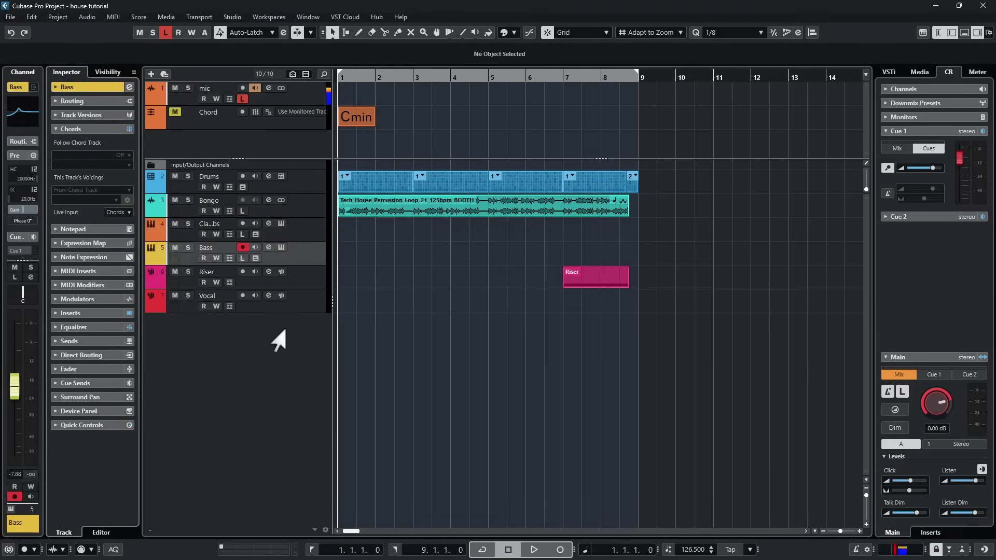
- Turn on cycle playback and record a bass part on the Bass track across bars 1 to 8
key("slash")
key("space")
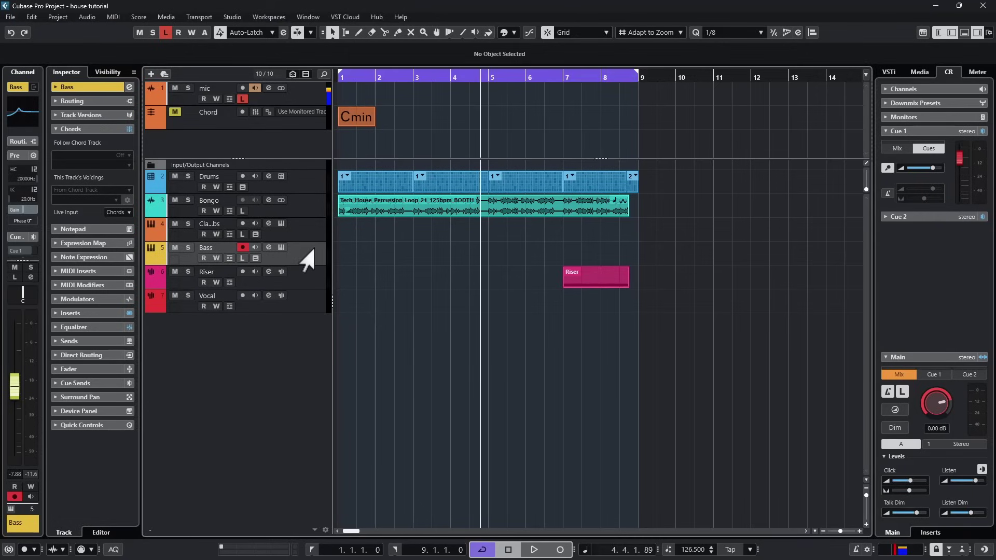
left_click(595, 146)
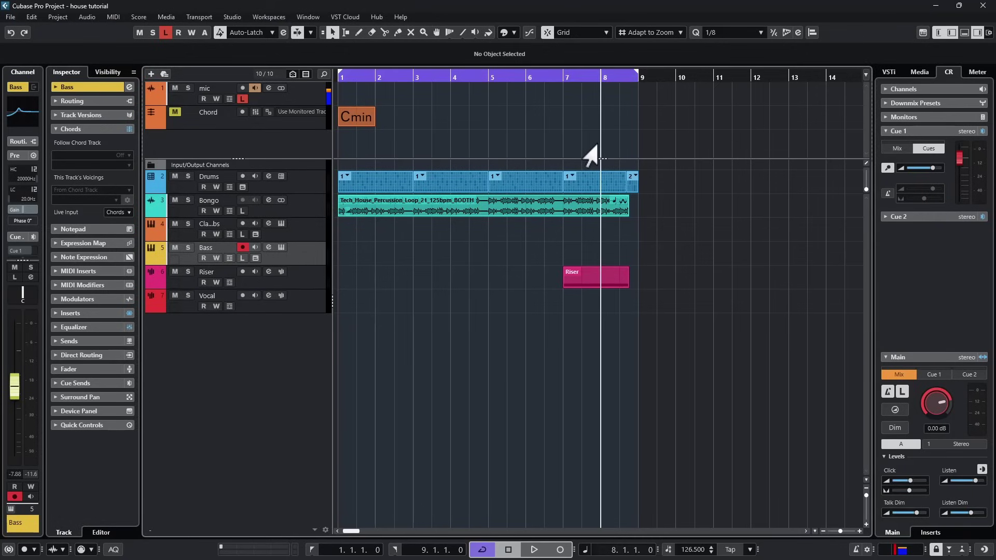
key("KP_Multiply")
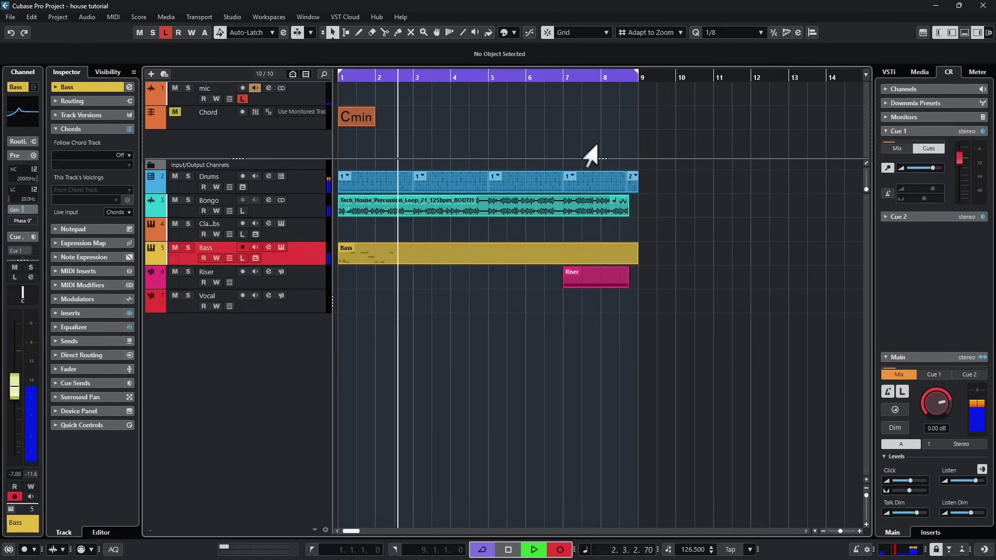
key("space")
- Record parts on the Classic House Stabs and Vocal Chops tracks across the cycled bars 1 to 8
left_click(304, 232)
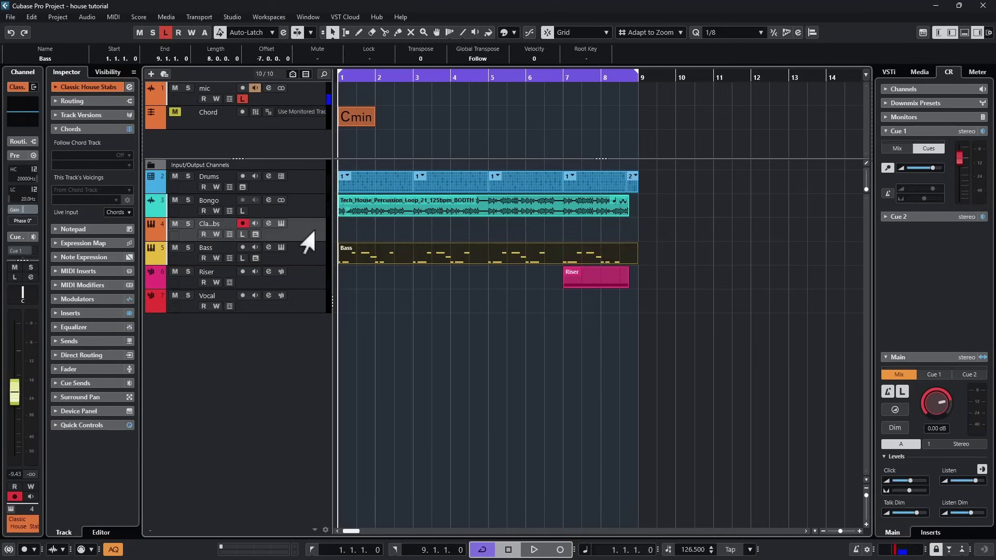
key("space")
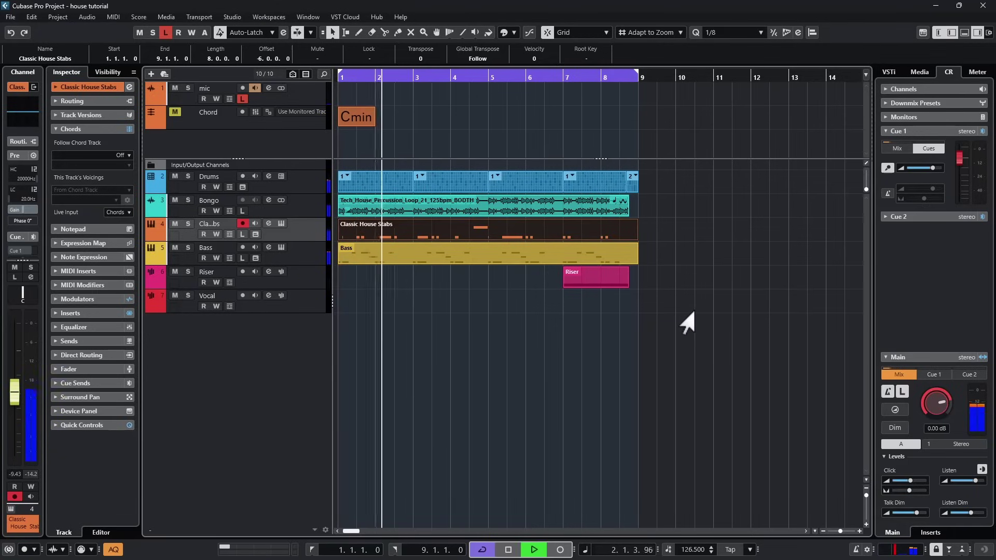
key("space")
left_click(305, 303)
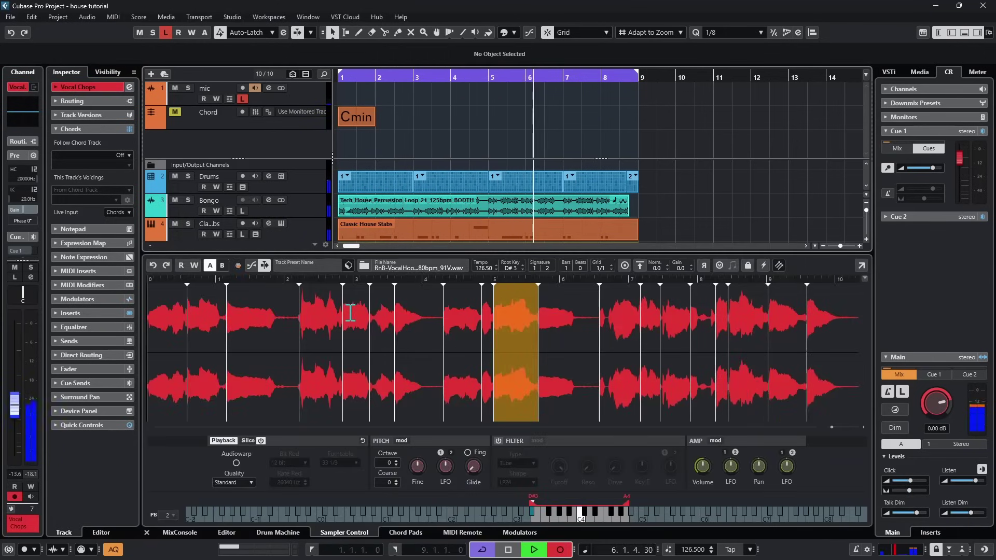
key("space")
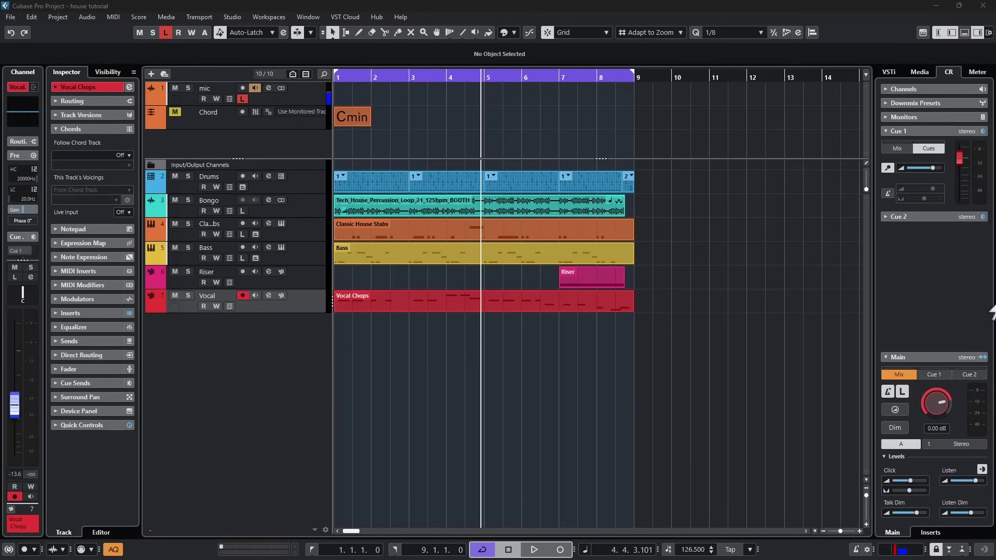
- Solo the Bongos channel in the MixConsole and inspect its Imager insert
left_click(951, 32)
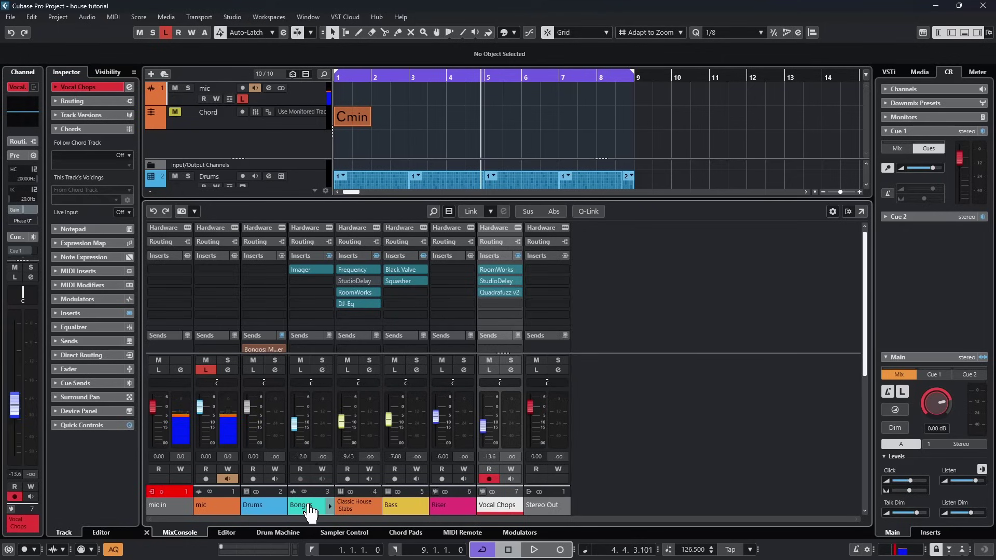
left_click(322, 360)
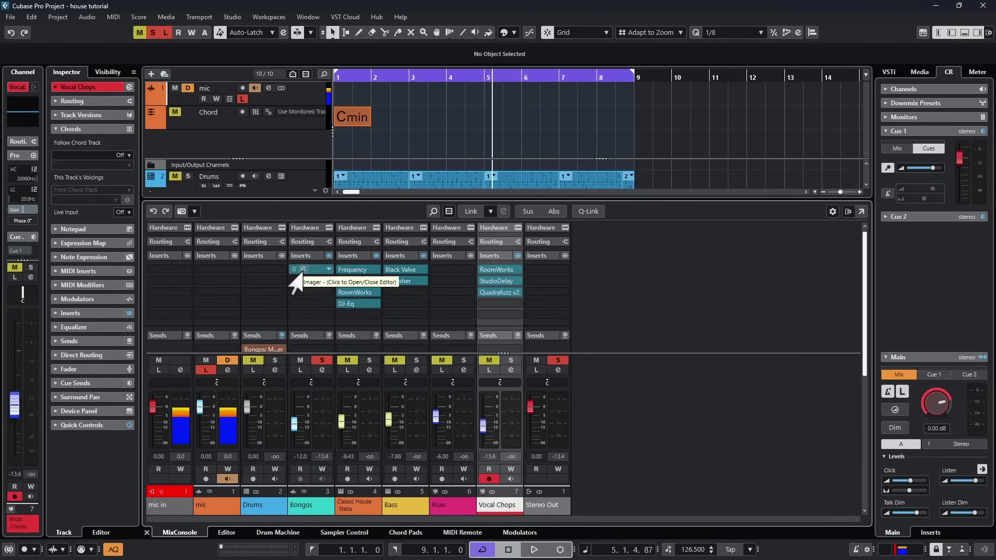
left_click(303, 270)
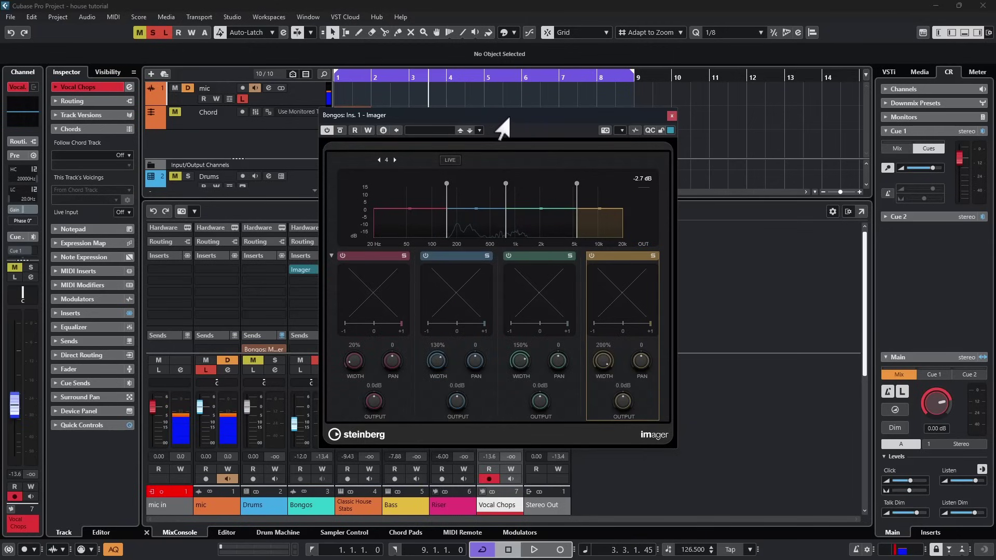
left_click_drag(498, 119, 478, 130)
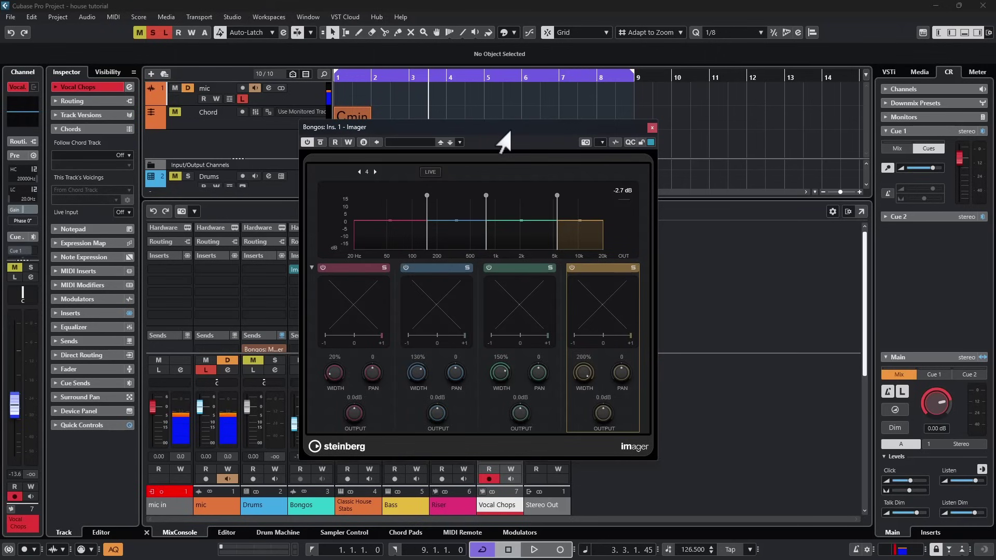
- Solo the Classic House Stabs channel and listen to its part
left_click(369, 413)
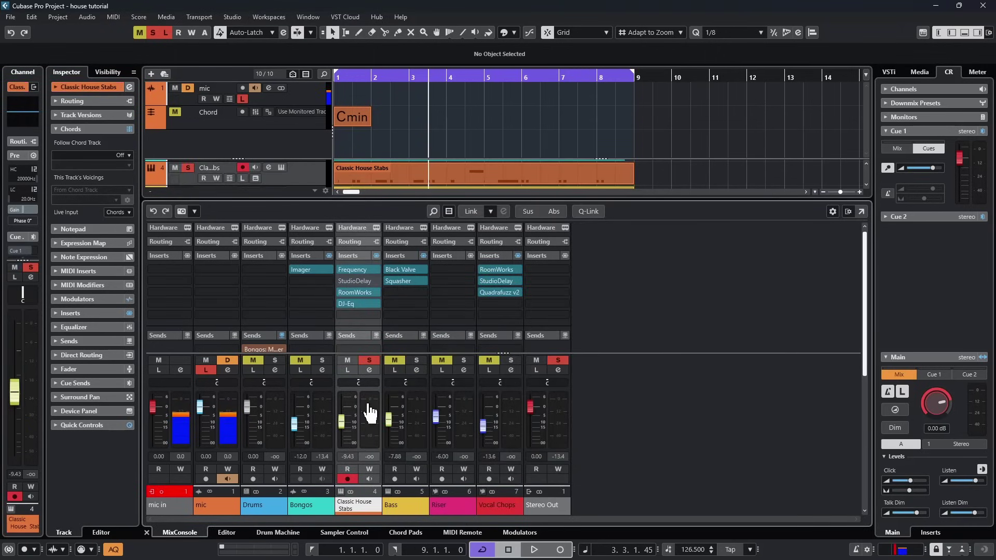
key("space")
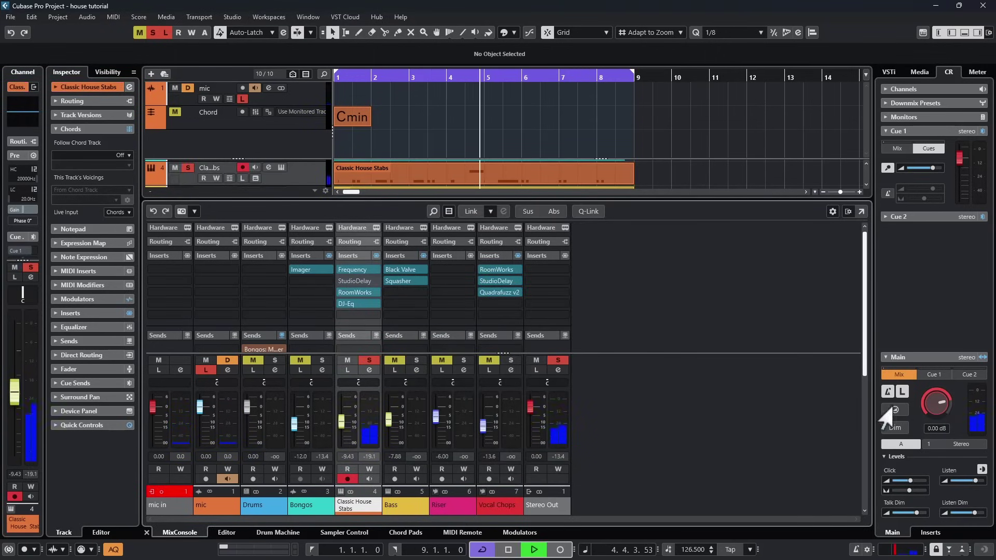
key("space")
- Open the Classic House Stabs channel settings and inspect the Frequency and RoomWorks inserts
left_click(367, 370)
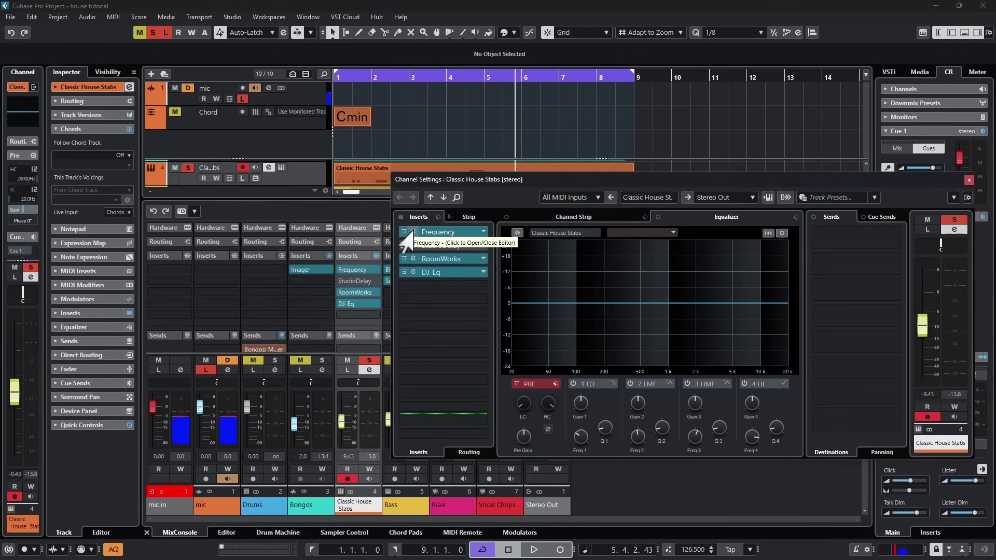
left_click(400, 233)
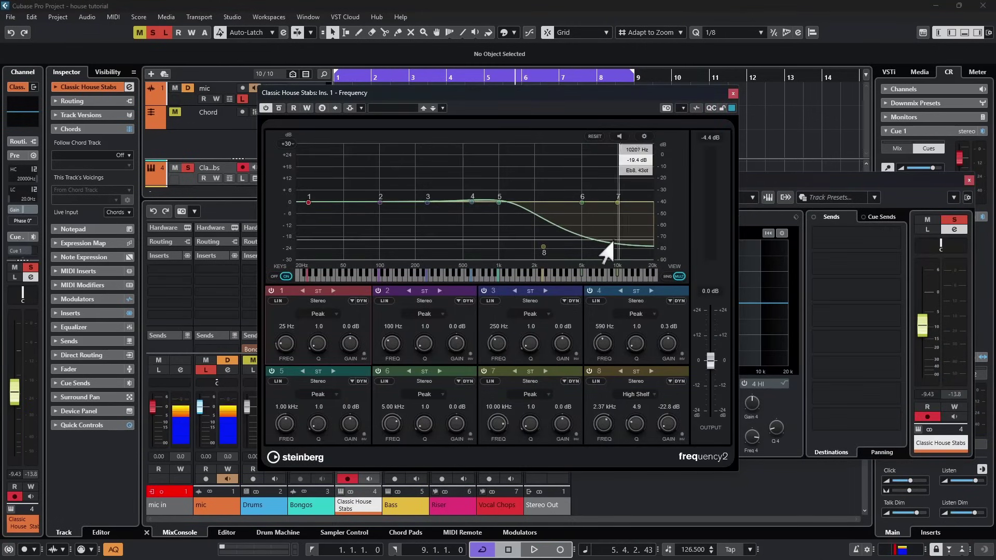
left_click(732, 93)
left_click(407, 269)
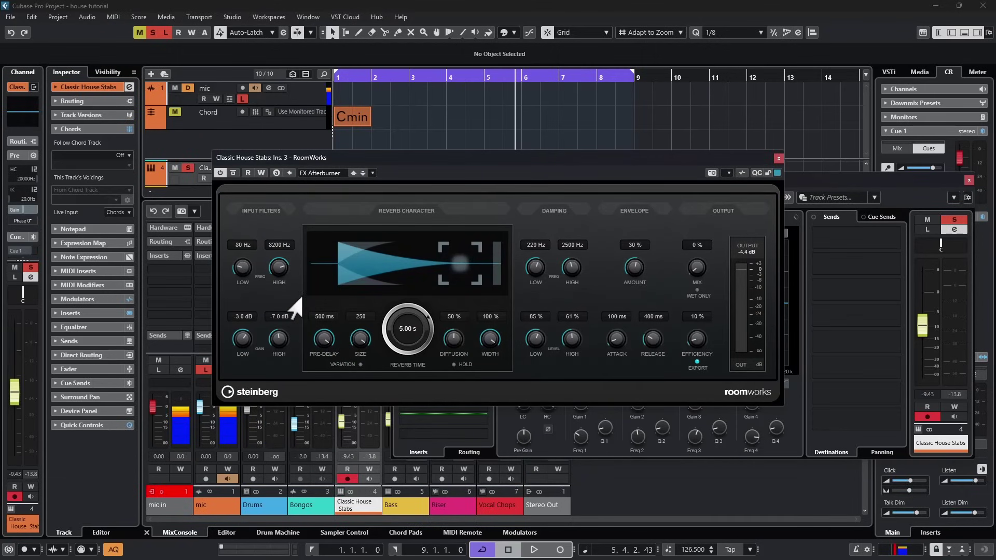
left_click(778, 158)
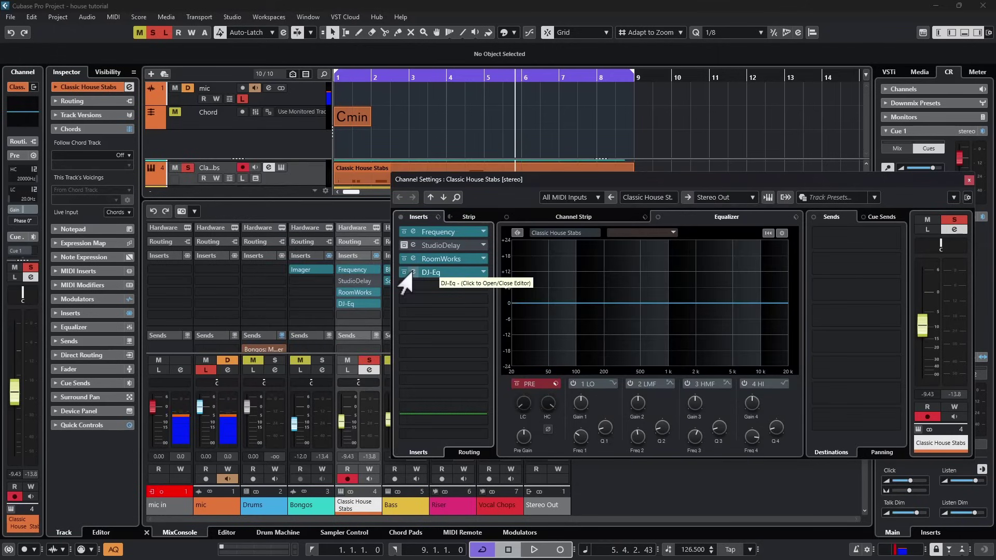
- Open the DJ-Eq insert of the Classic House Stabs channel and try its low-band control
left_click(402, 273)
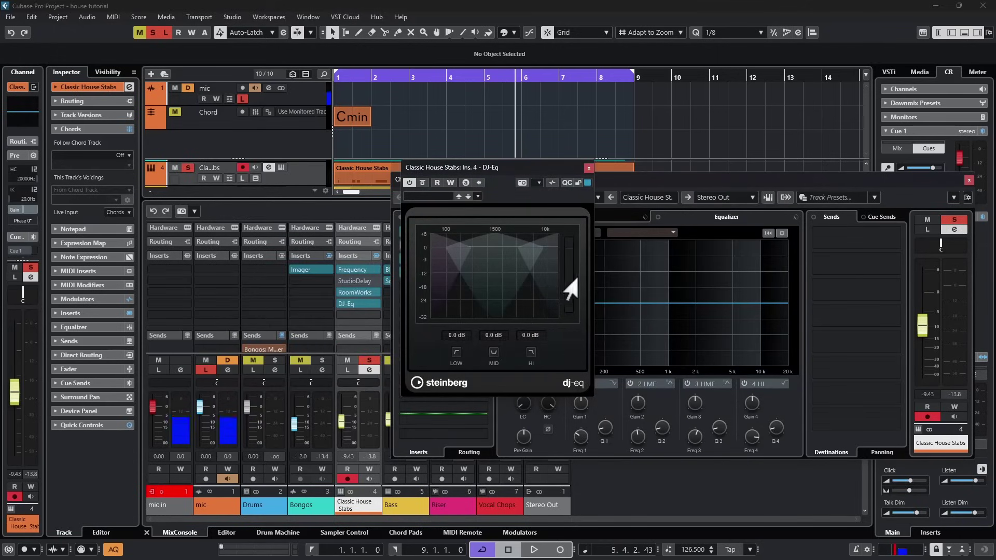
left_click(467, 367)
left_click_drag(451, 353, 404, 299)
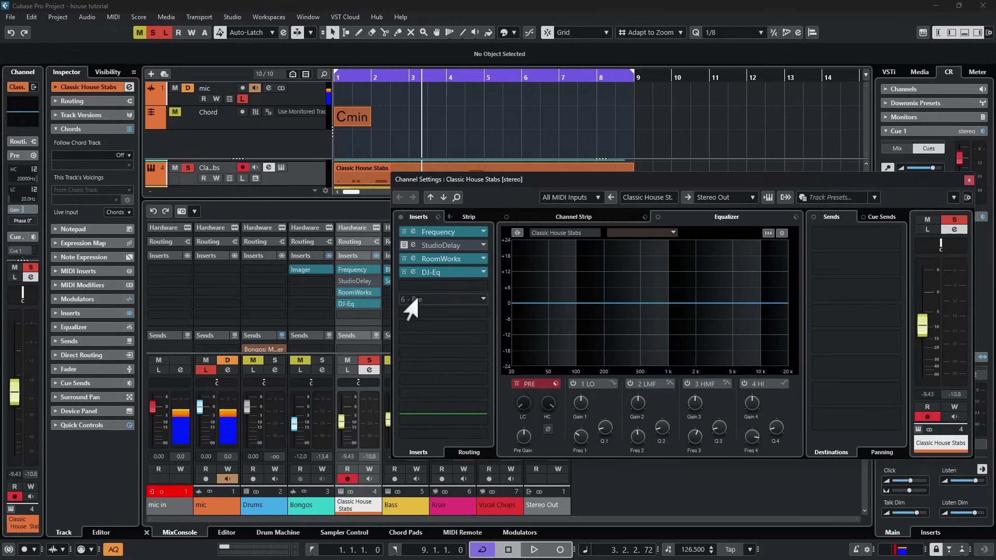
- Compare the Classic House Stabs sound during playback with all inserts bypassed and re-enabled
left_click(400, 218)
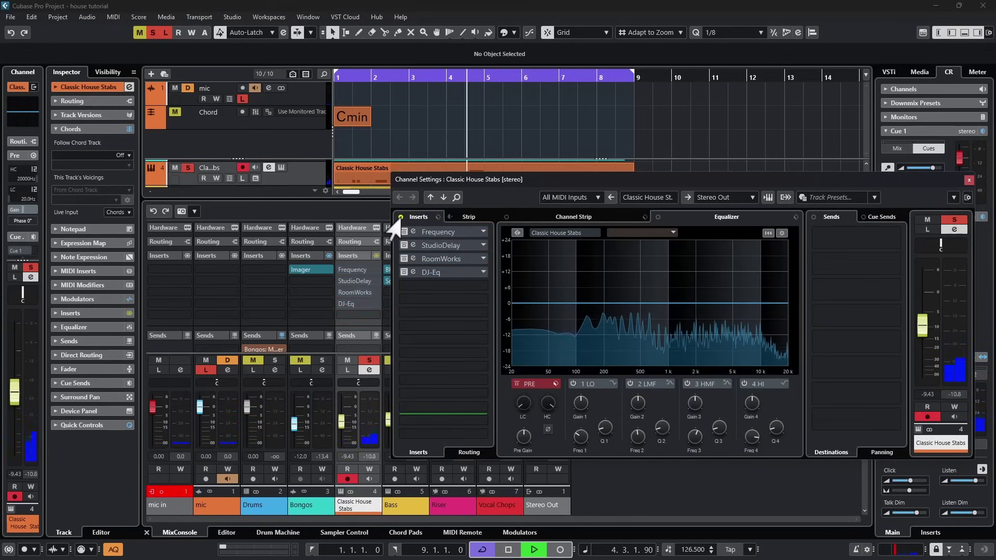
left_click(401, 218)
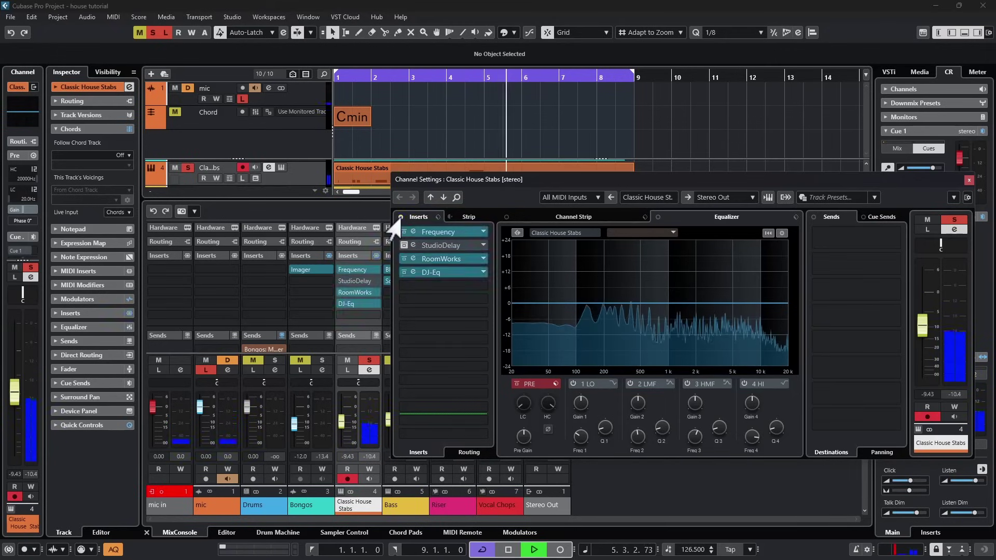
key("space")
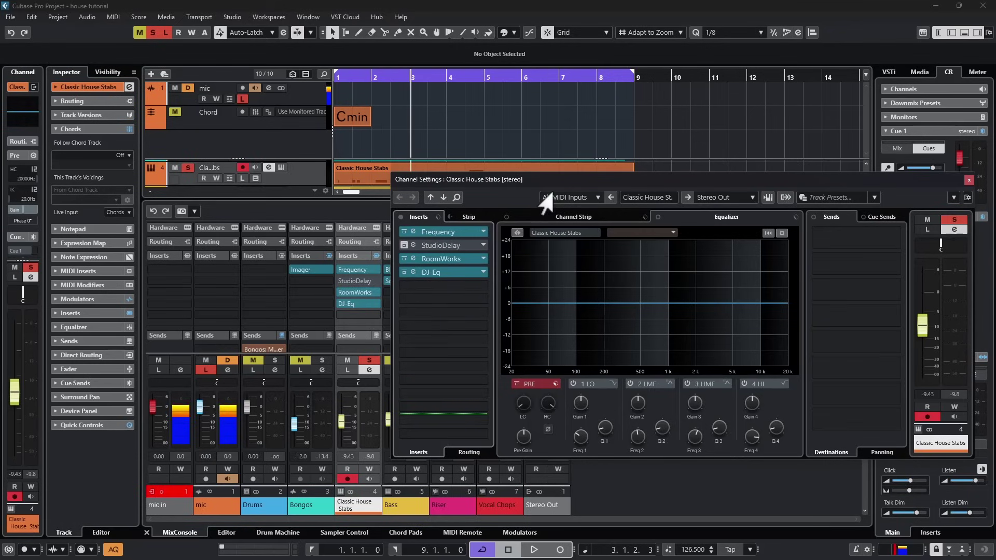
- Reopen the Frequency insert on Classic House Stabs and view its options for loading and saving presets
left_click_drag(554, 189, 462, 159)
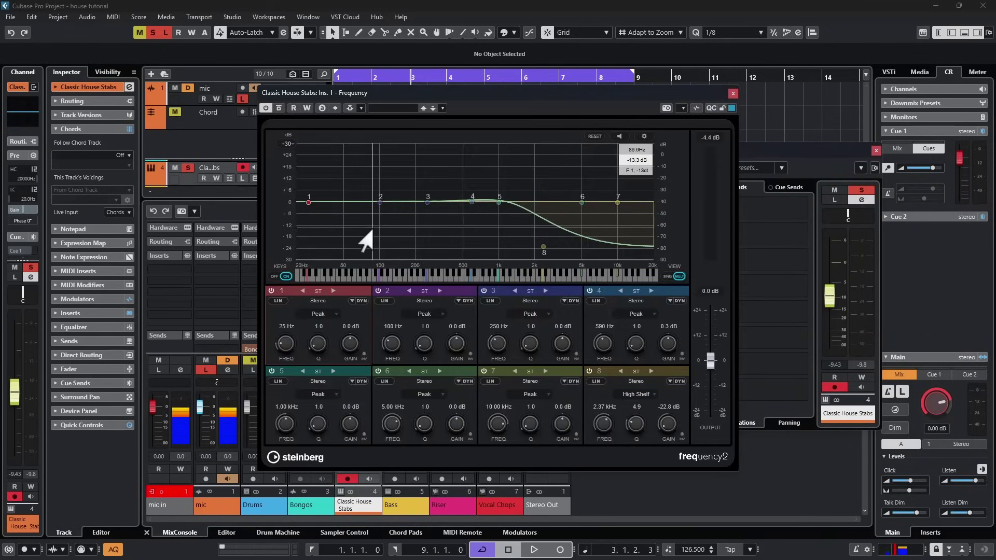
left_click(443, 108)
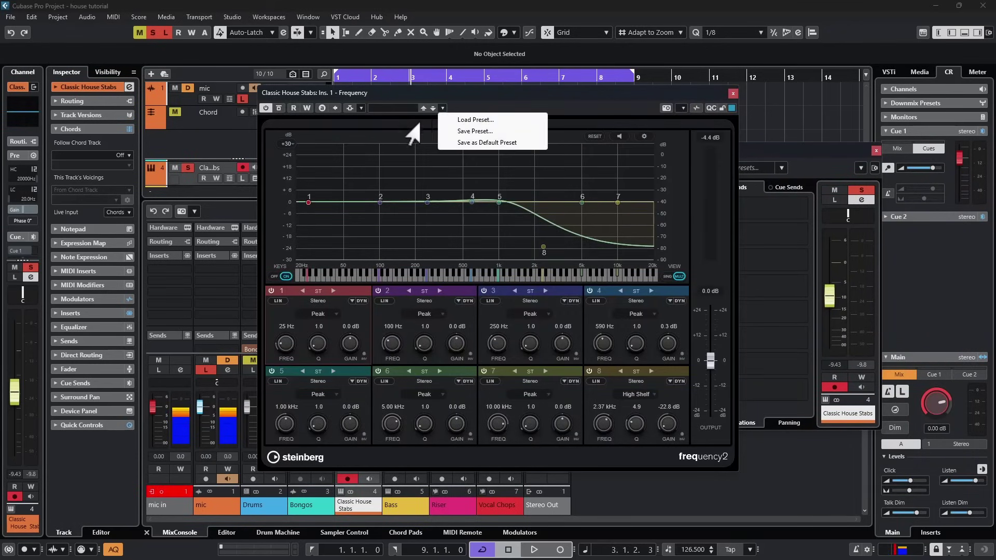
left_click(575, 117)
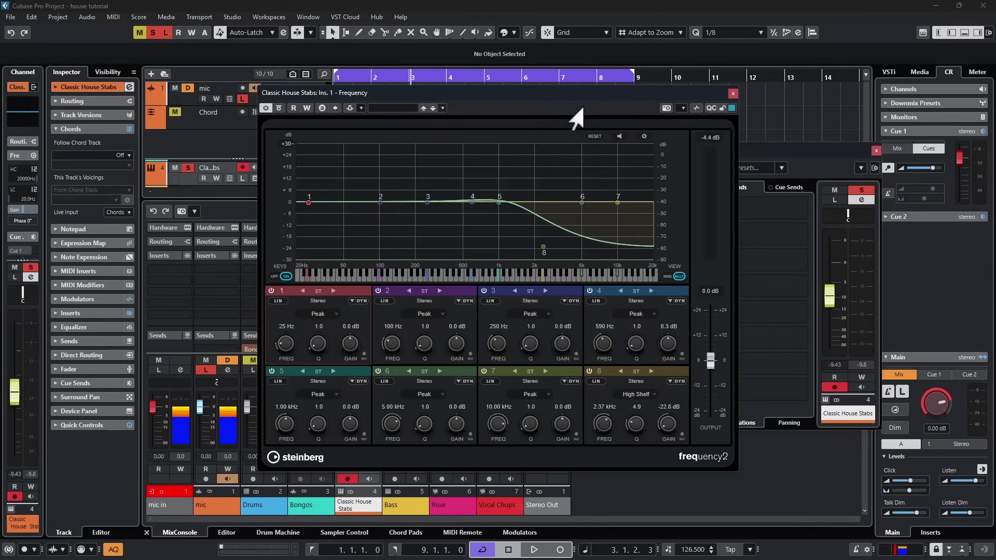
left_click(733, 93)
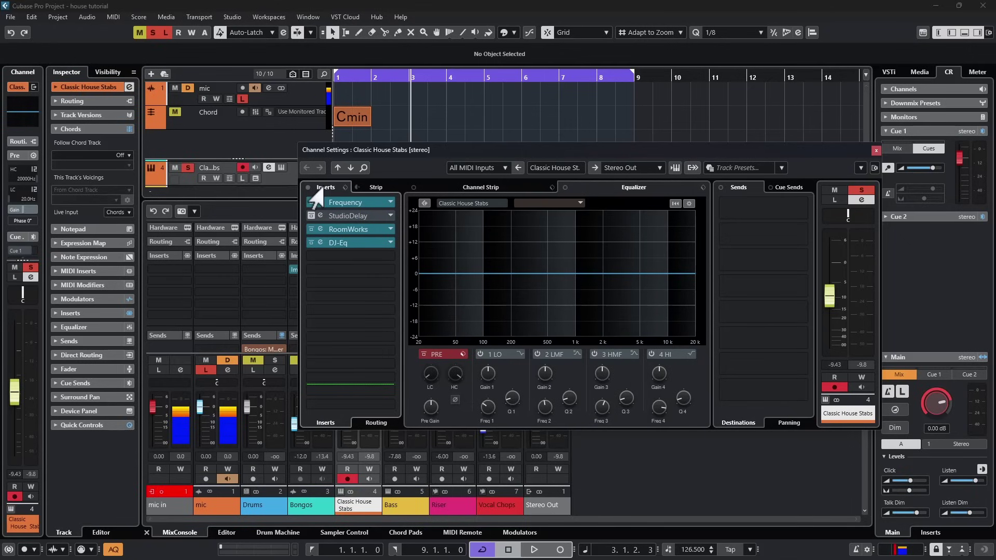
- View the FX chain preset options for the inserts and the strip preset options of the Channel Strip
left_click(344, 187)
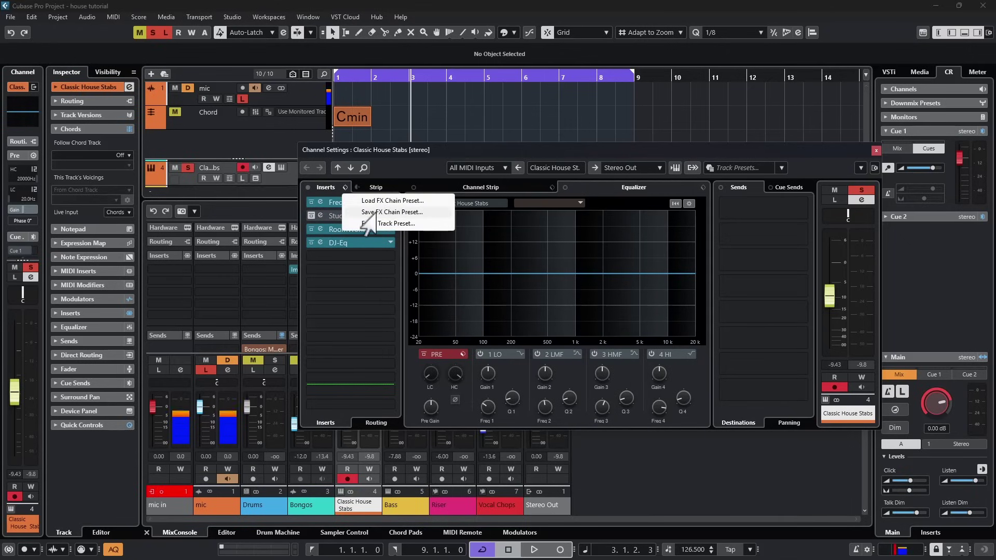
left_click(473, 259)
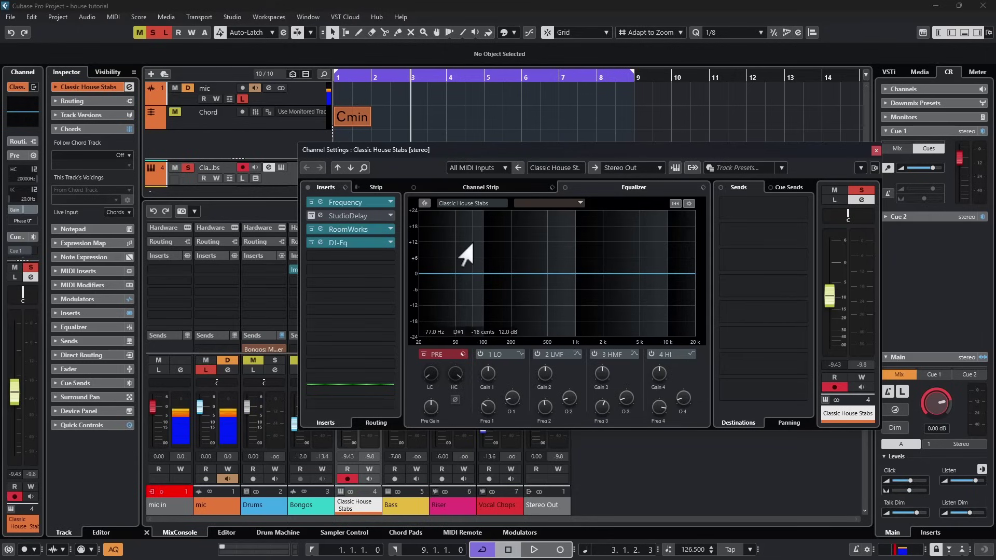
left_click(467, 188)
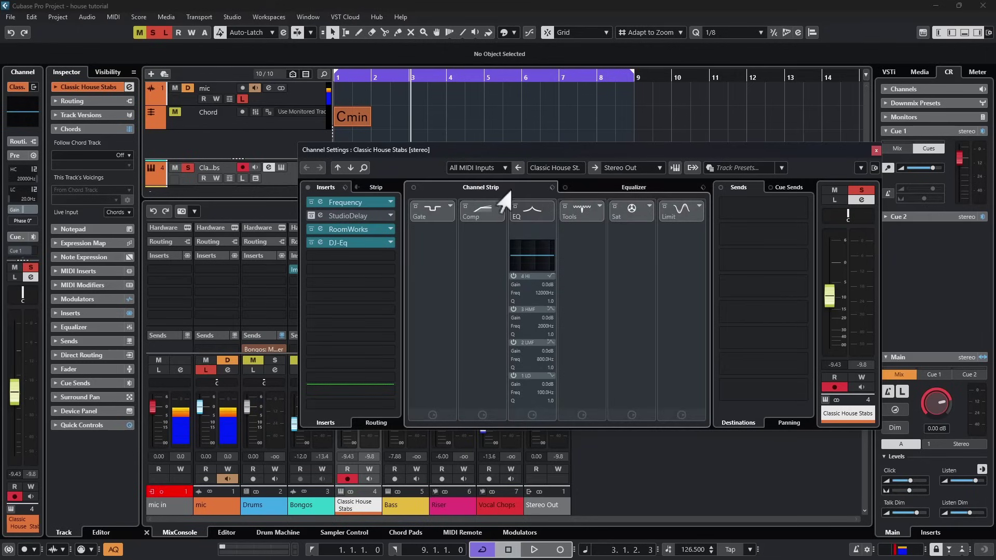
left_click(552, 187)
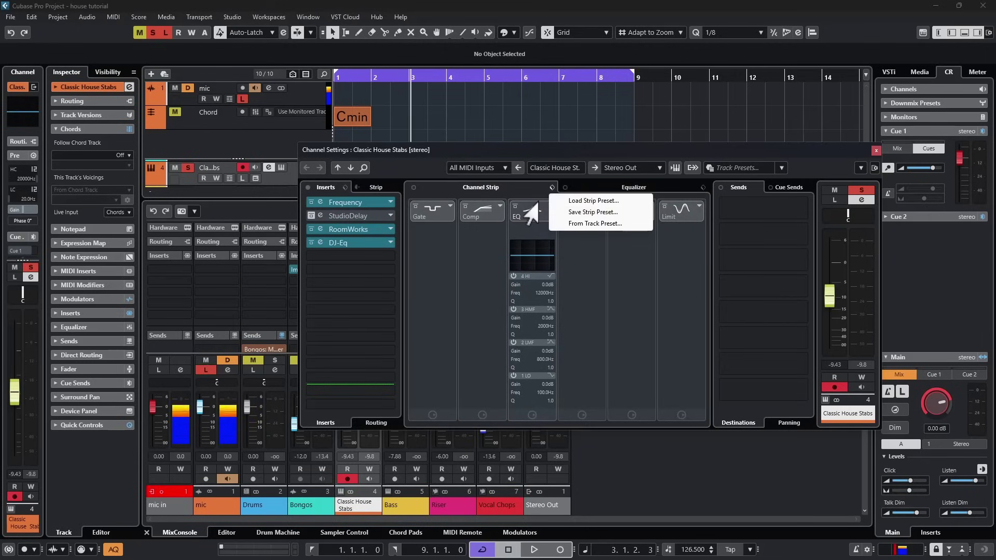
left_click(503, 193)
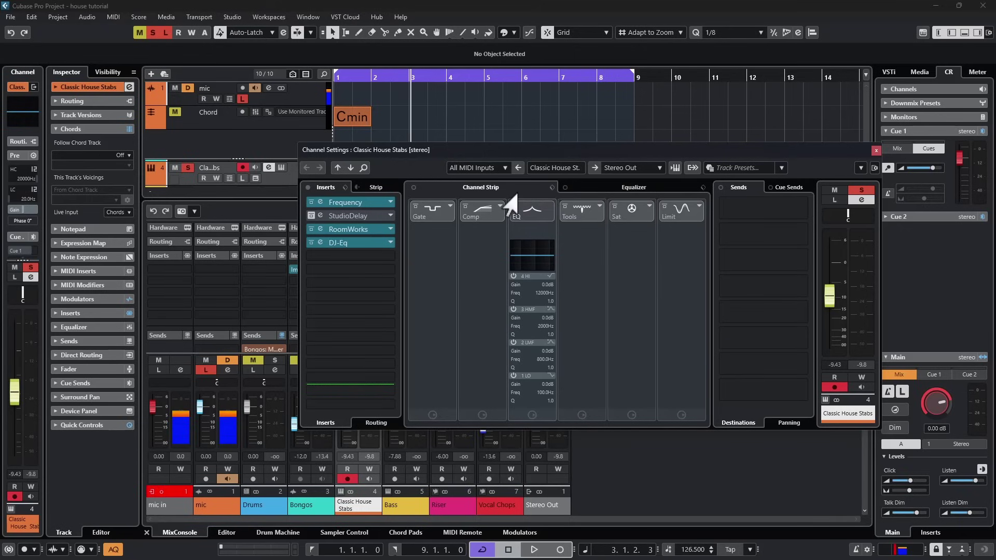
- View the Equalizer's preset options and the track preset options of the Classic House Stabs channel, then return to the Channel Strip
left_click(617, 192)
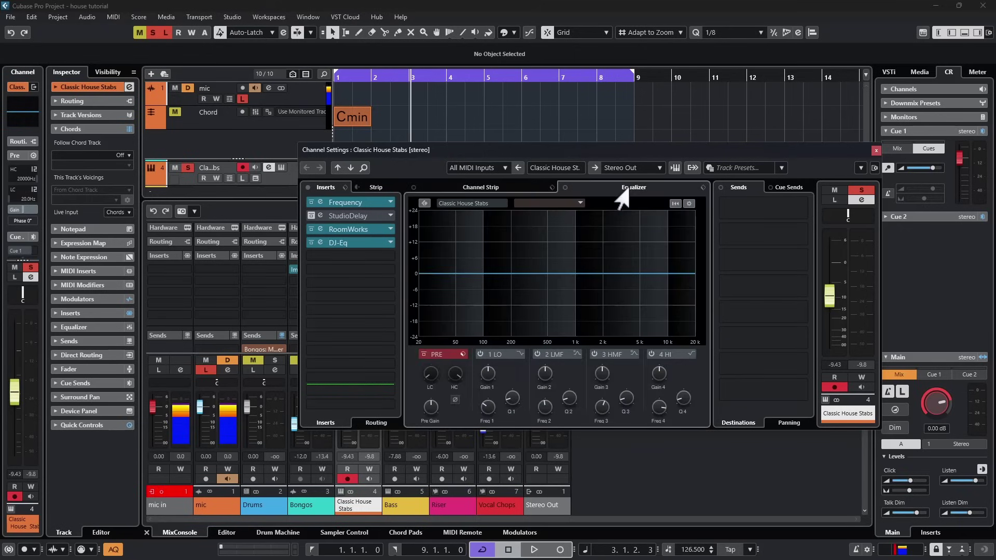
left_click(702, 188)
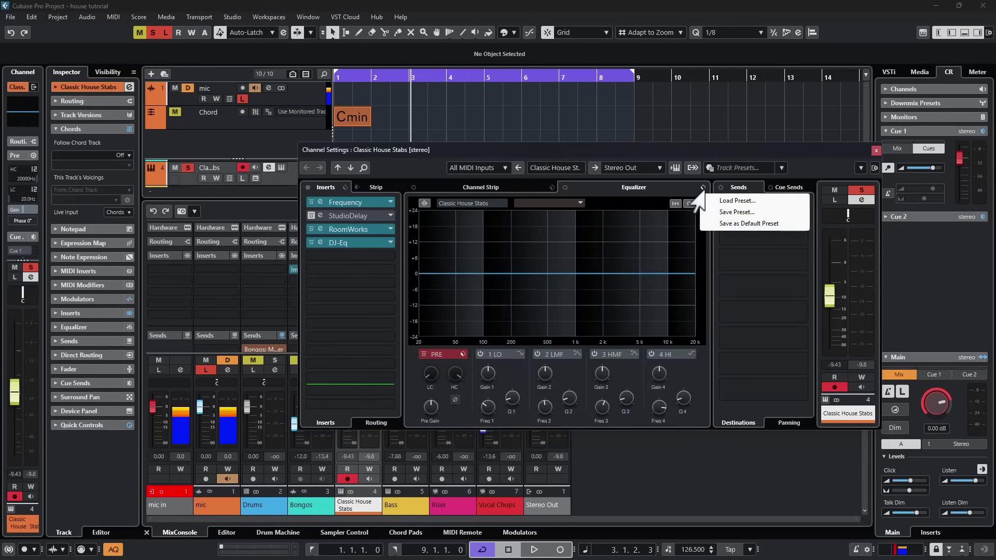
left_click(726, 224)
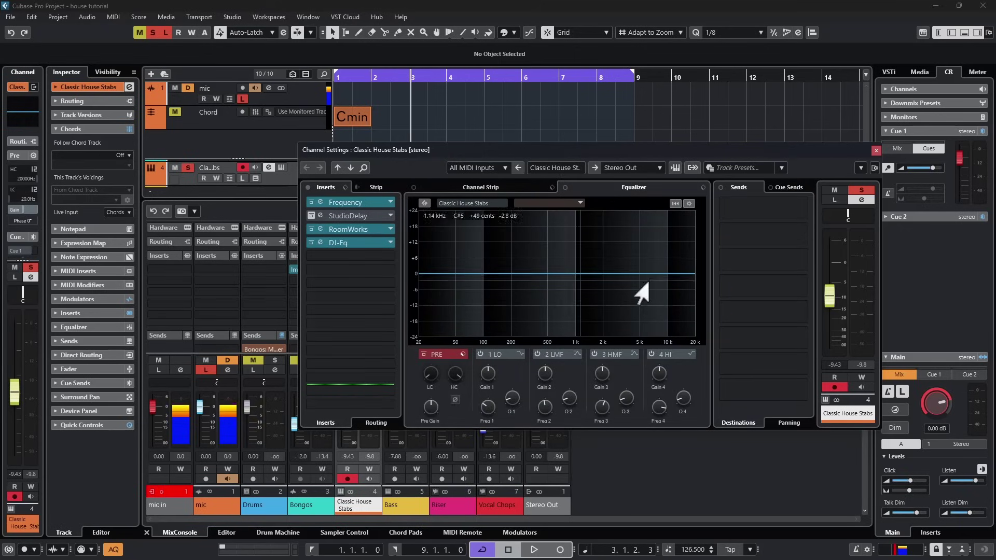
left_click(779, 169)
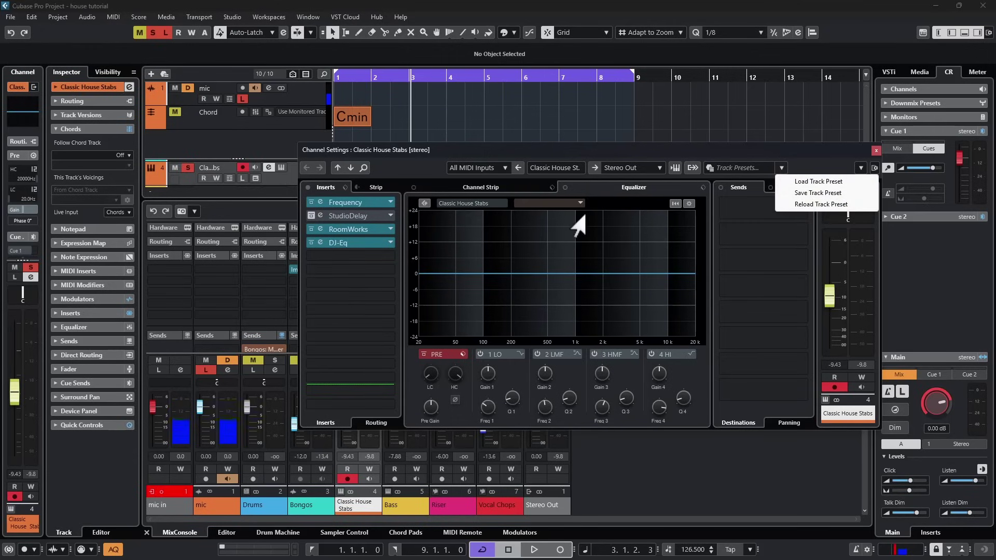
left_click(585, 215)
left_click(475, 188)
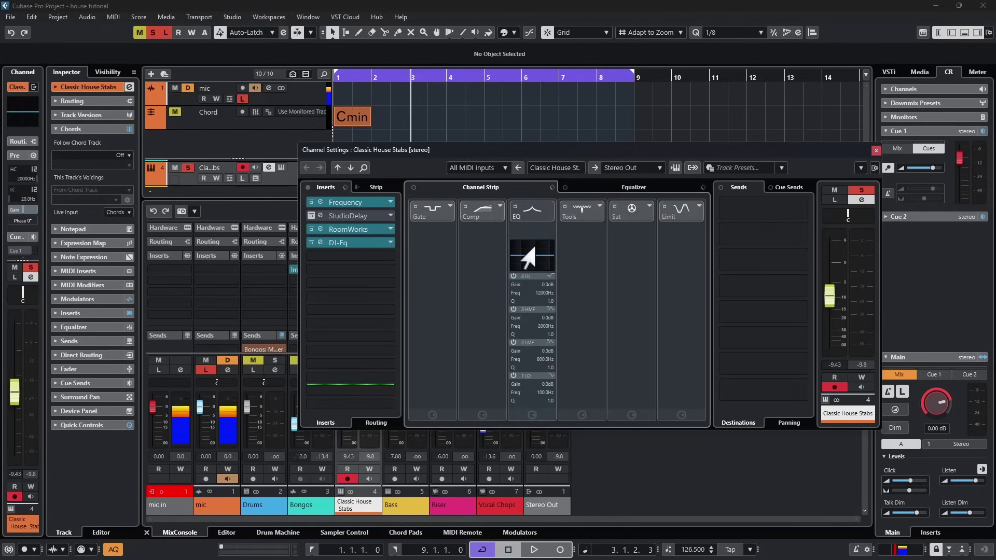
left_click(811, 165)
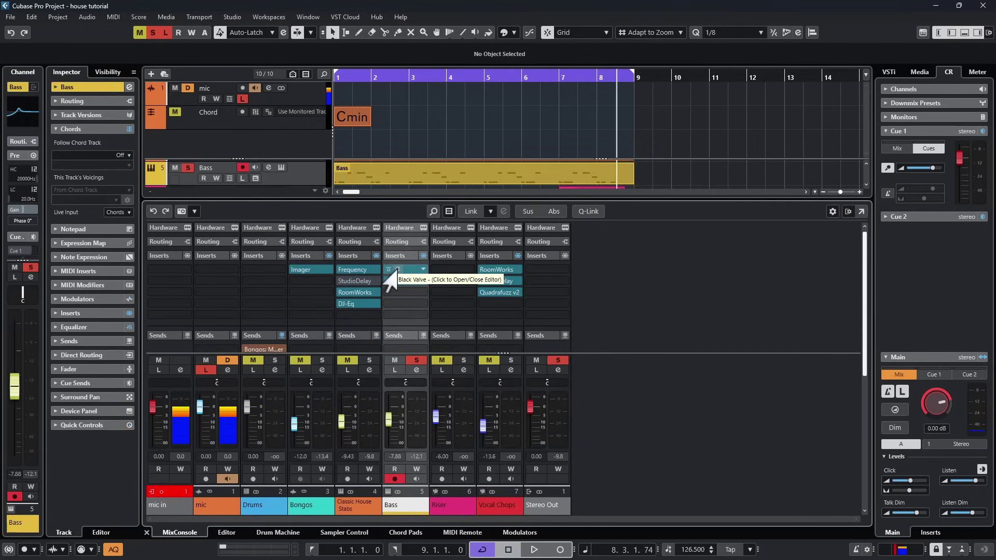
- Open the Black Valve and Squasher inserts on Bass, and compare its sound during playback with all inserts bypassed and re-enabled
left_click(387, 270)
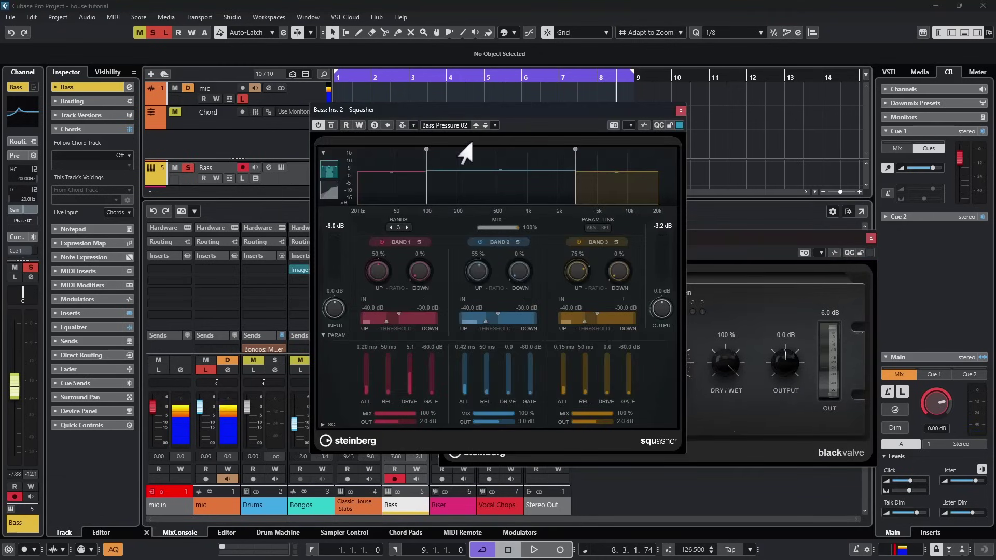
left_click_drag(534, 99, 377, 97)
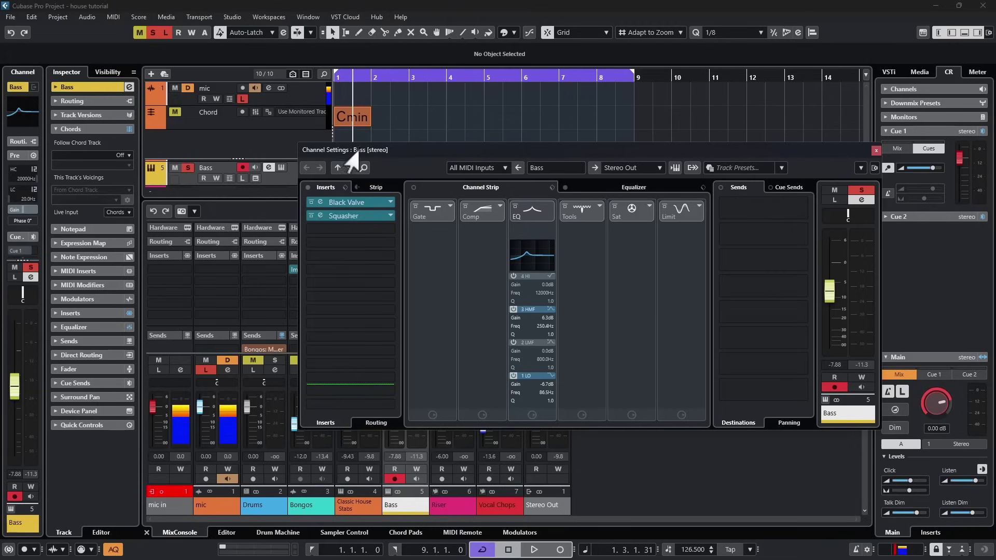
key("space")
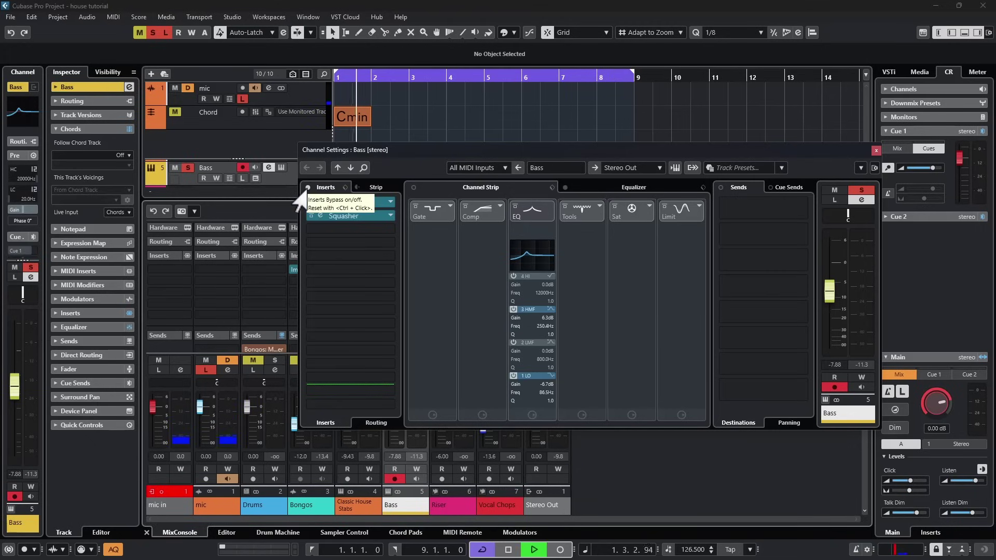
left_click(308, 187)
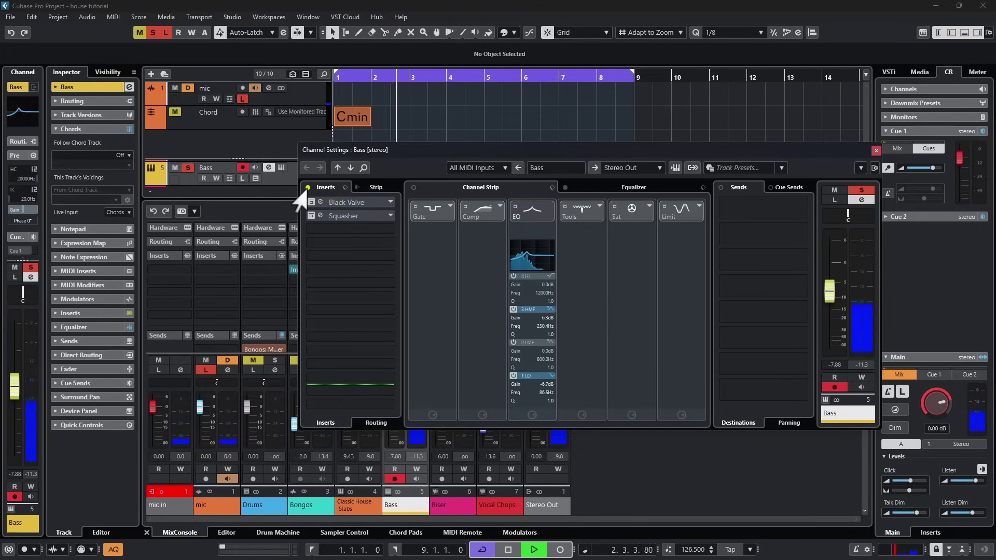
left_click(307, 188)
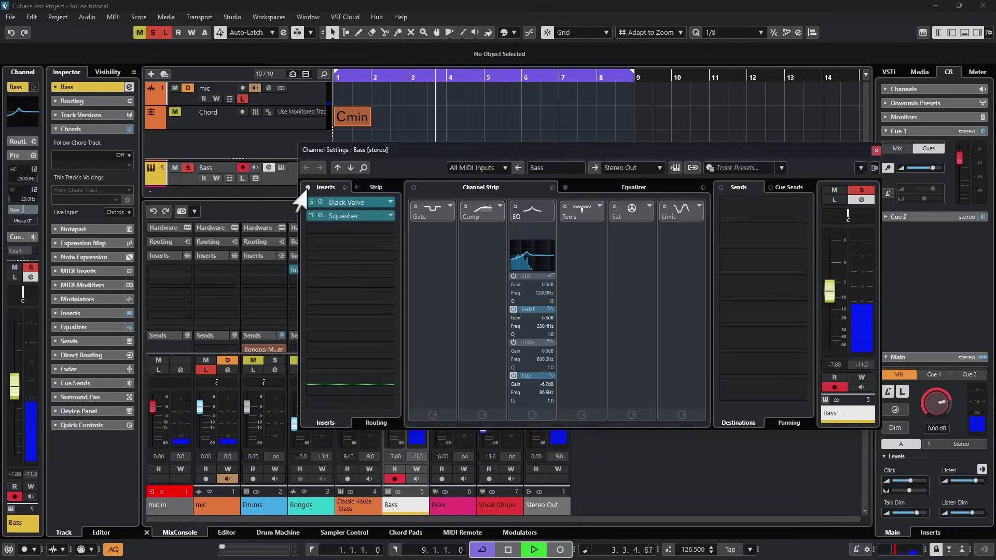
left_click(308, 187)
- Compare the Vocal Chops sound during playback with all of the channel's inserts bypassed and re-enabled
left_click_drag(430, 153, 437, 128)
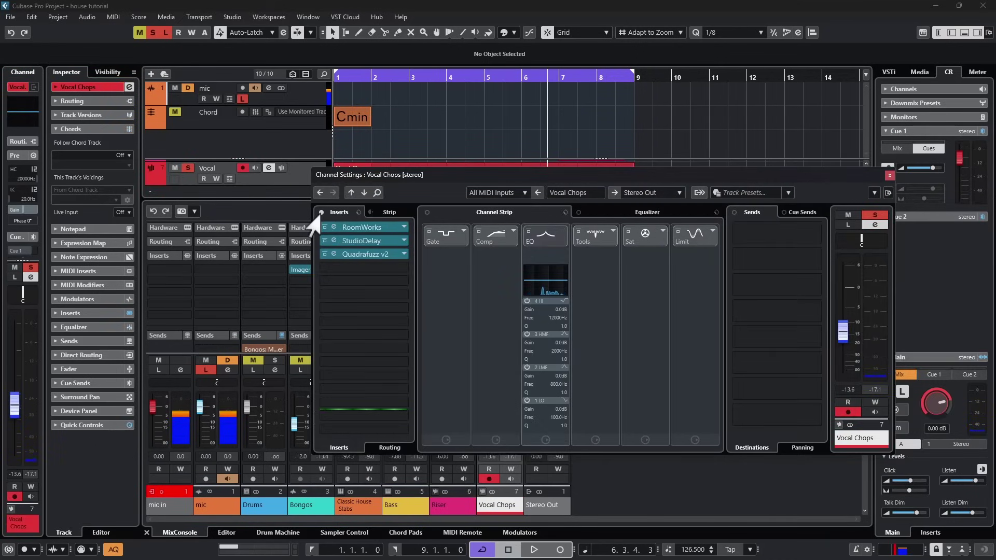
key("space")
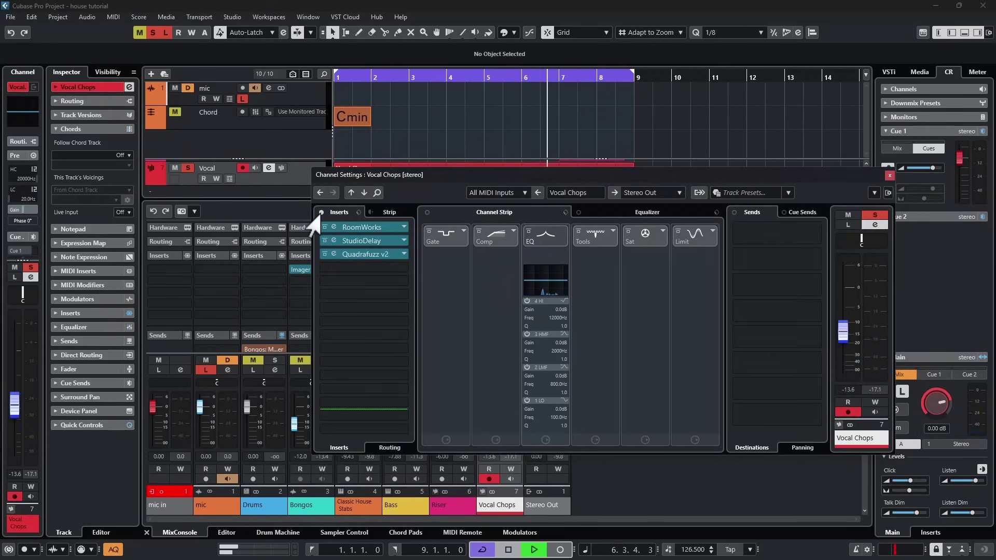
left_click(321, 212)
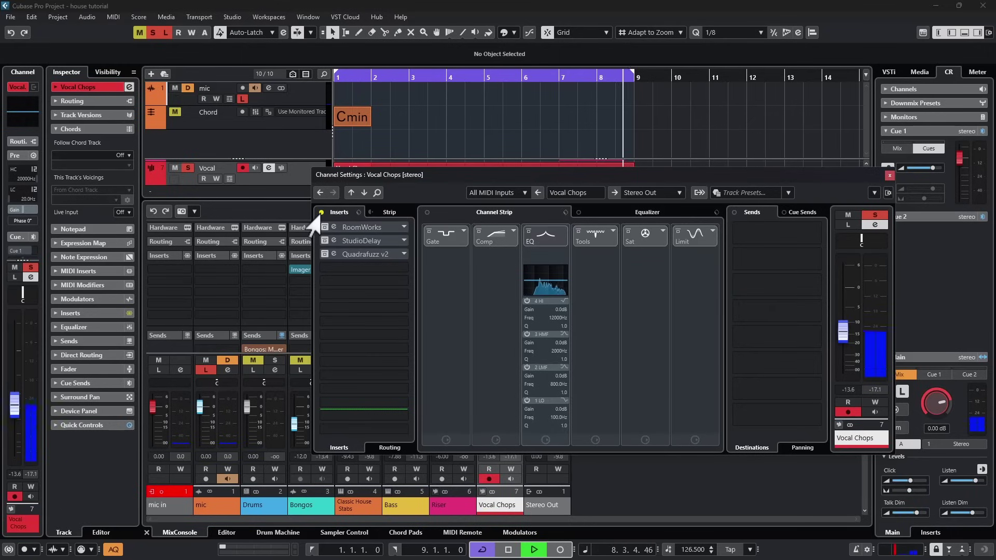
left_click(321, 212)
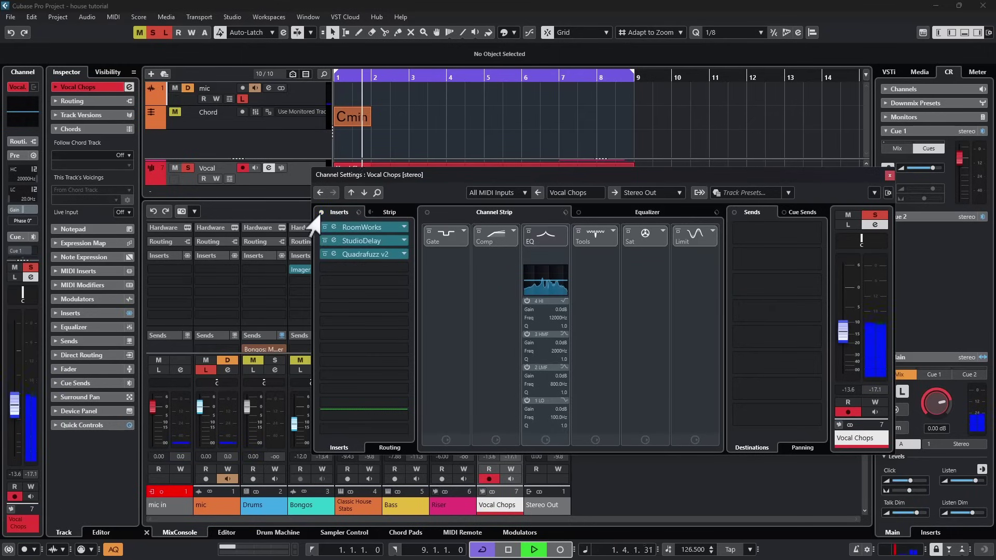
key("space")
- View the settings of the RoomWorks, StudioDelay and Quadrafuzz v2 inserts on the Vocal Chops channel
left_click(361, 227)
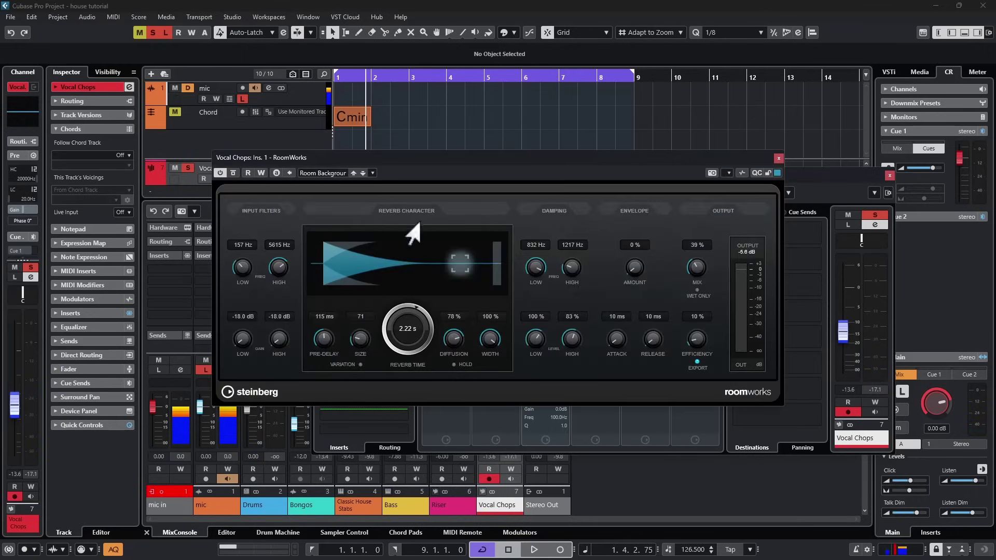
left_click(778, 158)
left_click(318, 243)
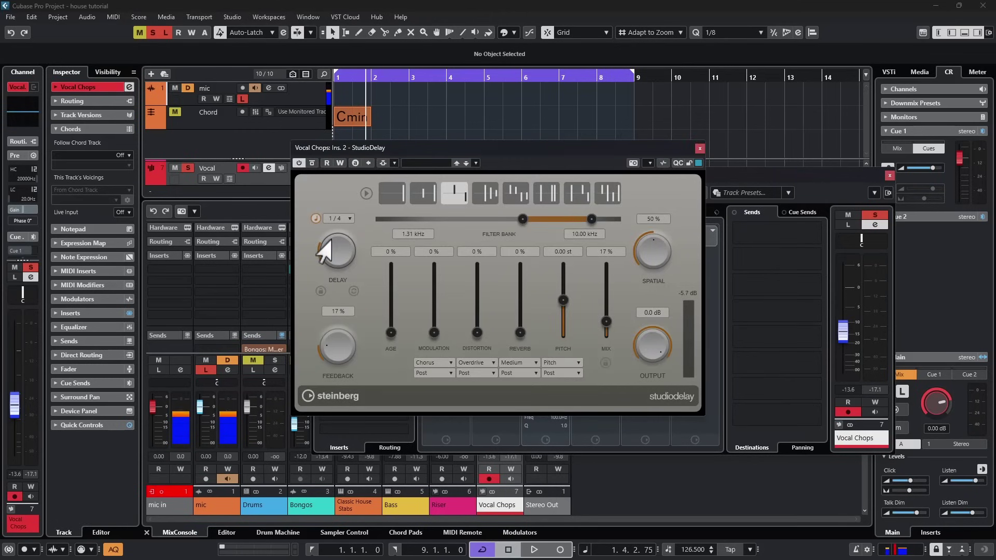
left_click(700, 148)
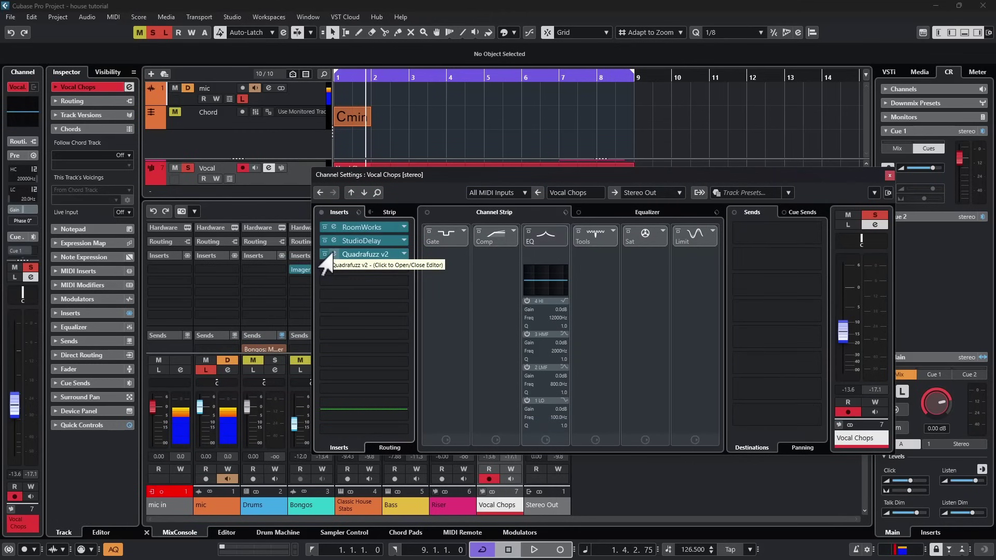
left_click(326, 262)
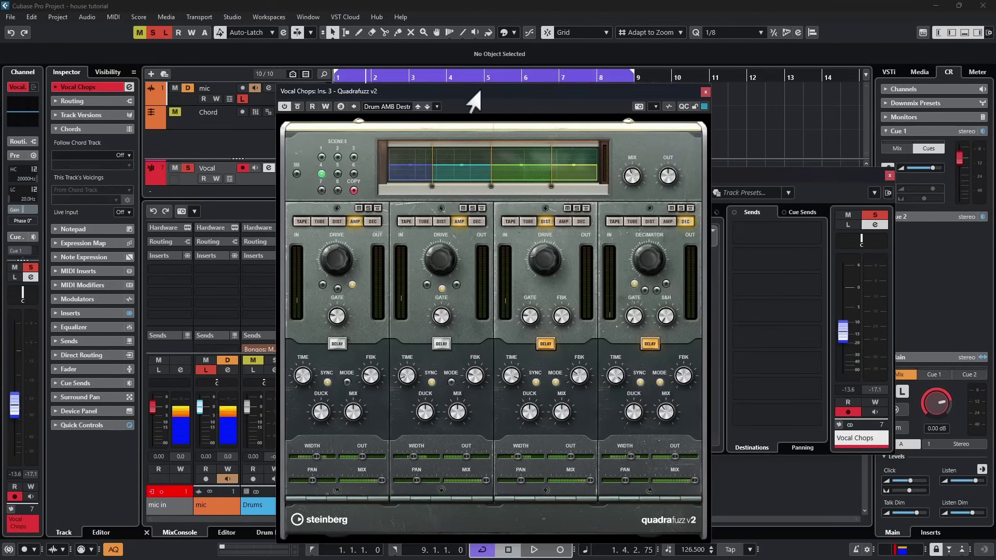
left_click_drag(471, 93, 488, 56)
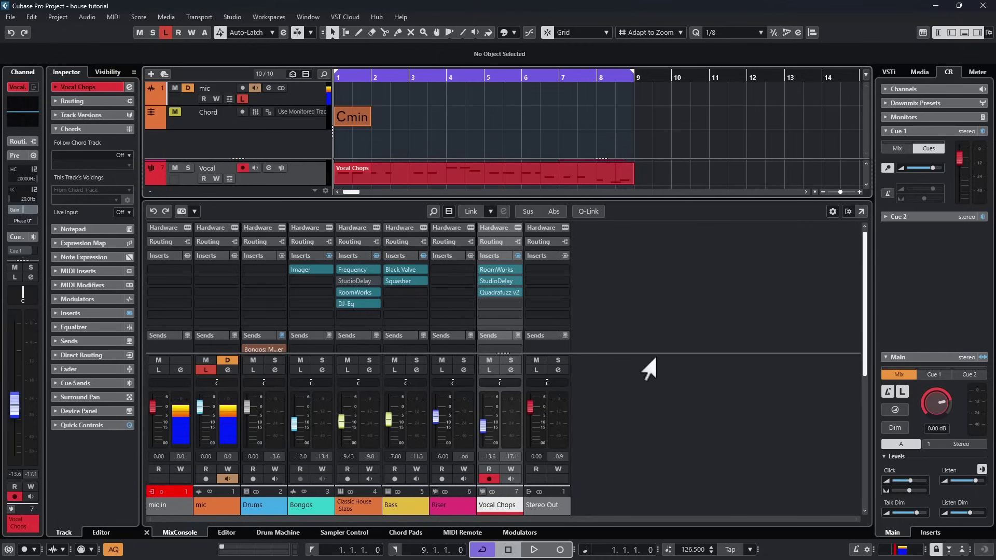
- Play the full mix from the start with the inserts of all channels active, and again with all of them bypassed
key("space")
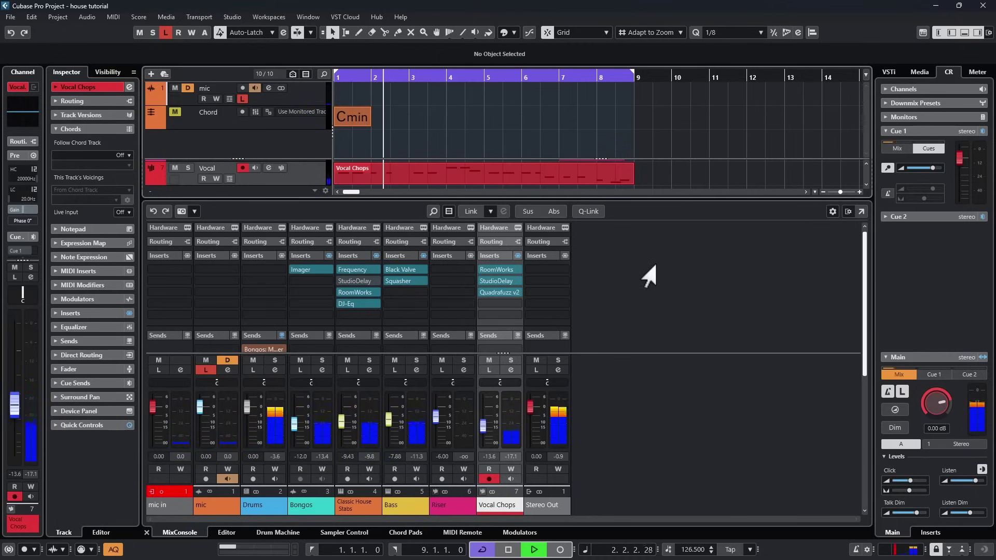
key("space")
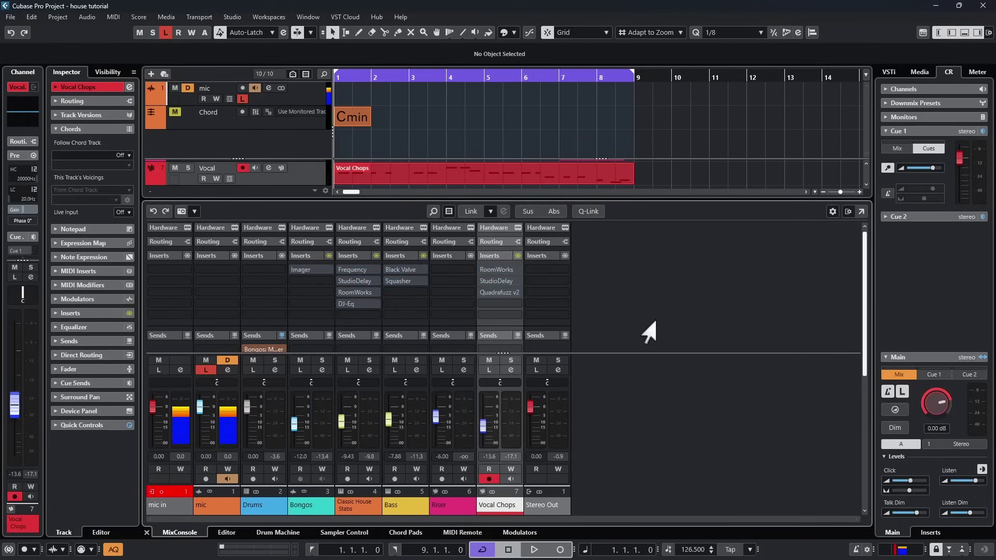
key("space")
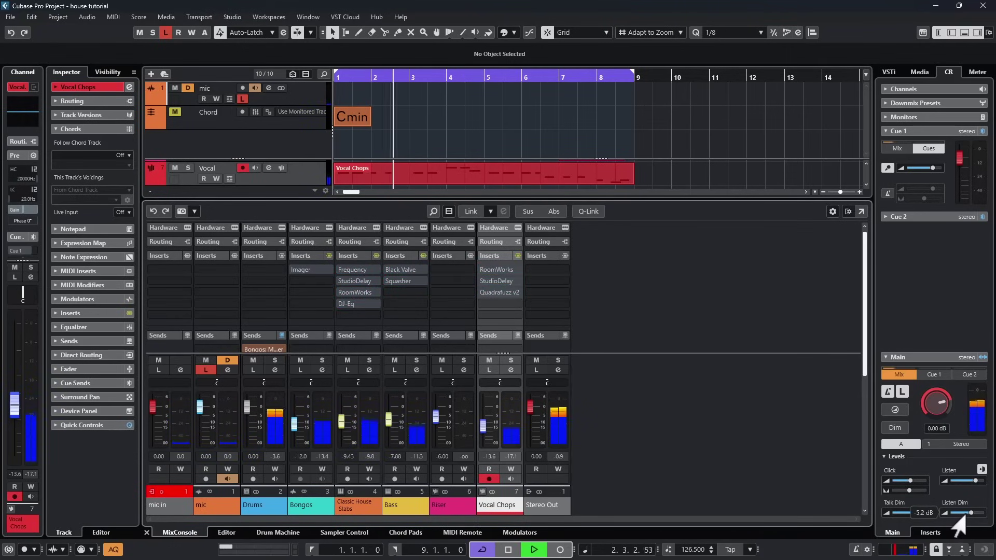
key("space")
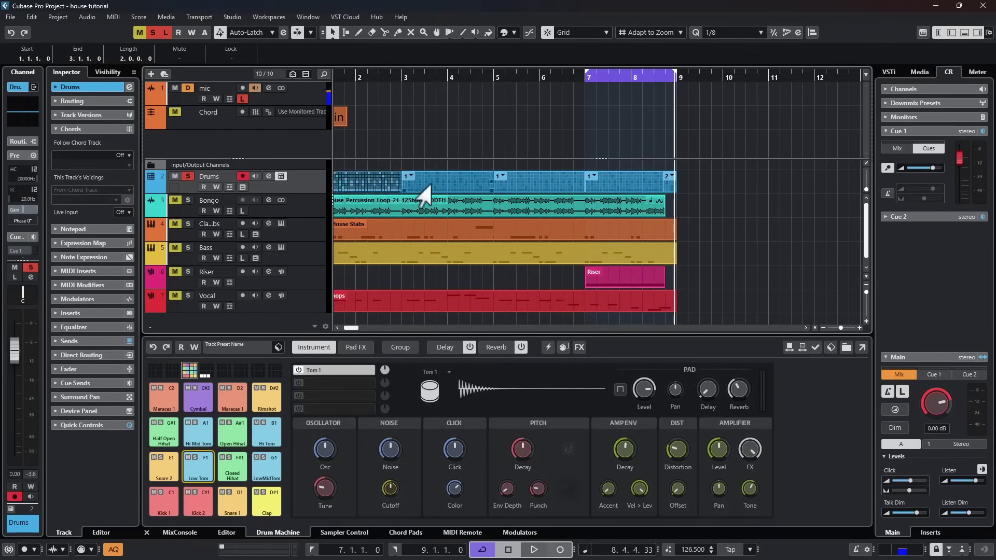
- Inspect the pattern events on the Drums track, opening 1 Pattern from bar 7 in the editor and listing the available patterns
left_click(509, 182)
left_click(368, 182)
left_click(606, 182)
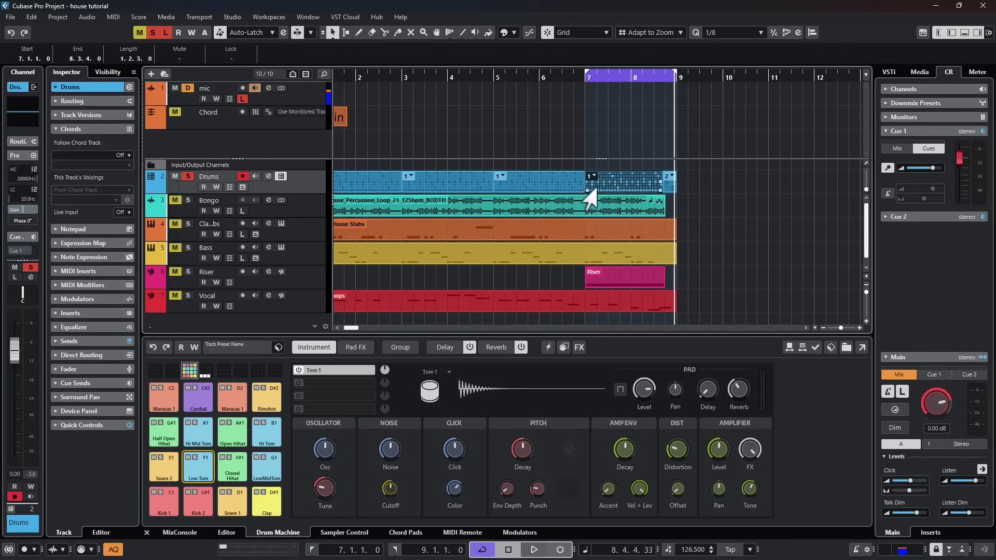
left_click(668, 183)
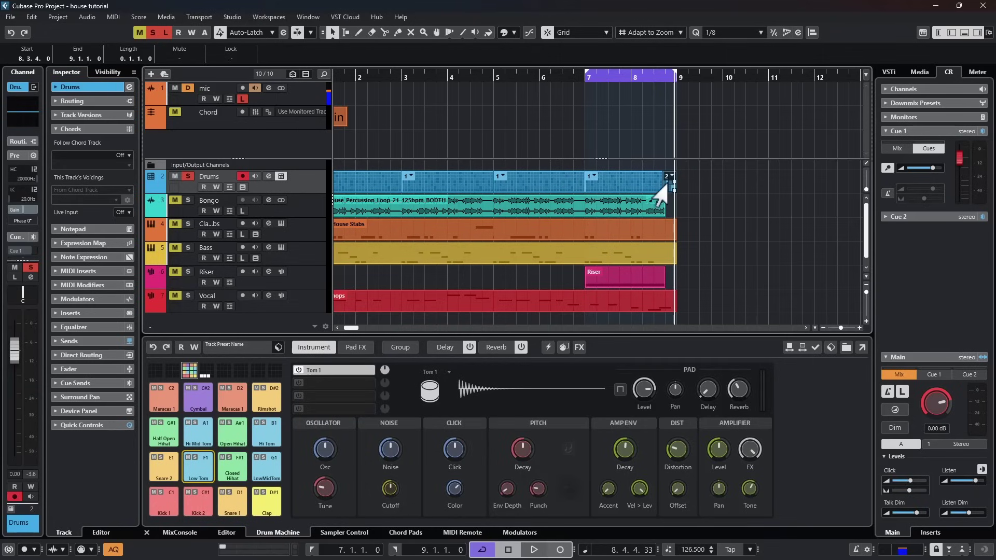
left_click(225, 532)
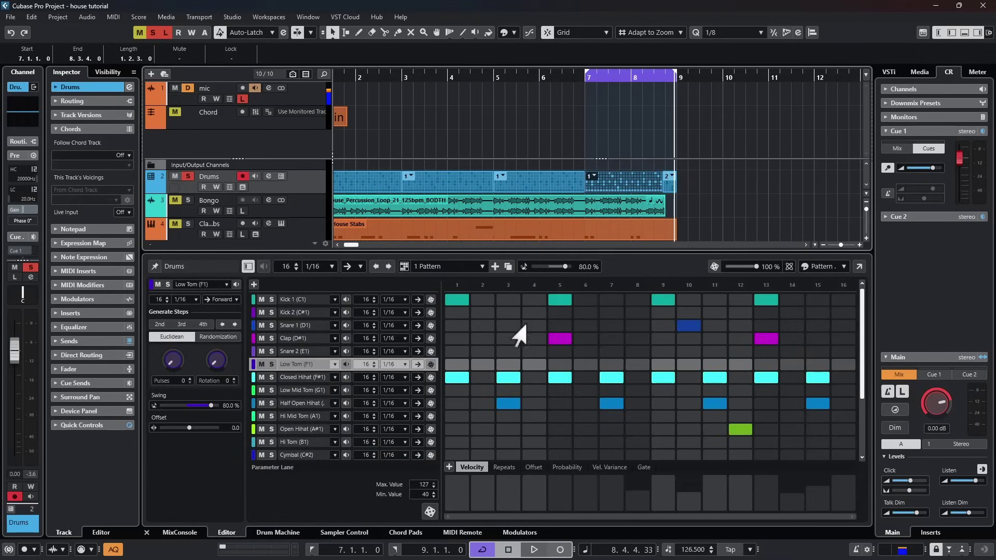
left_click(436, 267)
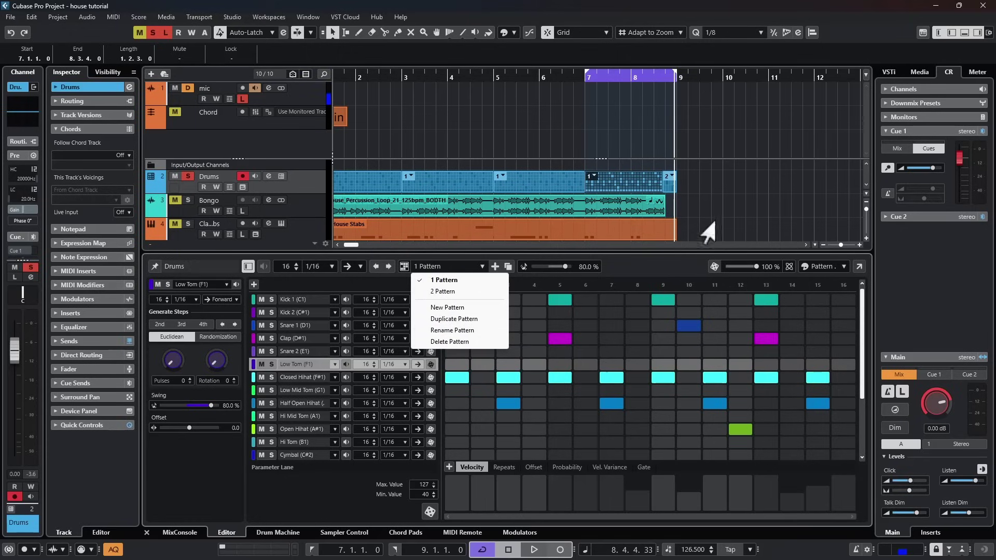
- Open the short 2 Pattern event at the end of bar 8 on the Drums track and examine its steps
left_click(670, 186)
left_click(669, 186)
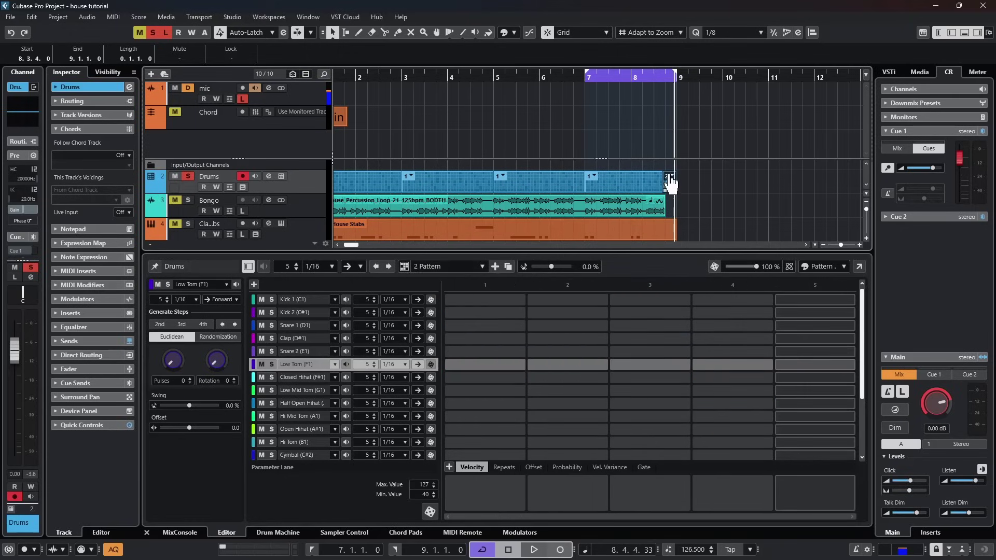
key("h")
key("h")
key("h")
key("h")
key("h")
key("h")
key("h")
key("h")
key("h")
key("h")
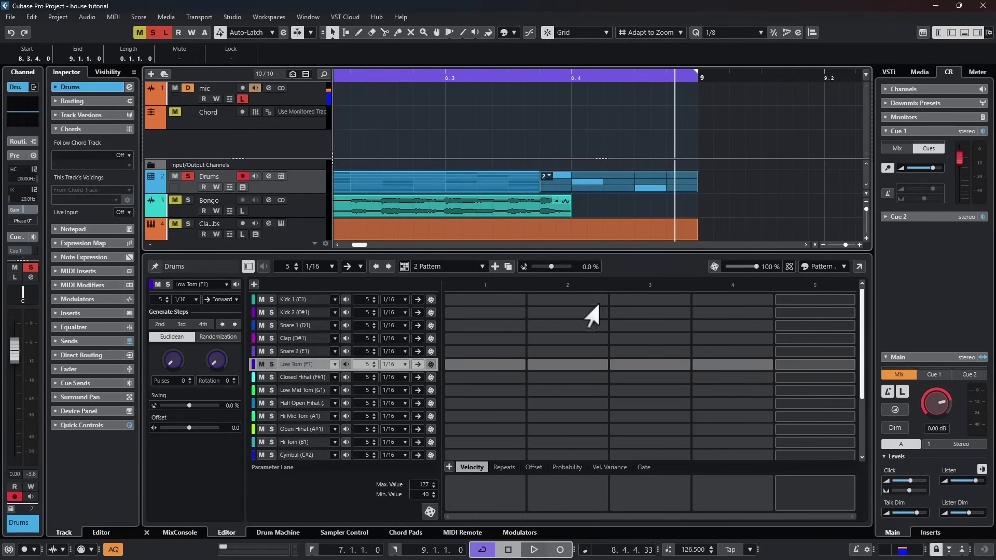
scroll(720, 387, "down", 2)
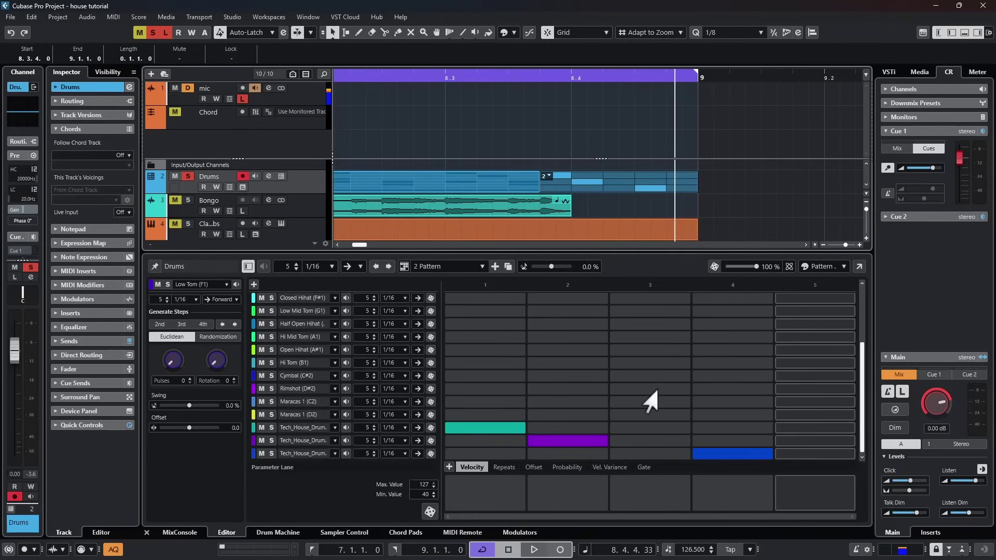
- Audition the three Tech_House_Drum lanes used in 2 Pattern
left_click(345, 428)
left_click(345, 440)
left_click(345, 453)
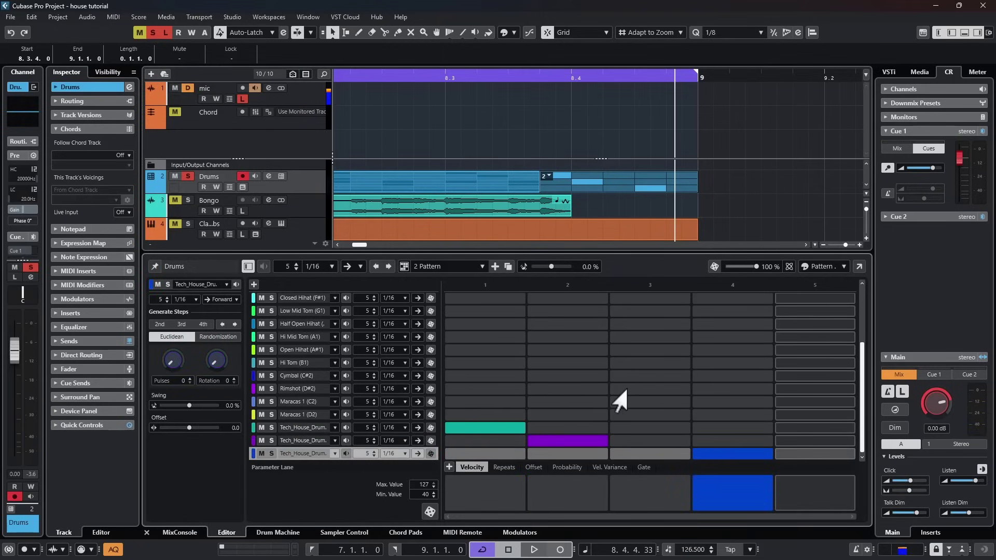
- Select the preceding 1 Pattern event and play the Drums track through the changeover into 2 Pattern
left_click(483, 184)
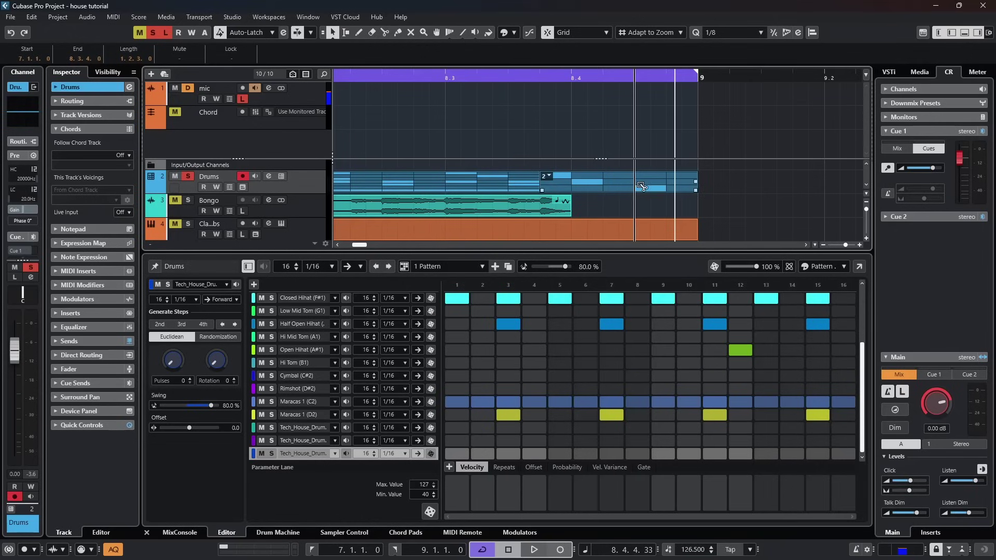
key("space")
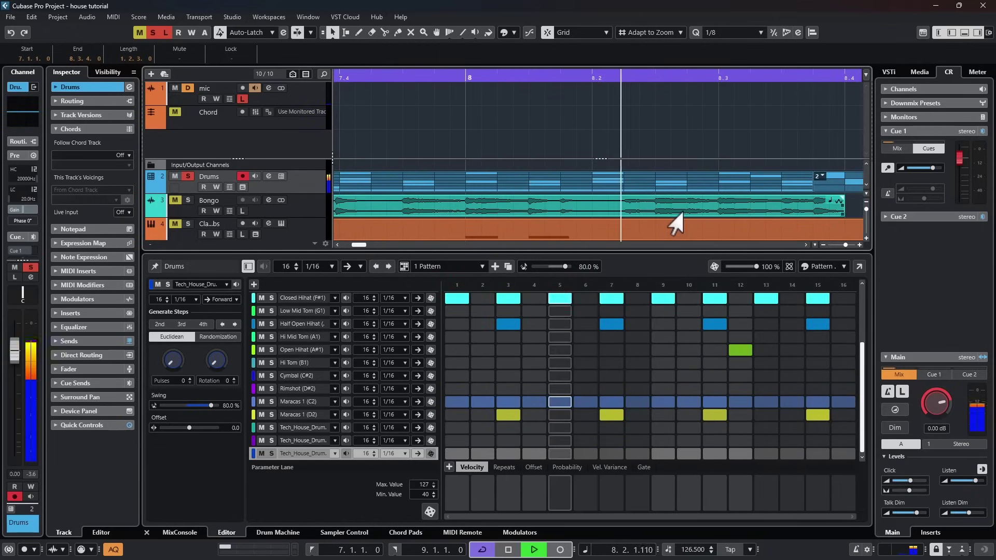
key("space")
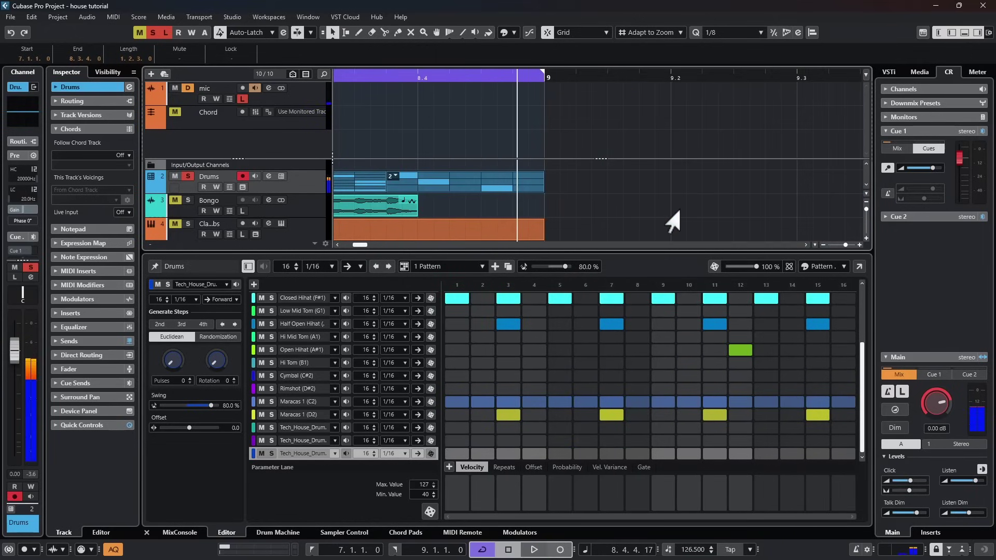
- Compare the steps of the 1 Pattern event in bars 7 and 8 with the short 2 Pattern event on the Drums track
left_click(505, 181)
scroll(520, 203, "down", 3)
scroll(513, 212, "down", 2)
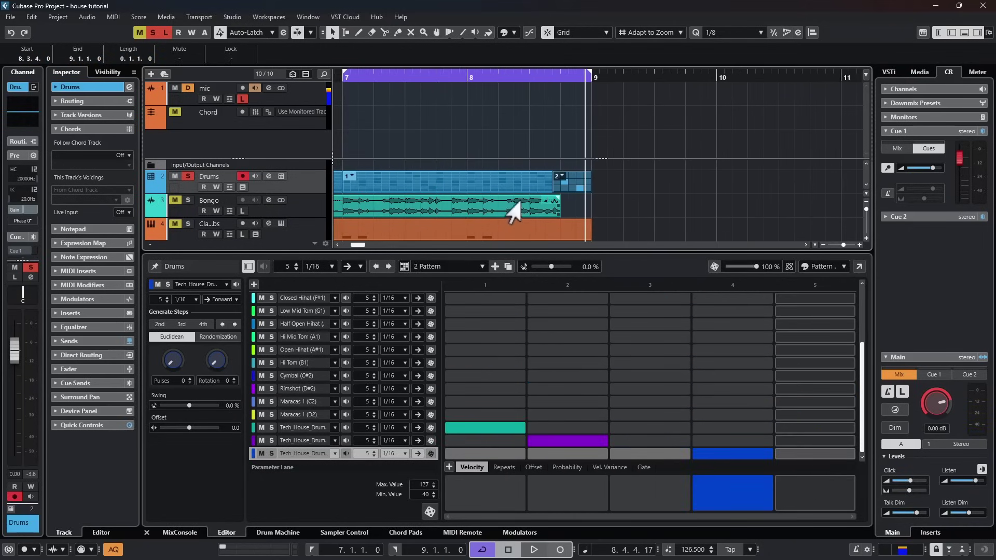
left_click(446, 184)
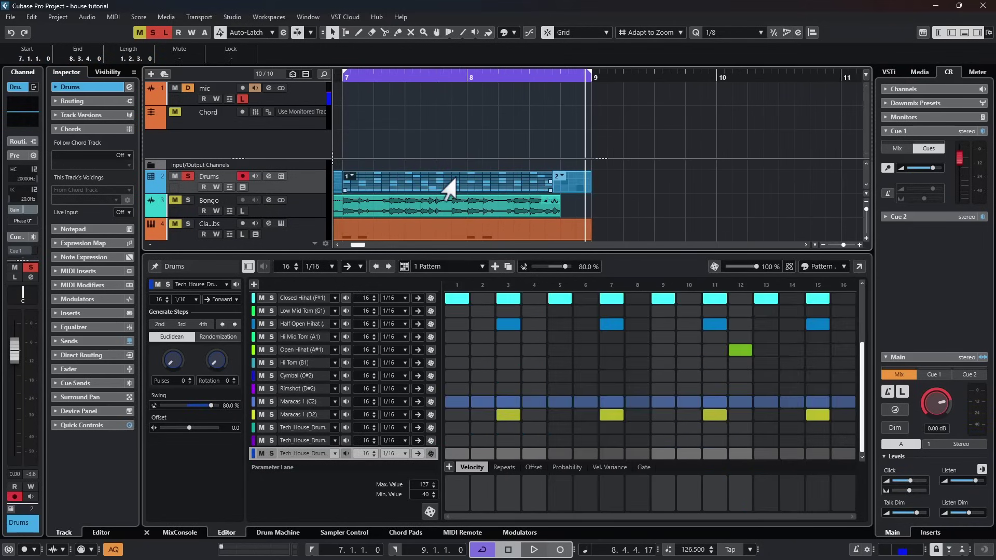
left_click(566, 196)
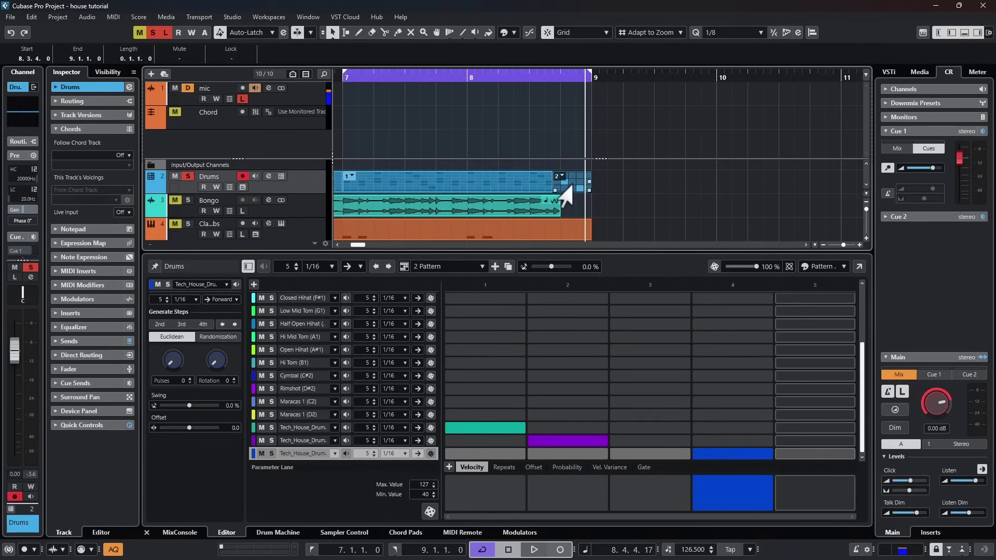
left_click_drag(561, 185, 588, 187)
left_click_drag(694, 189, 570, 188)
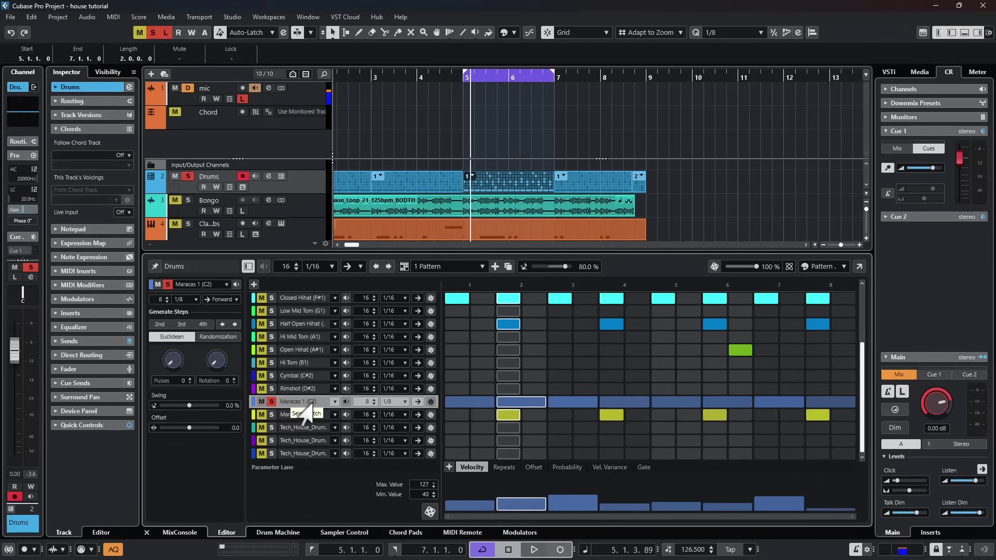
- Audition the soloed Maracas 1 (C2) lane of the 1 Pattern event and set the lane's swing to 100%
key("space")
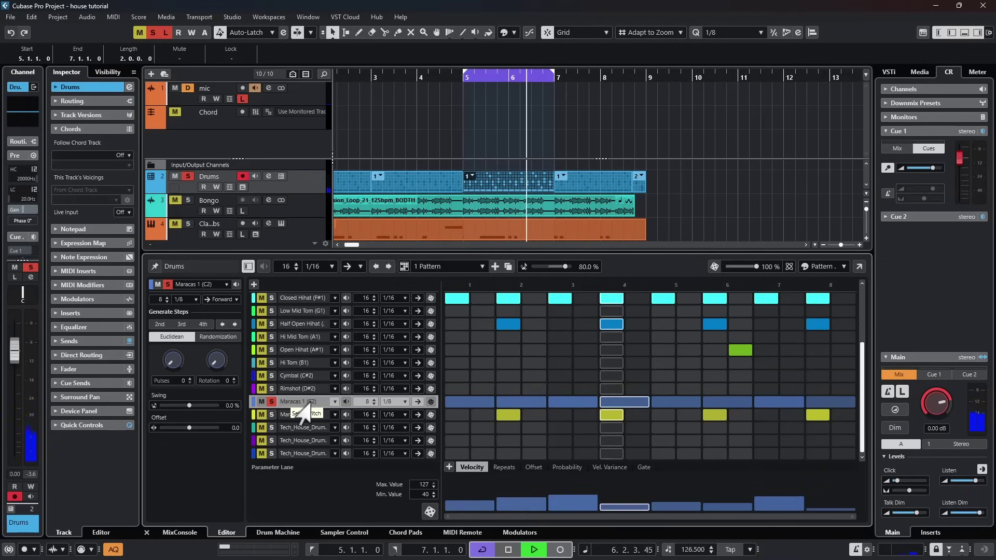
key("space")
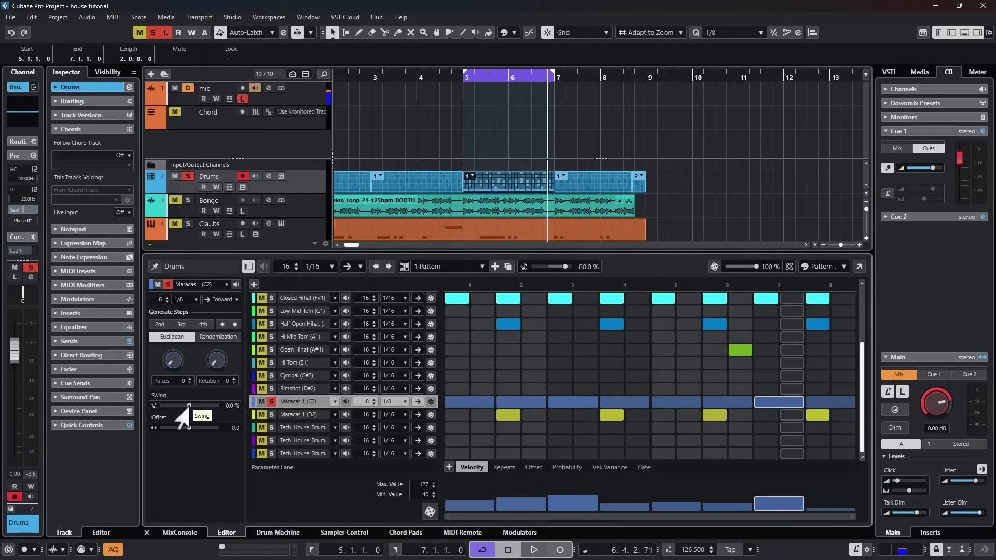
key("space")
left_click_drag(189, 406, 216, 406)
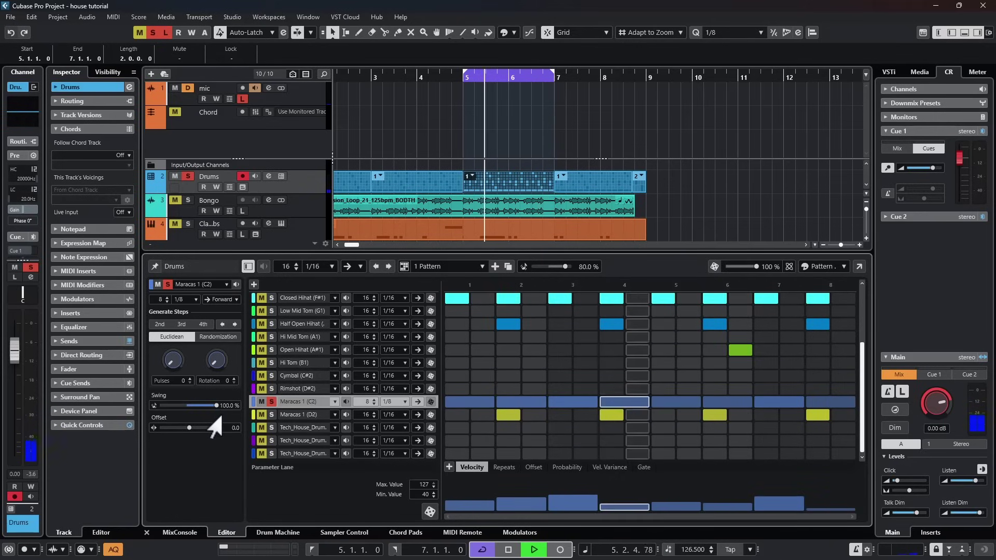
key("space")
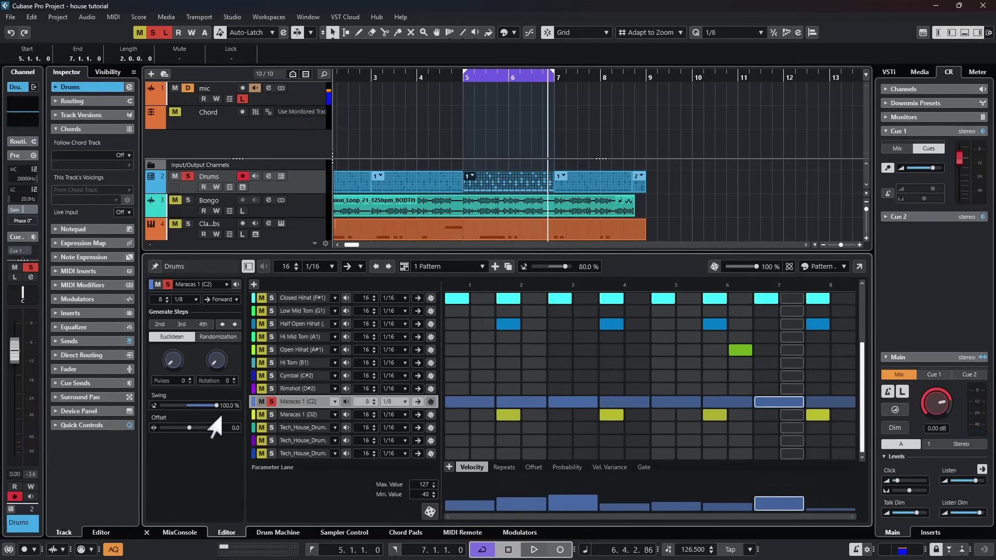
- Compare the individual swing settings of the other drum lanes in 1 Pattern, including Cymbal, Open Hihat and Hi Mid Tom
left_click(295, 414)
left_click(293, 429)
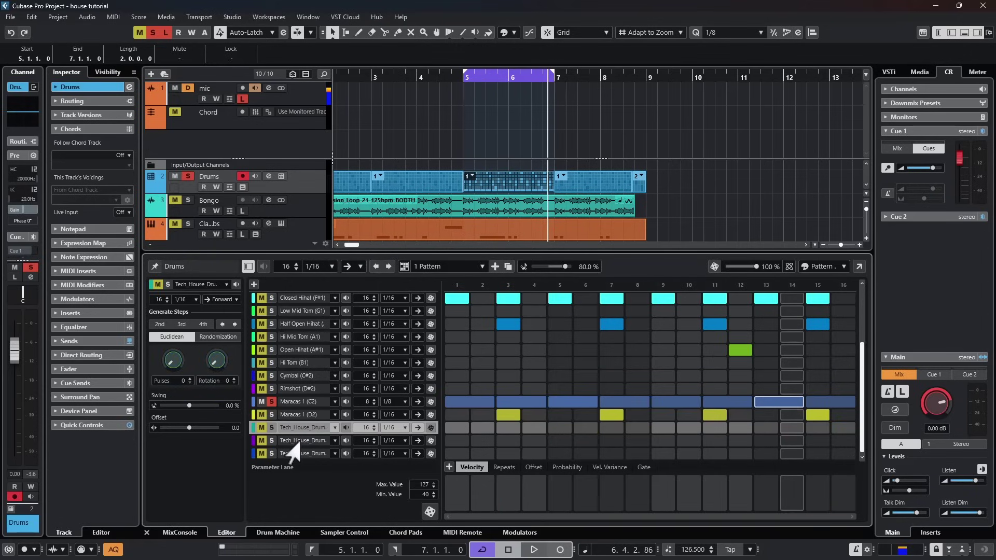
left_click(289, 439)
left_click(290, 453)
left_click(294, 375)
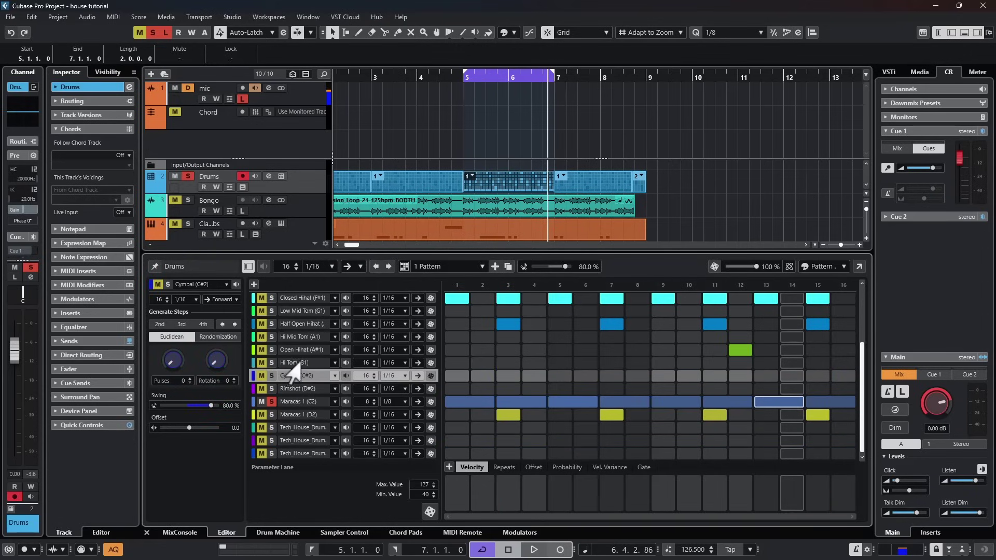
left_click(289, 350)
left_click(287, 338)
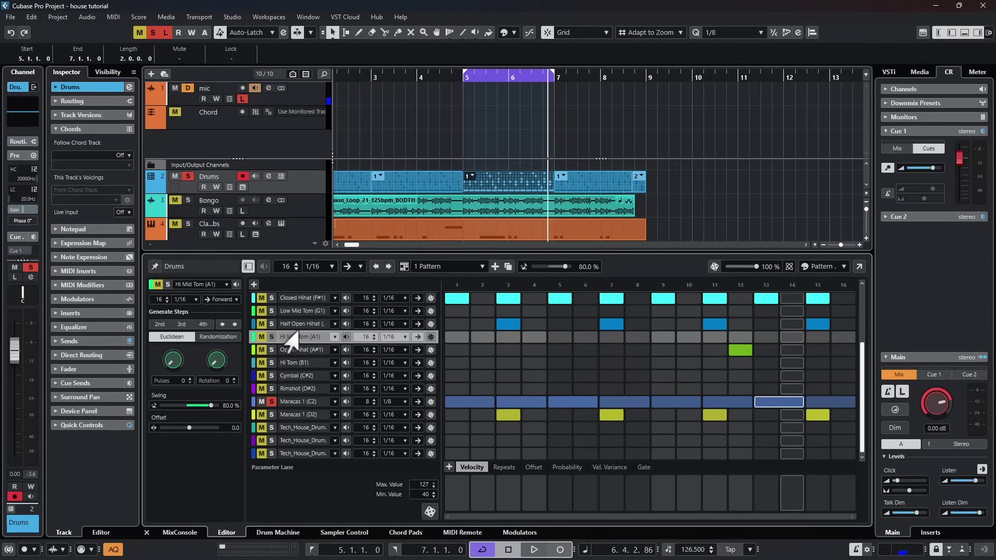
left_click(289, 325)
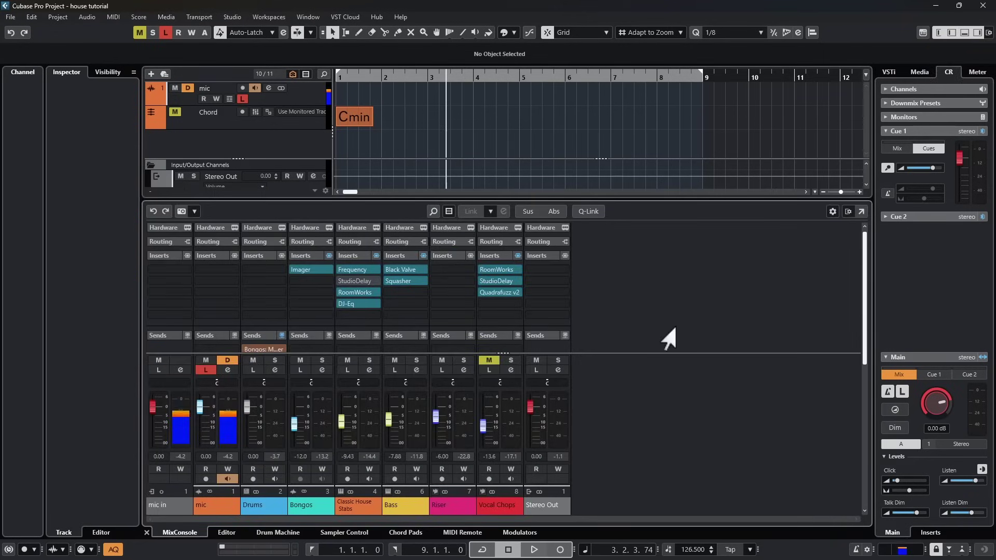
- Examine the Drums channel's sends in the mixer and in its channel settings
scroll(667, 337, "down", 3)
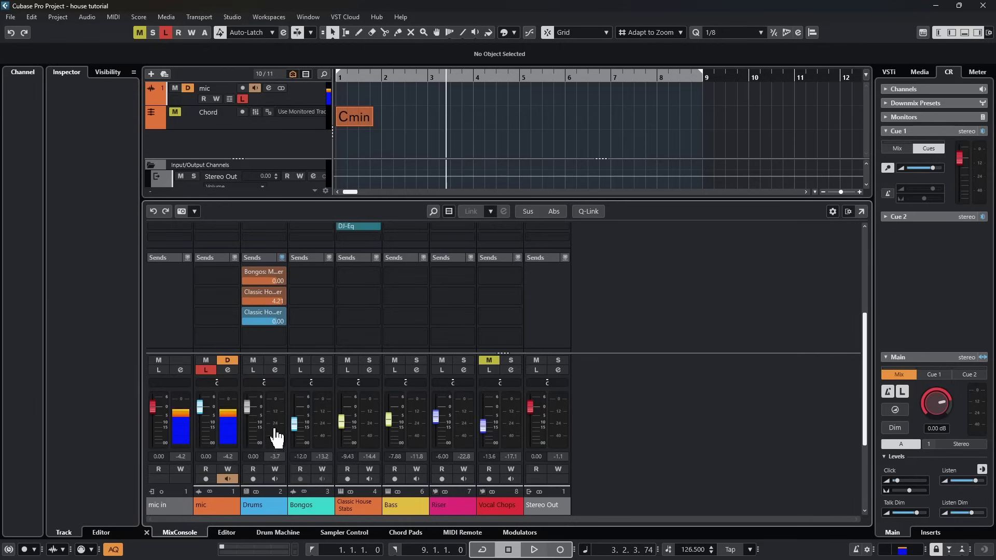
left_click(271, 377)
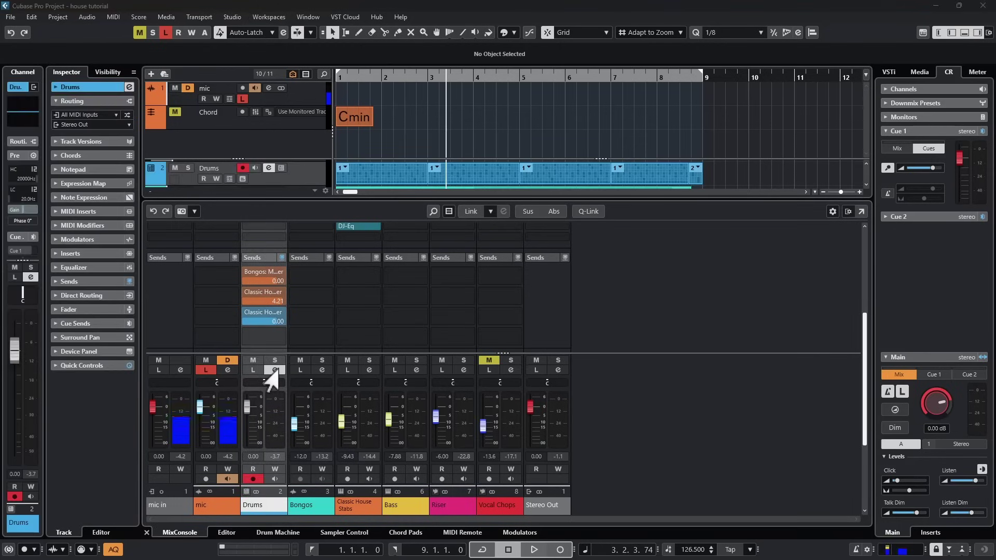
left_click(273, 370)
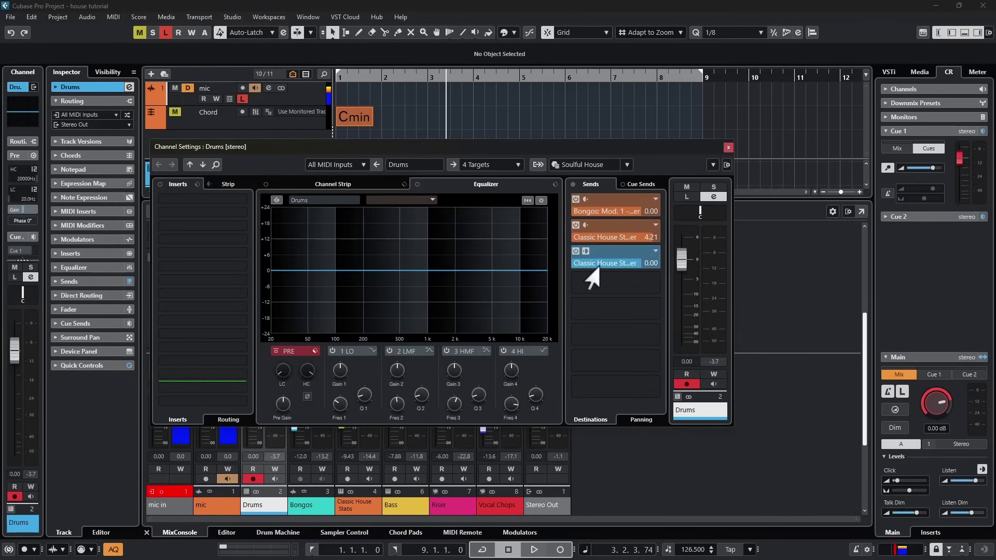
left_click_drag(454, 163, 492, 96)
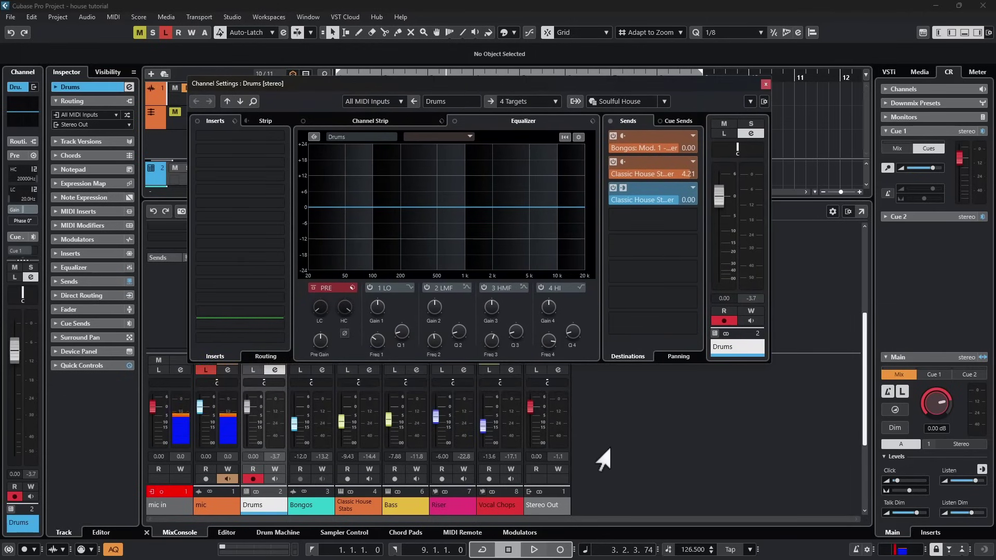
left_click(765, 84)
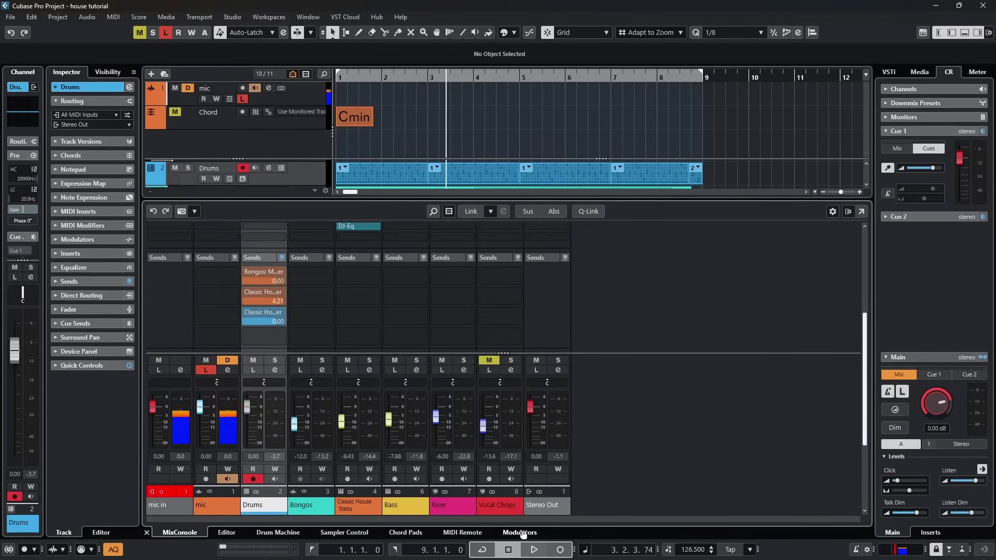
- Show the Classic House Stabs track's modulators, duplicate the track and switch the copy's instrument to Retrologue
left_click(520, 533)
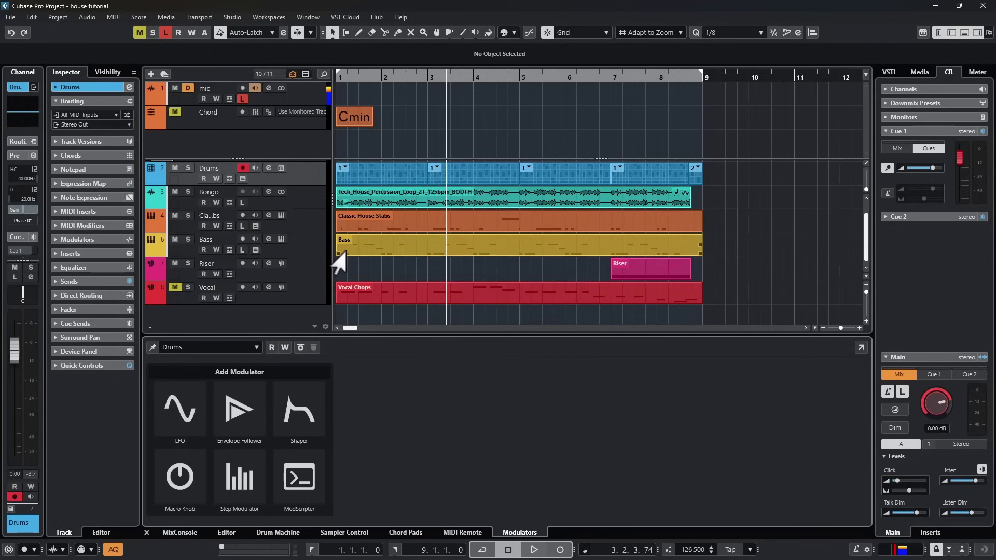
left_click(300, 227)
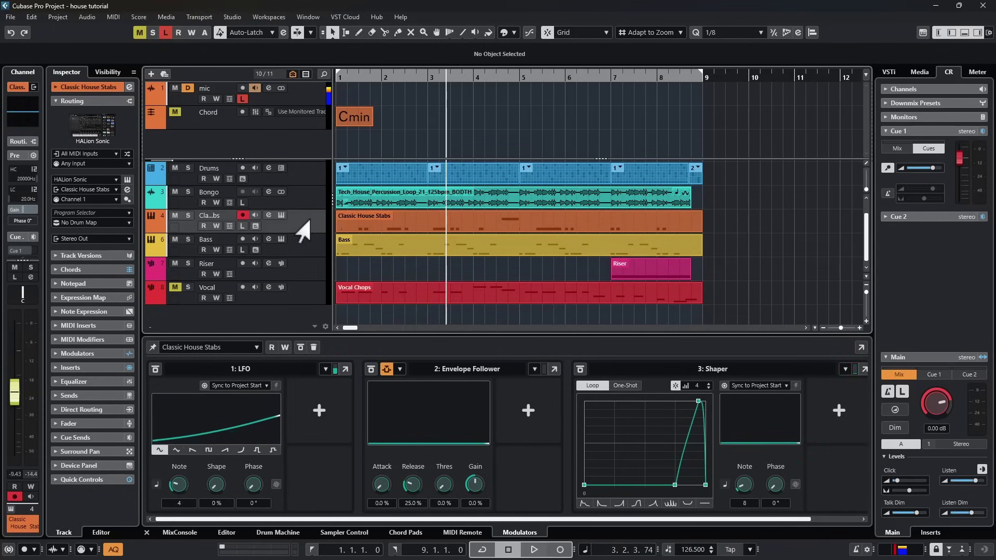
key("ctrl+shift+d")
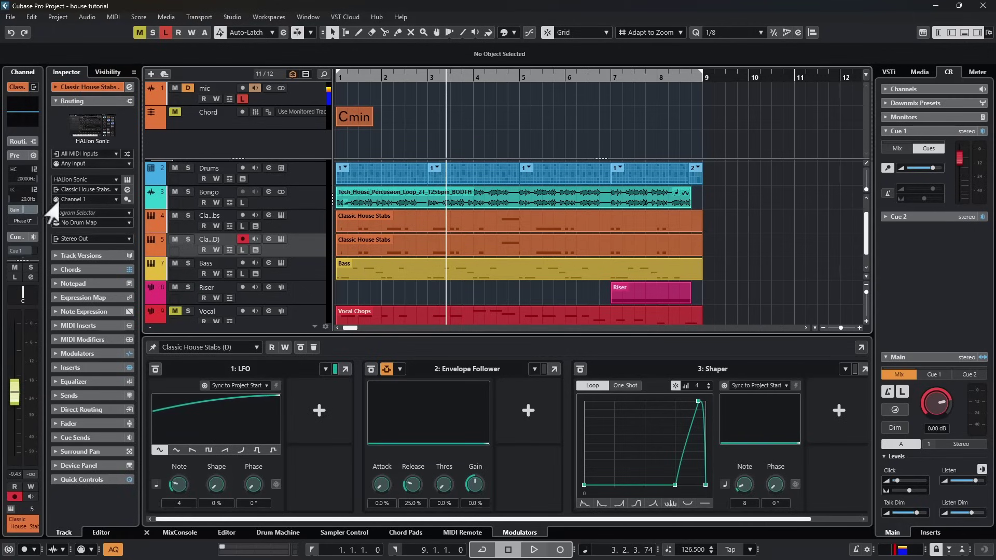
left_click(67, 180)
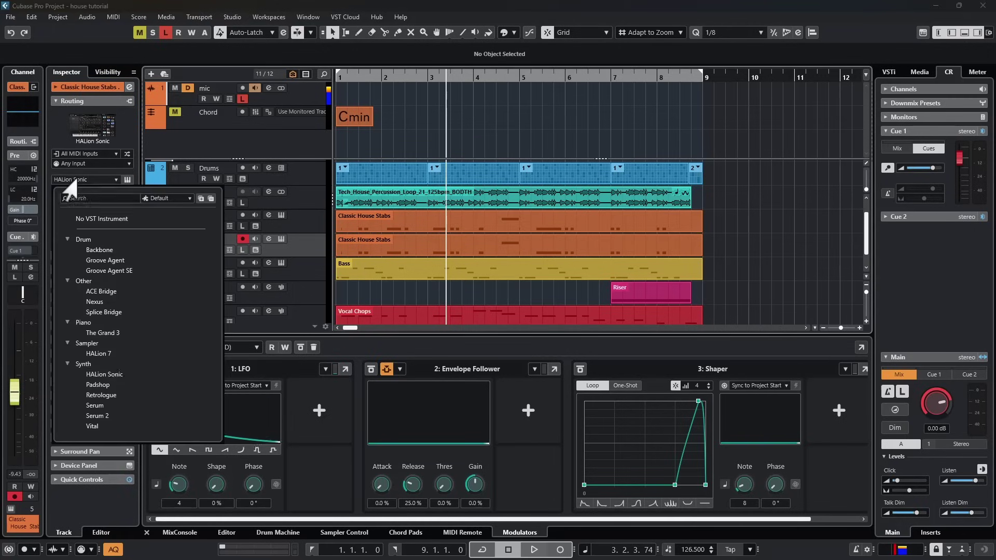
left_click(97, 396)
- Replace the duplicated track's Classic House Stabs event with the Cmin chord and repeat it in one-bar events through bar 8
left_click(509, 254)
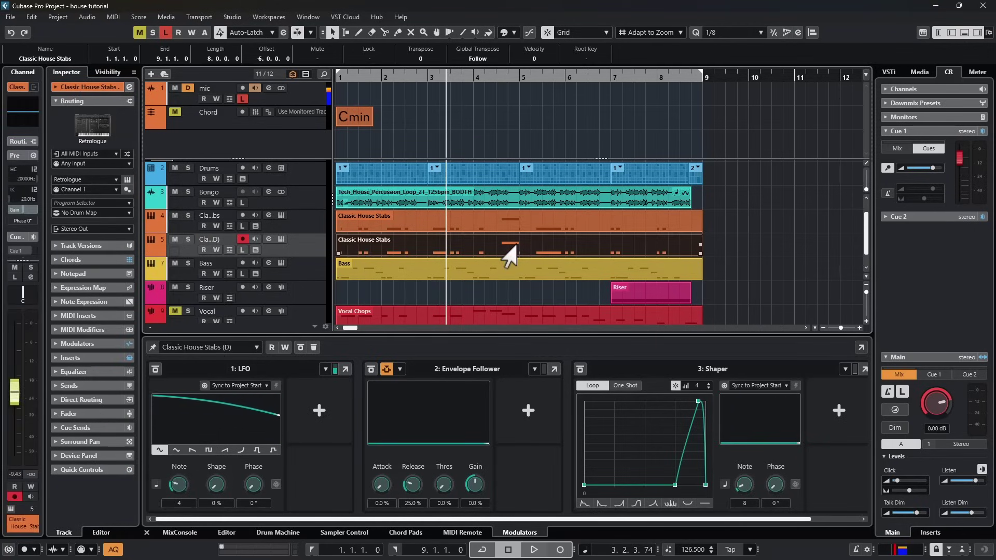
left_click(353, 118)
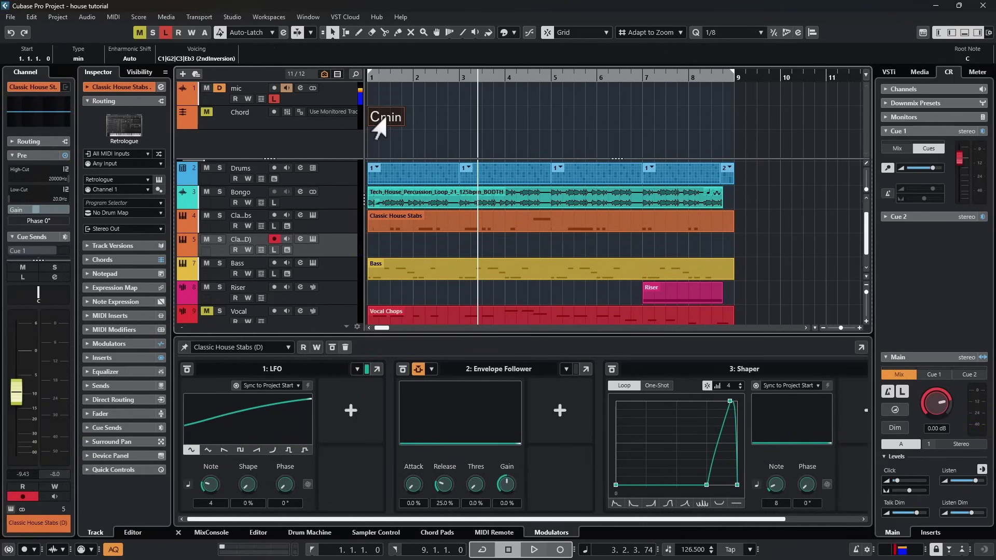
left_click_drag(376, 122, 371, 253)
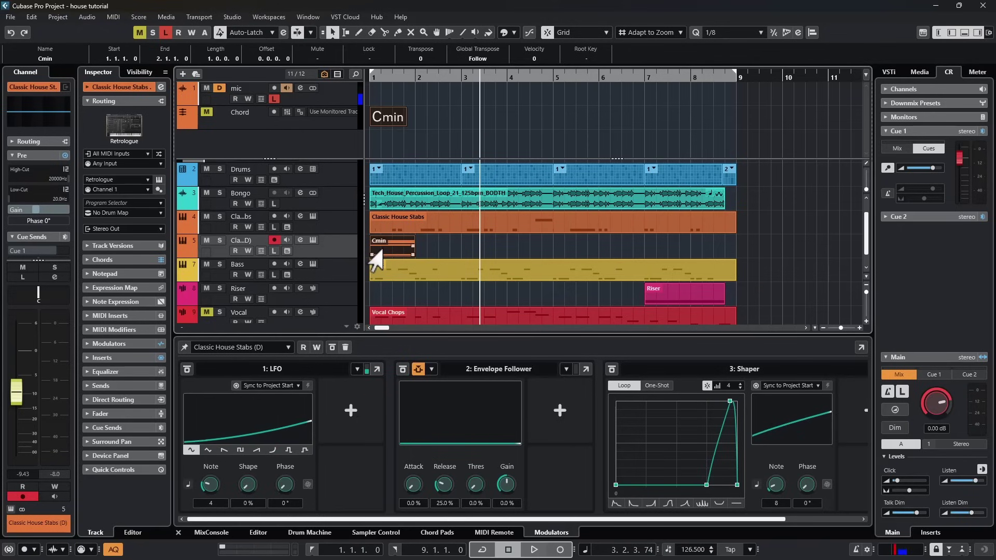
key("ctrl+d")
key("ctrl+d")
key("ctrl+d")
key("ctrl+d")
key("ctrl+d")
key("ctrl+d")
key("ctrl+d")
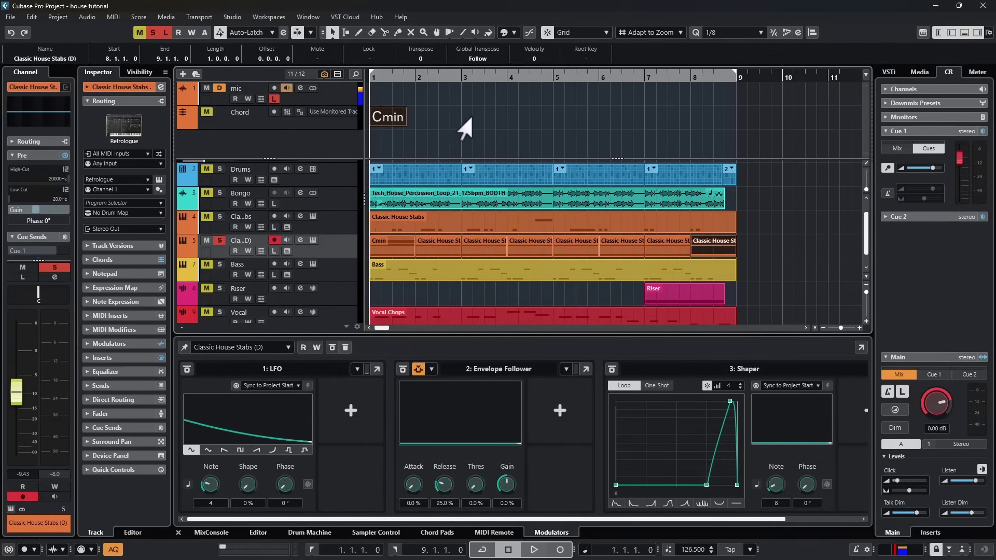
- Audition the Retrologue chord part while sweeping the synth's filter cutoff
key("space")
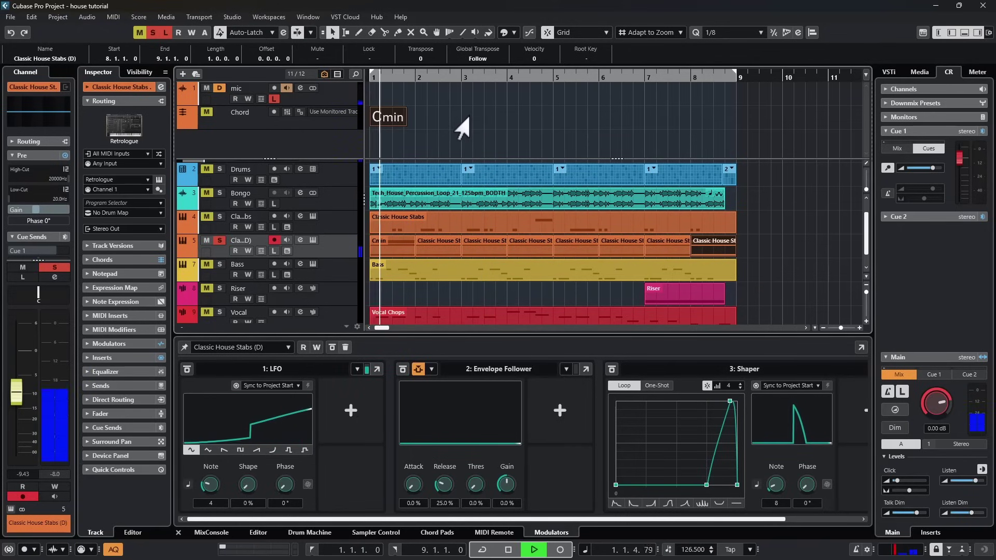
left_click(313, 241)
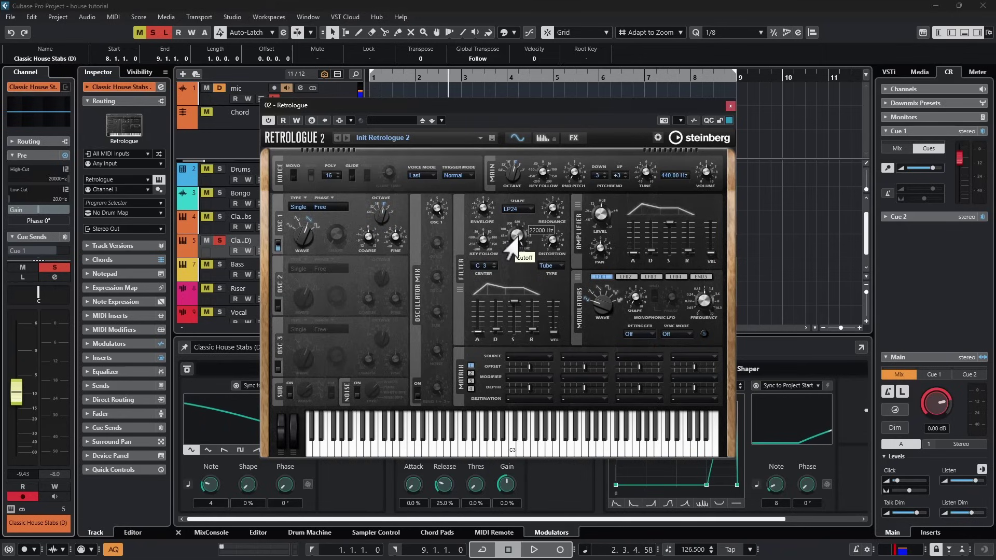
key("space")
mouse_move(508, 241)
left_mouse_down()
mouse_move(504, 281)
mouse_move(504, 240)
mouse_move(501, 251)
left_mouse_up()
key("space")
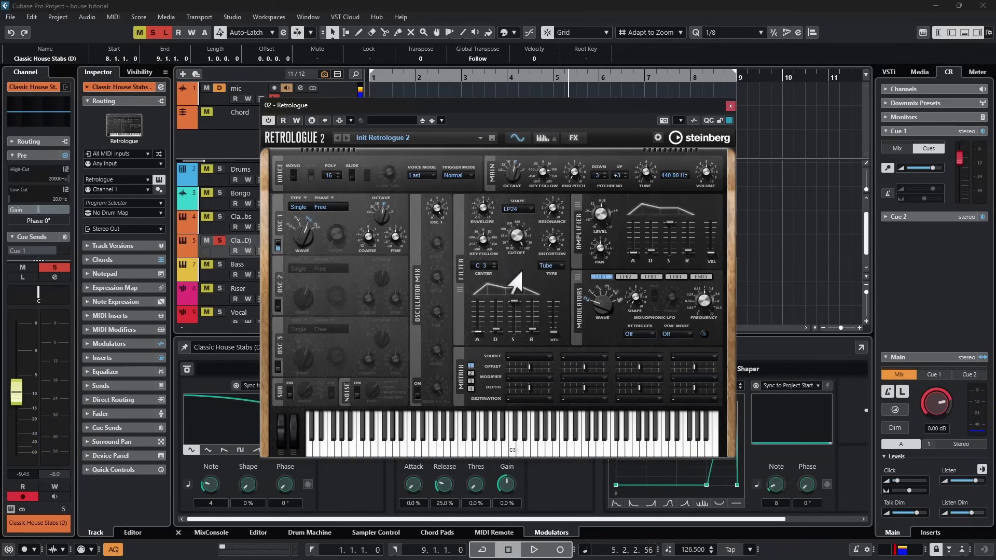
- Move the Retrologue window clear of the modulators and check the Envelope Follower's side-chain routing
left_click_drag(451, 106, 506, 18)
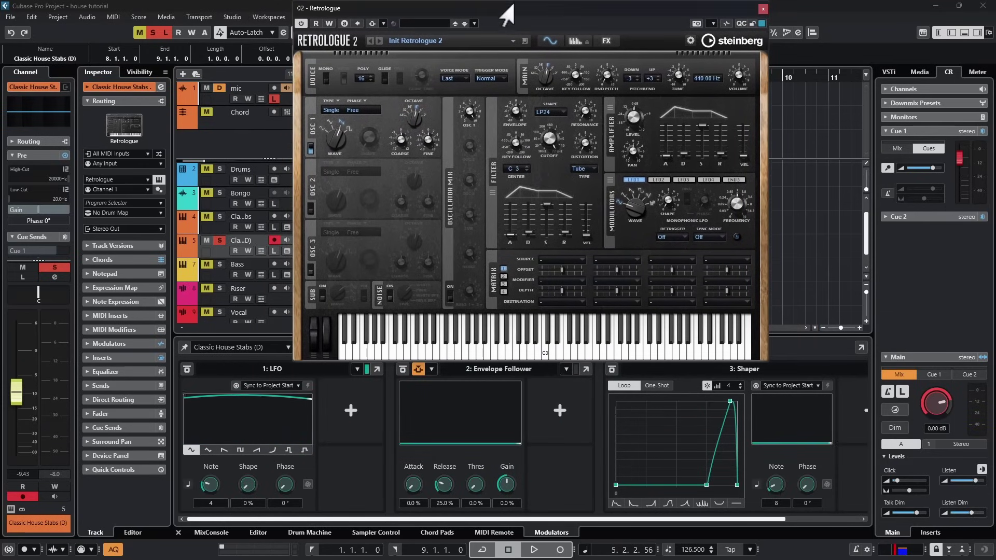
left_click(418, 368)
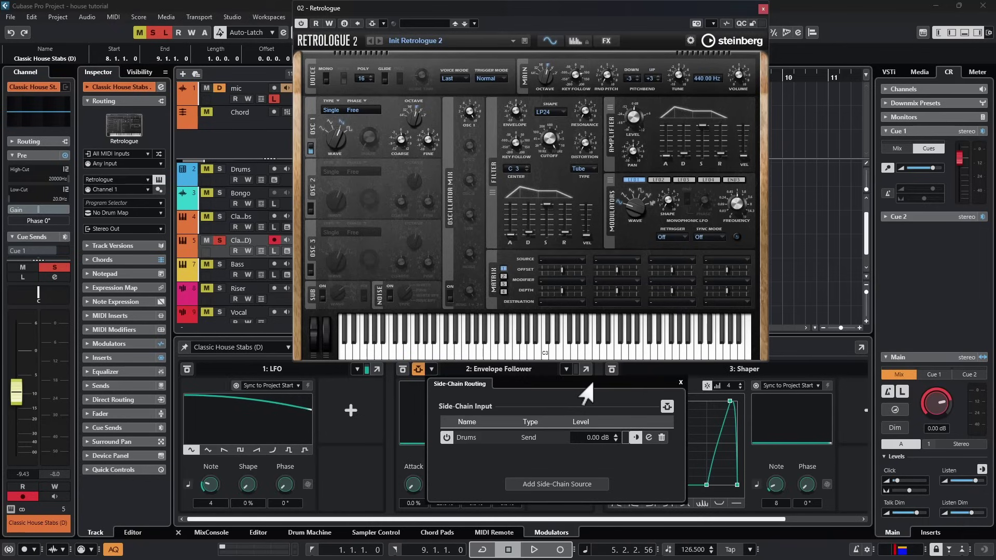
left_click(680, 383)
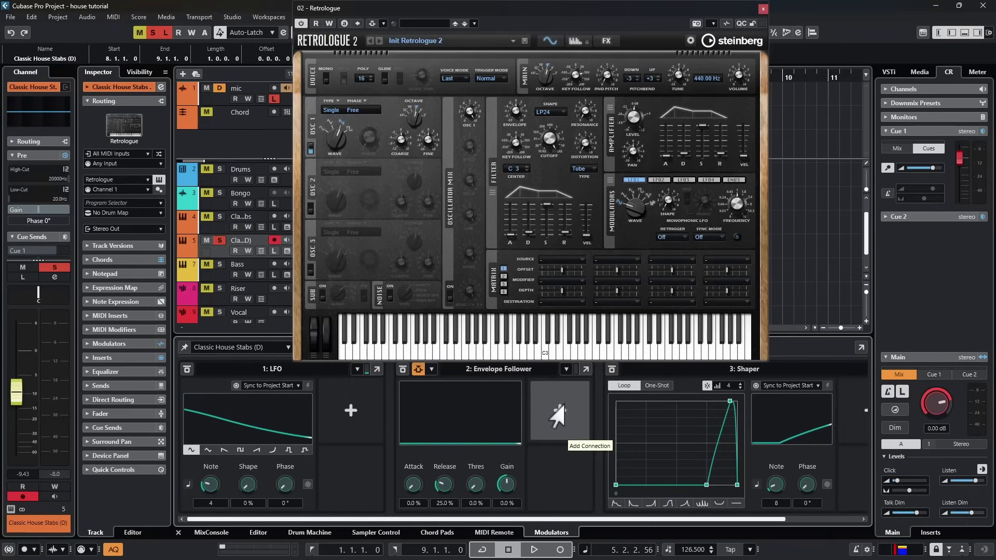
- Play the part briefly and connect the Envelope Follower to Retrologue's Filter Cutoff by learning the destination
key("space")
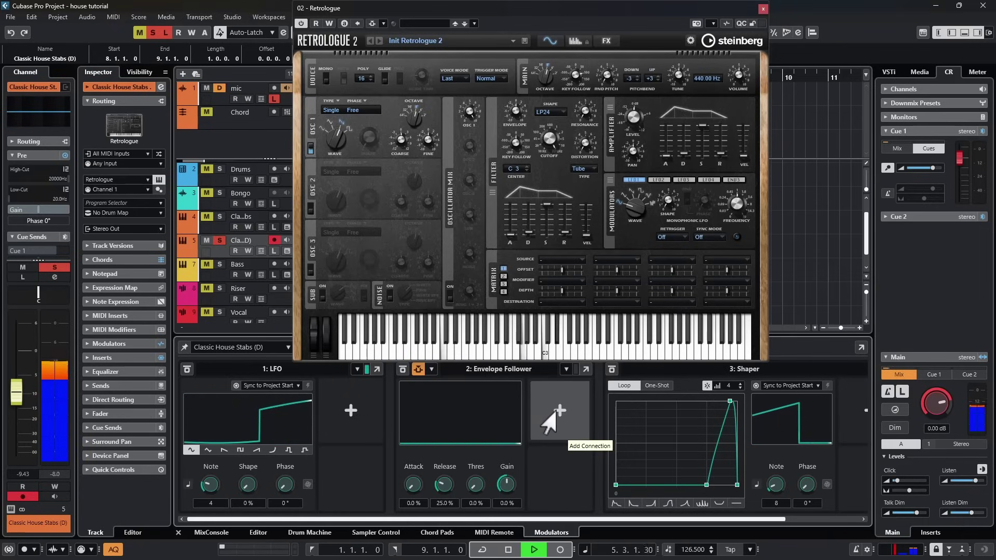
key("space")
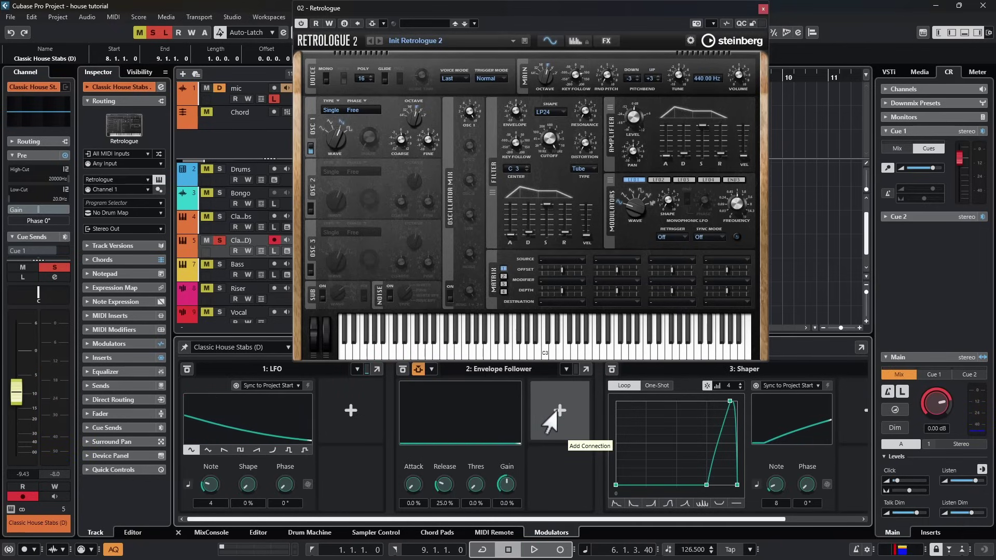
left_click(548, 419)
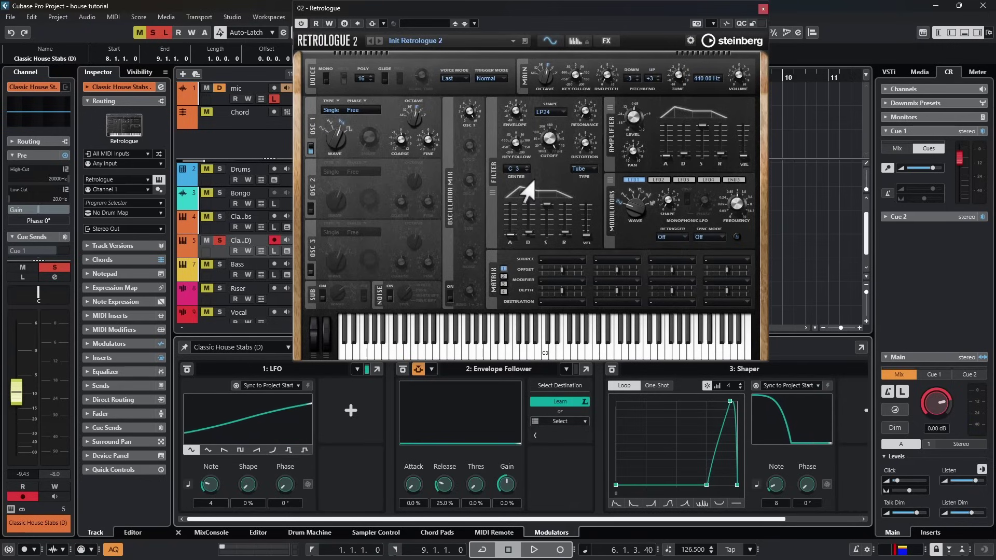
left_click(549, 139)
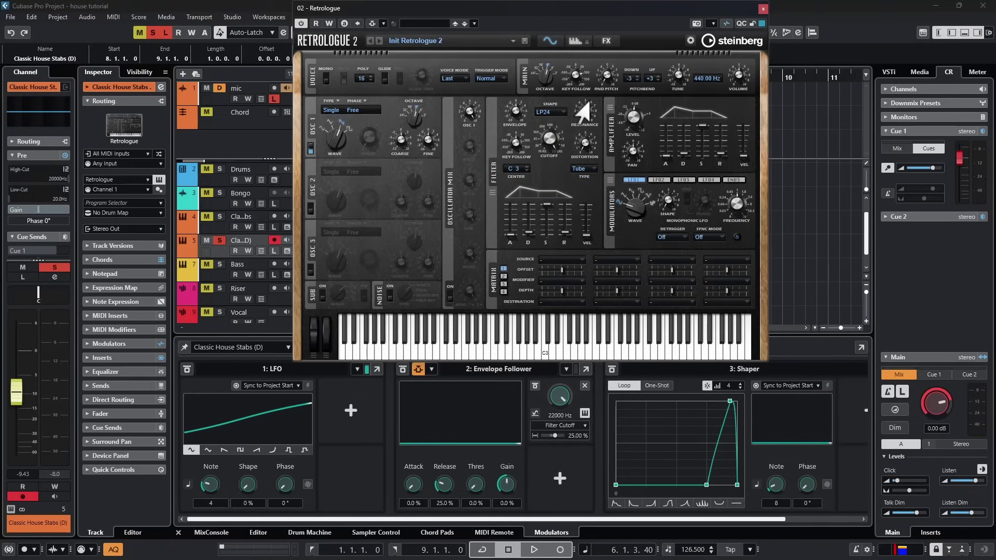
- Solo the Drums track and audition it with the Retrologue chords driven by the Envelope Follower
left_click(220, 169)
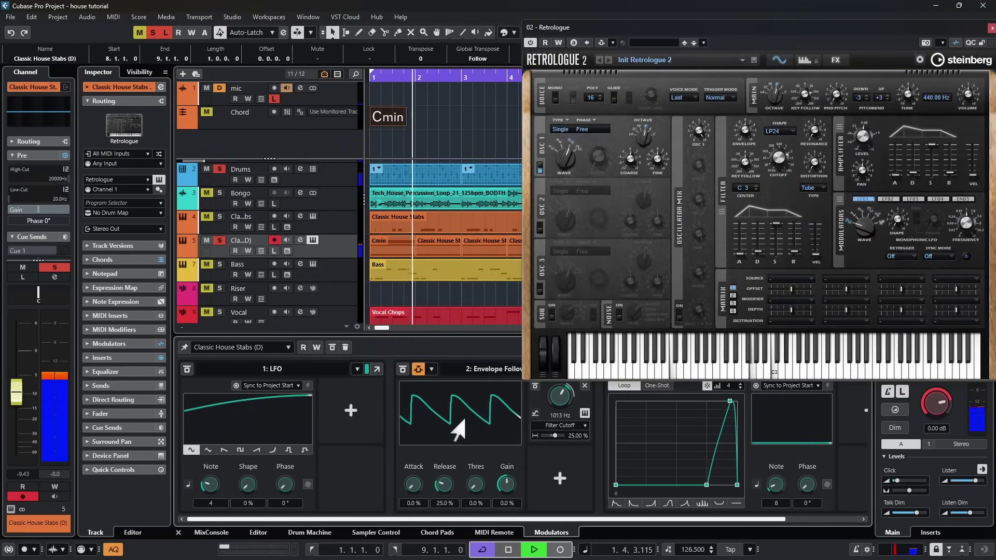
key("space")
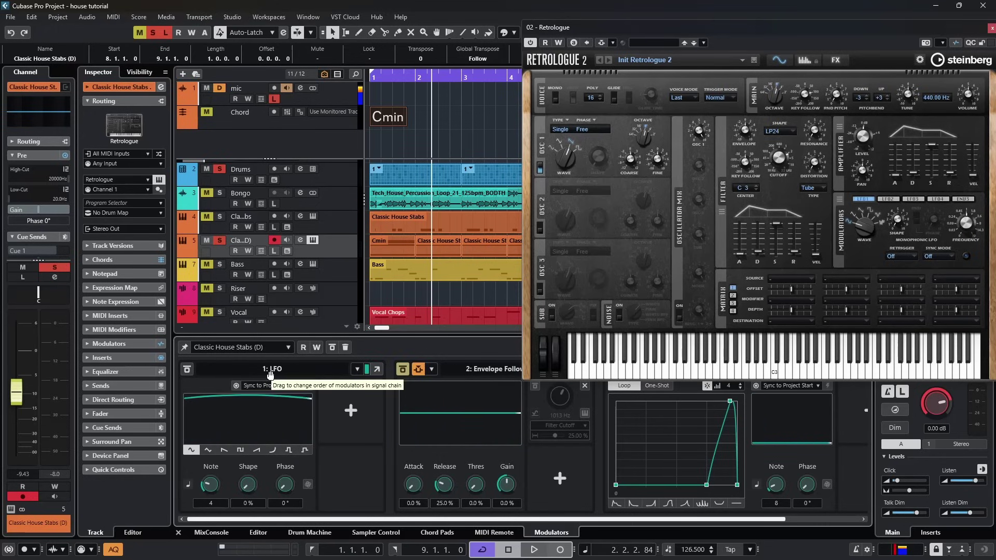
- Connect the LFO modulator to Retrologue's Filter Cutoff by learning the destination and audition the result
left_click(341, 420)
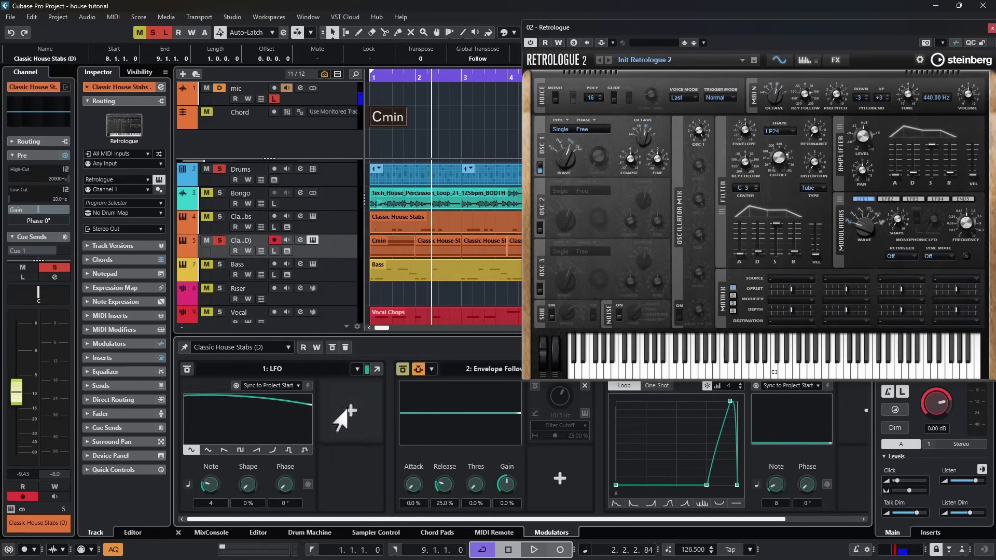
left_click_drag(777, 158, 778, 161)
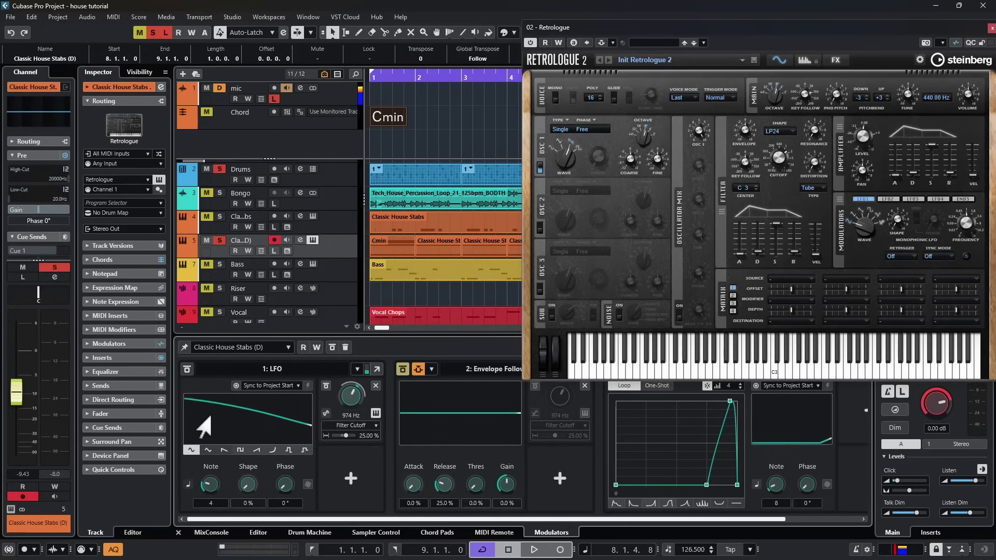
key("space")
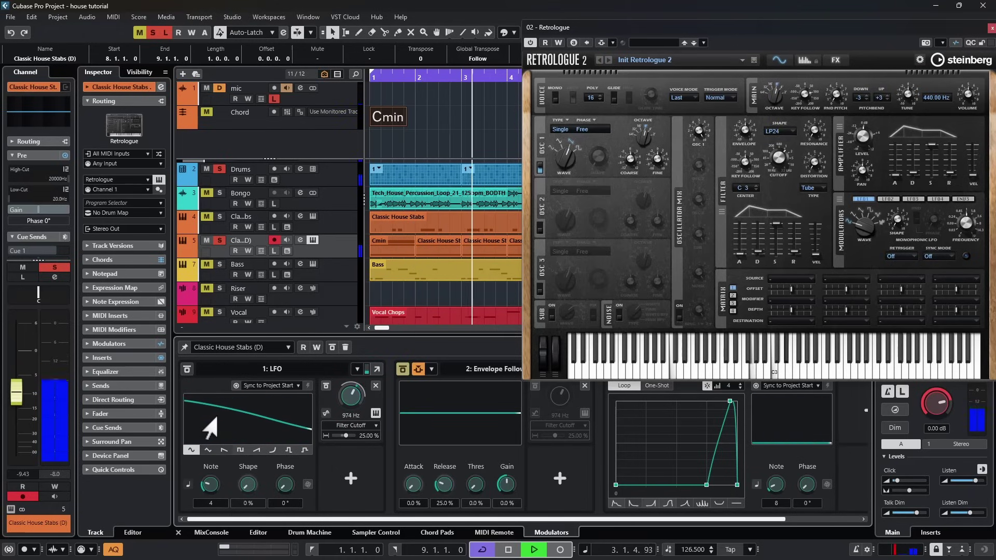
key("space")
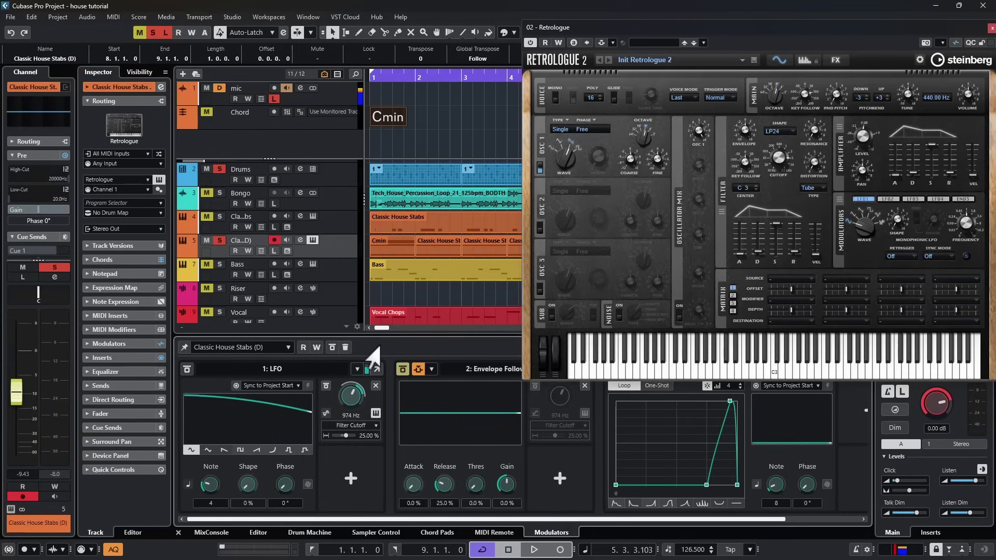
- Bypass the LFO, connect the Shaper modulator to Retrologue's Filter Cutoff, and audition it from bar 6
left_click(187, 370)
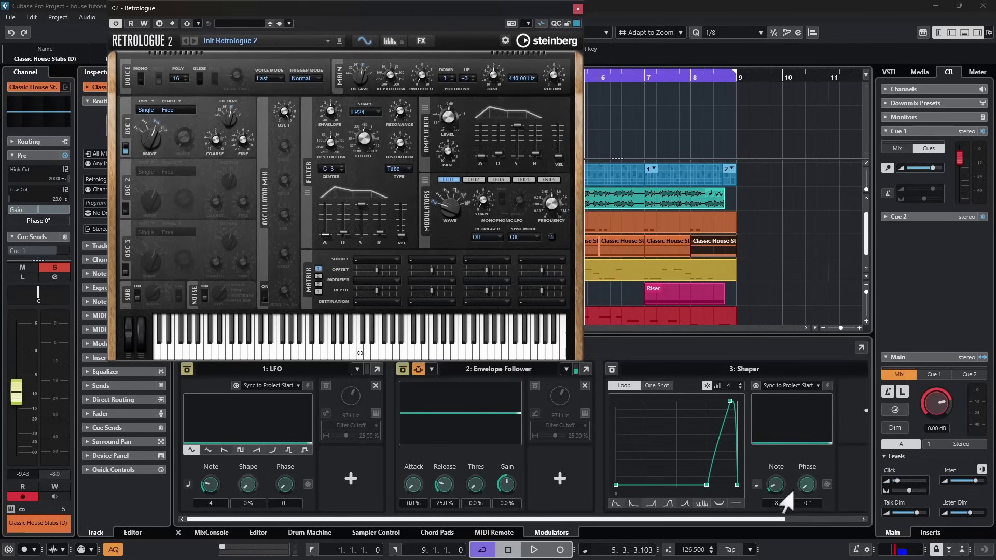
left_click_drag(775, 519, 810, 519)
left_click(819, 416)
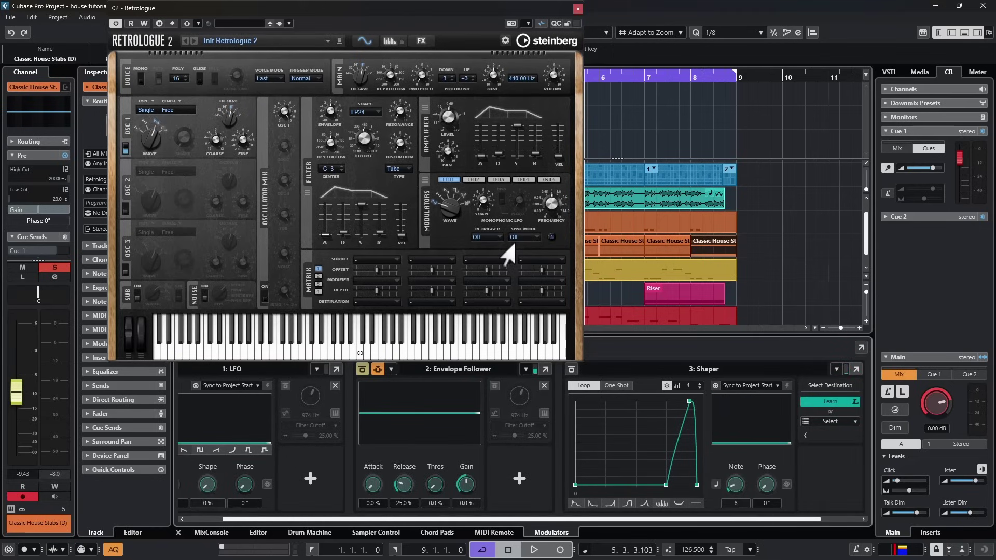
left_click_drag(365, 8, 414, 0)
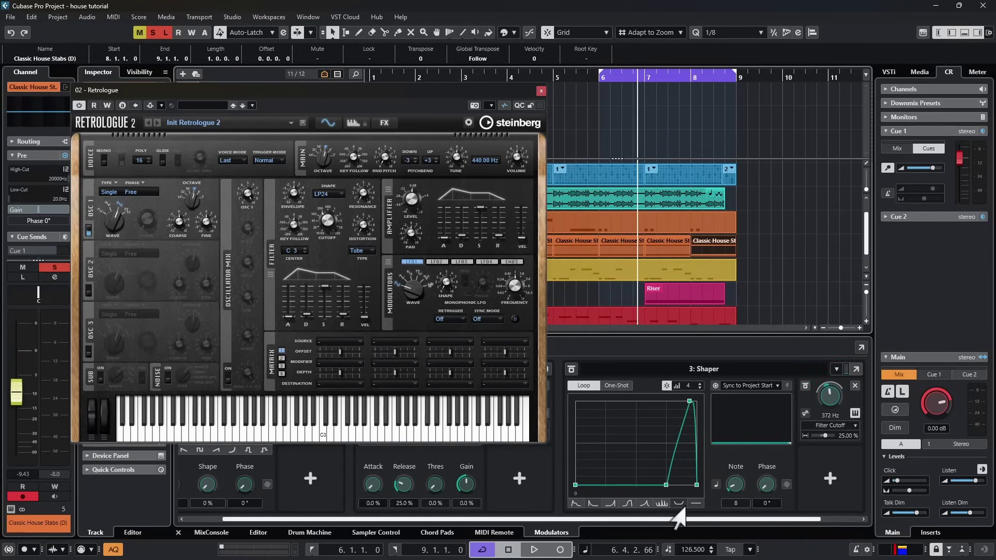
left_click(599, 78)
key("space")
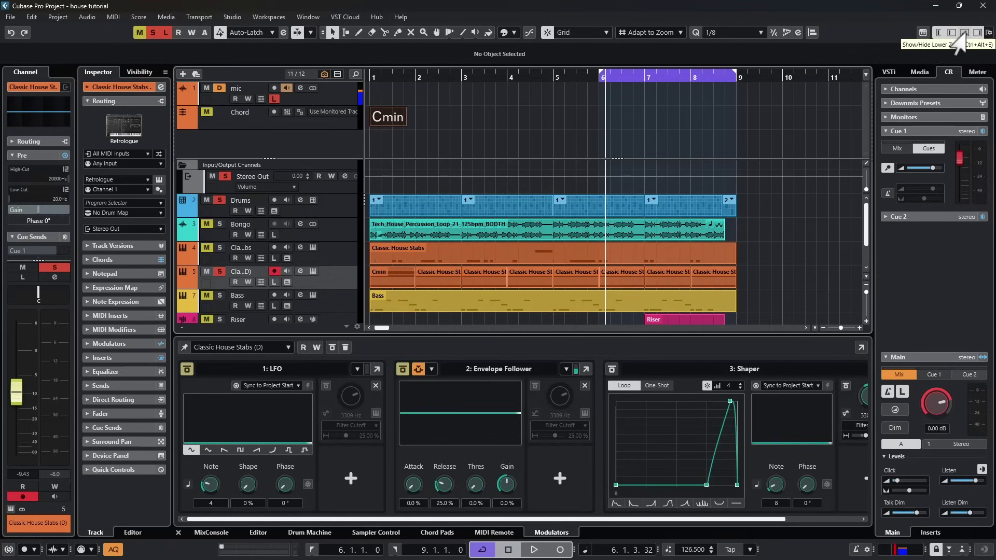
- Hide the lower zone and set the locators around the Drums events from bar 1 to bar 9
left_click(963, 33)
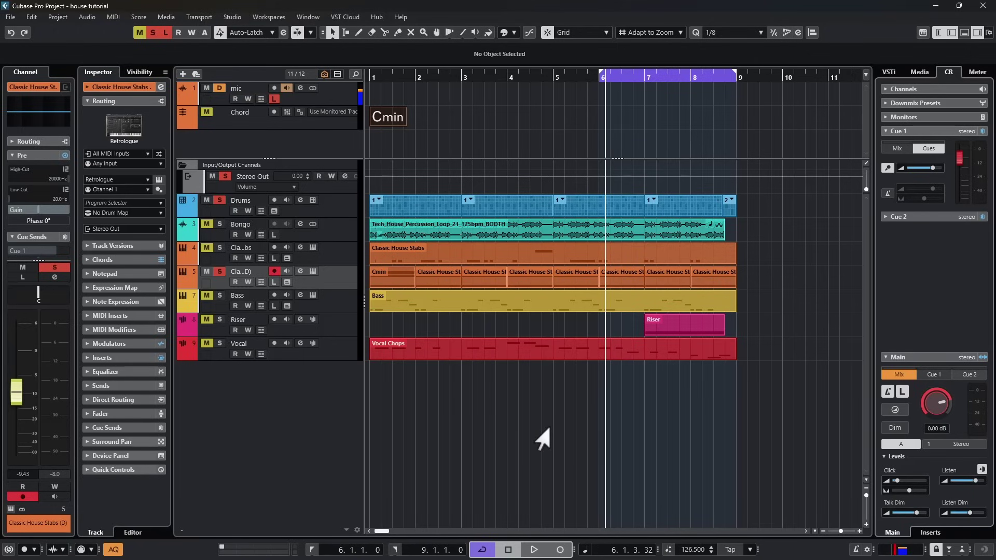
left_click(372, 212)
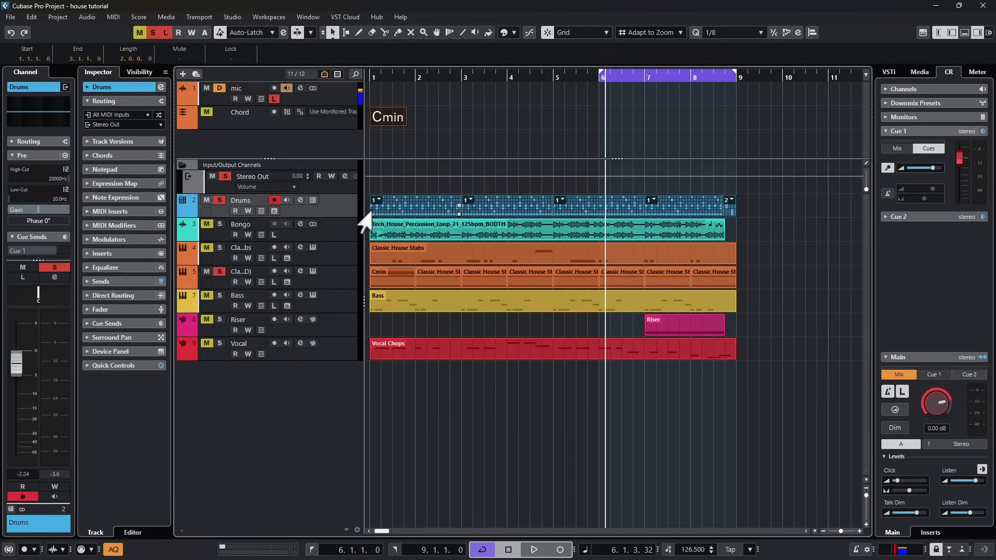
key("p")
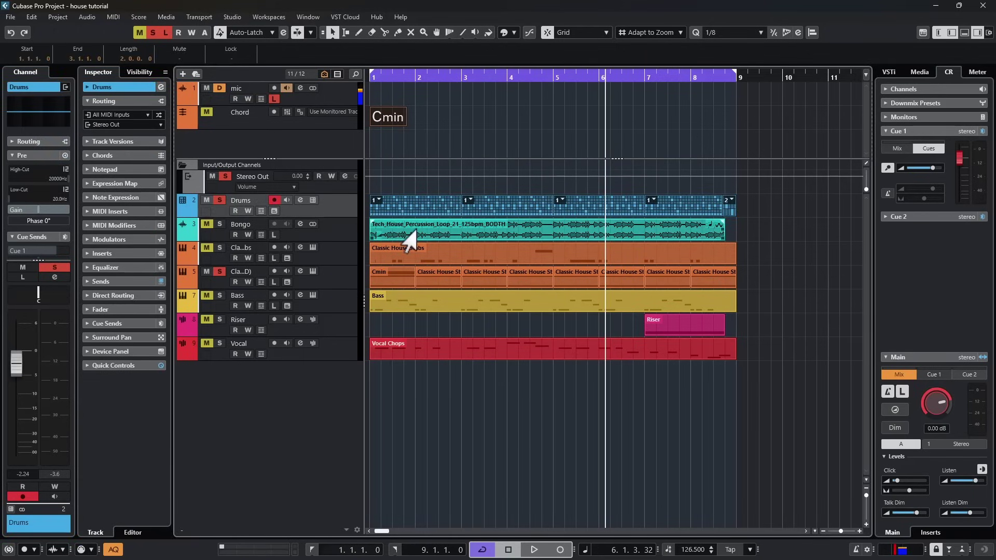
- Duplicate the whole eight-bar section on all tracks three times, extending the arrangement to bar 33
left_click(506, 303)
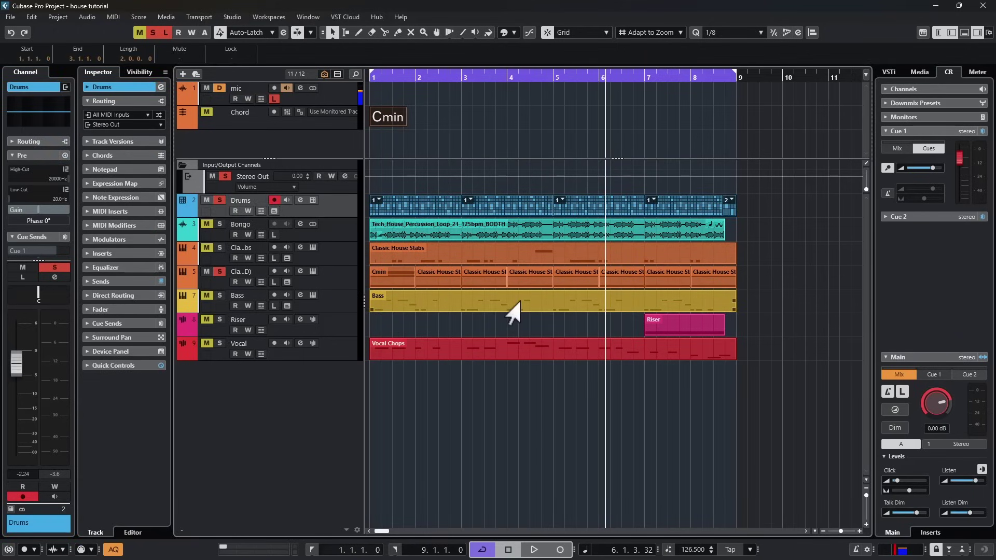
key("ctrl+d")
key("ctrl+d")
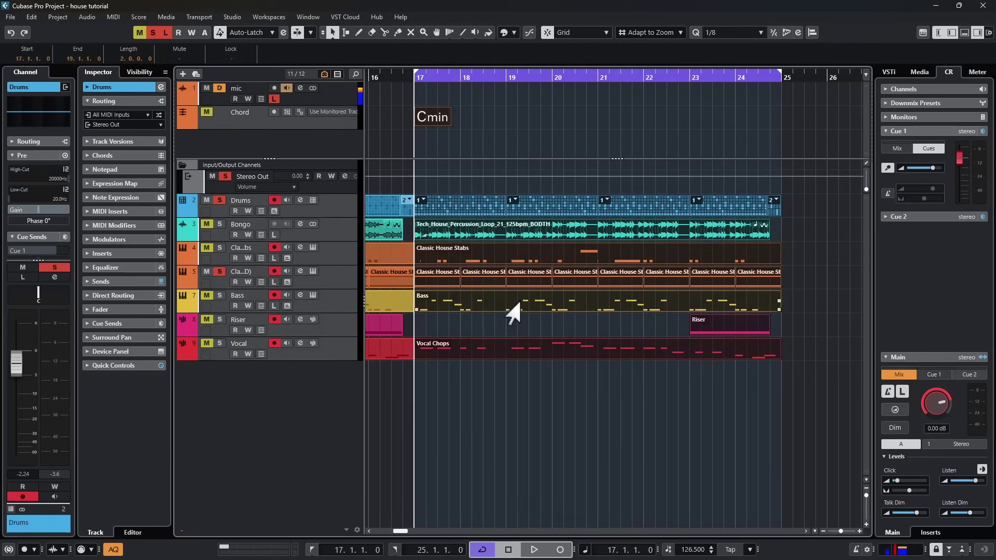
key("ctrl+d")
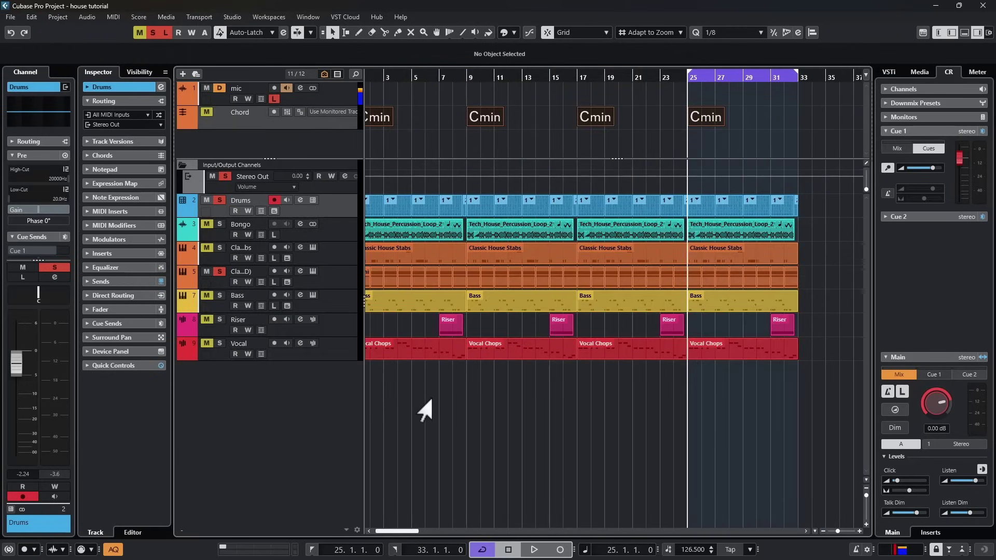
- Select all events in the arrangement and mute them
right_click(835, 275)
left_click(825, 262)
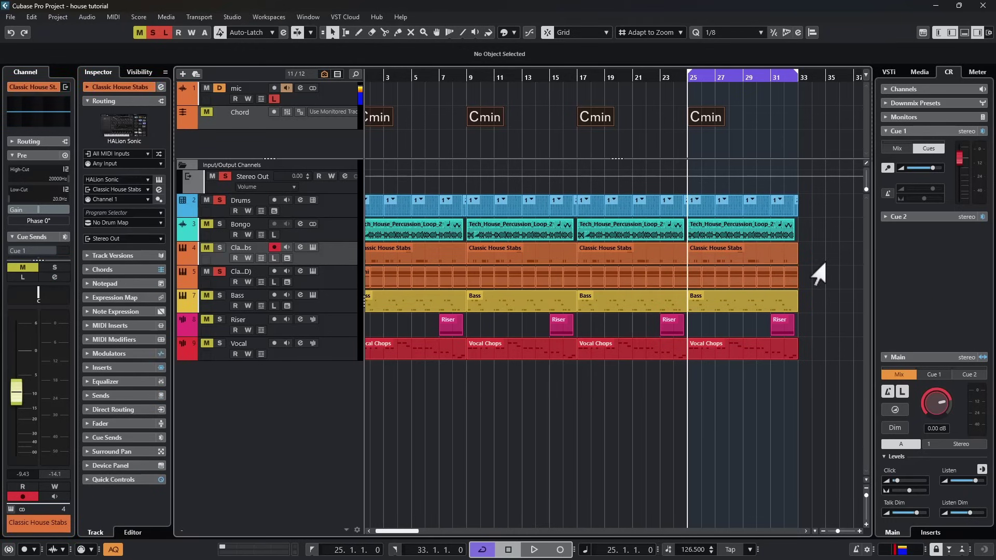
key("ctrl+a")
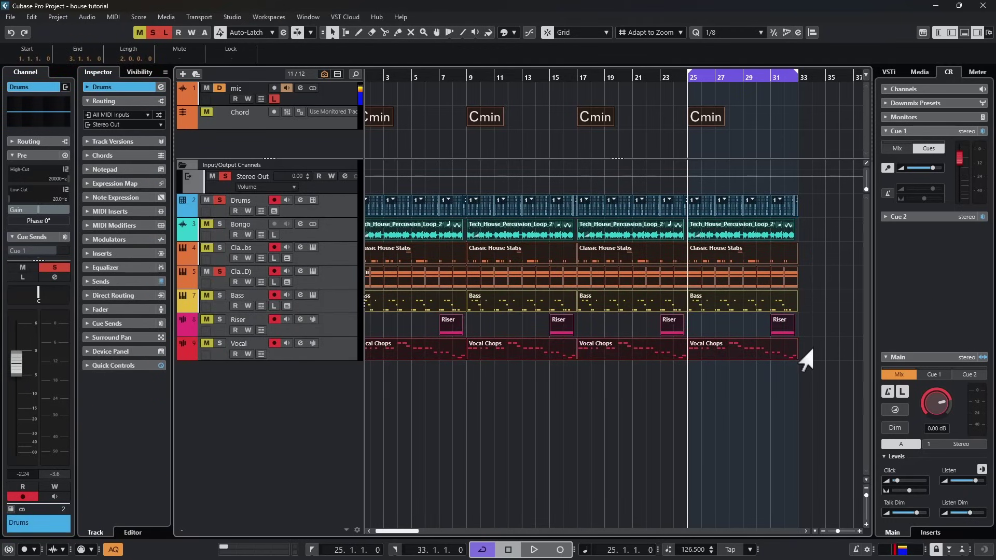
key("shift+m")
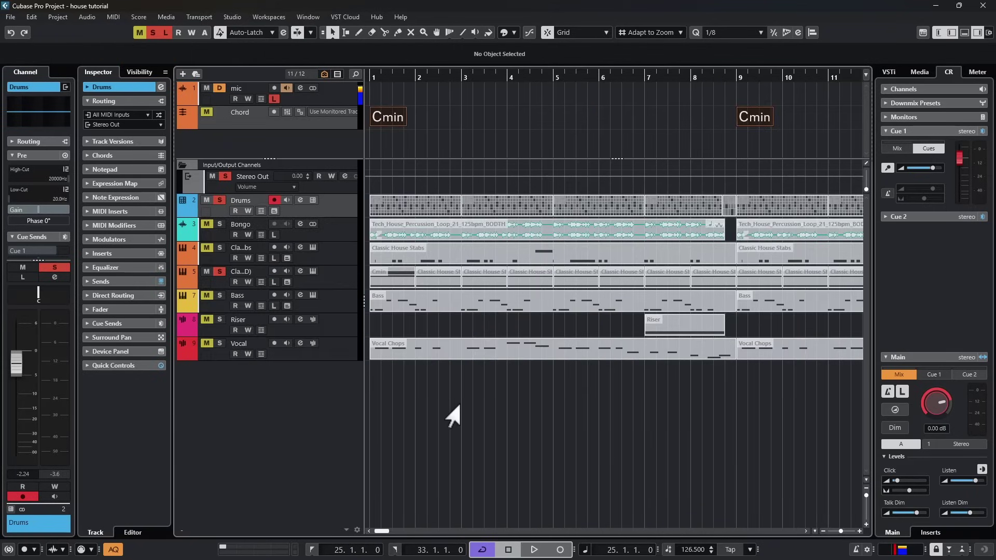
- Unmute the Drums events between bars 1 and 9 with the Mute tool
right_click(458, 405)
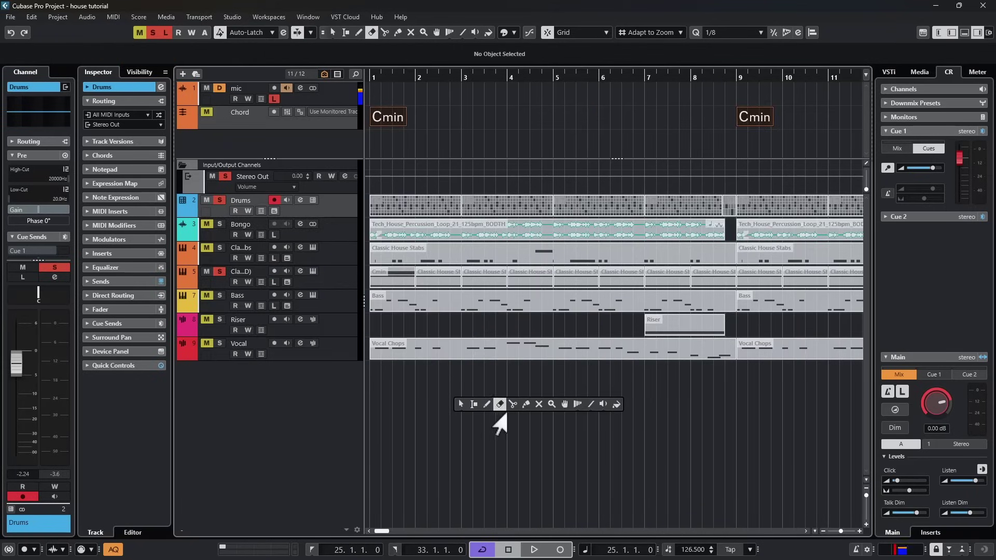
left_click(537, 405)
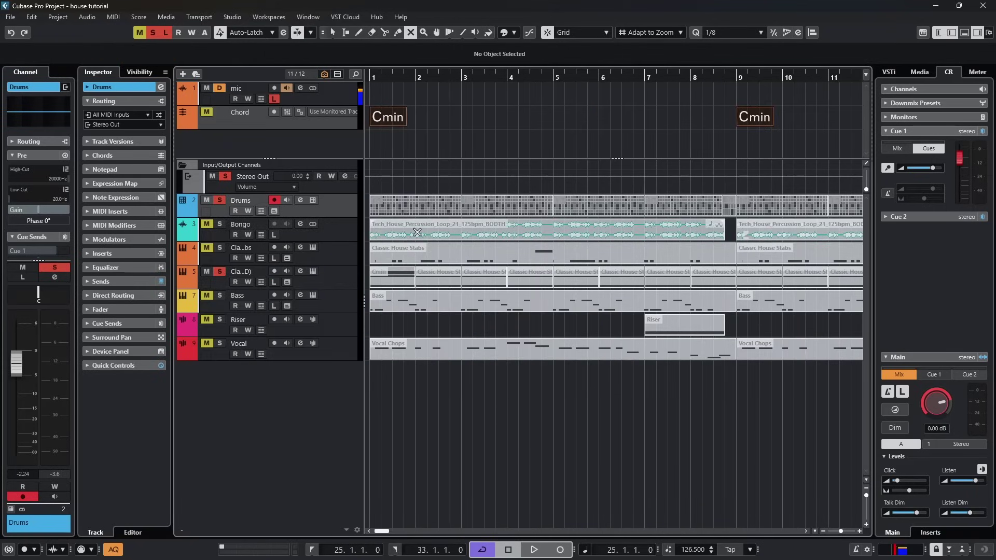
left_click(416, 206)
left_click(497, 206)
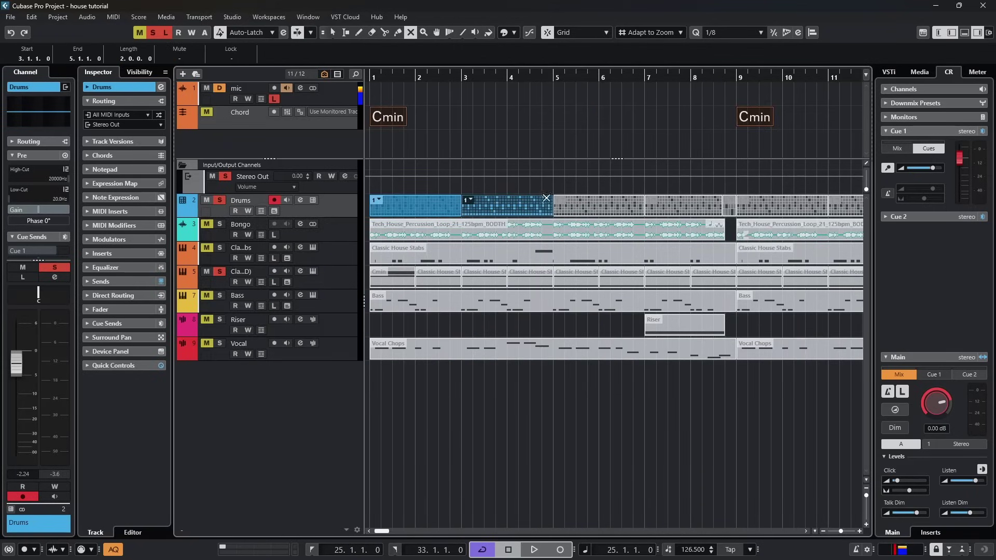
left_click_drag(577, 216, 720, 236)
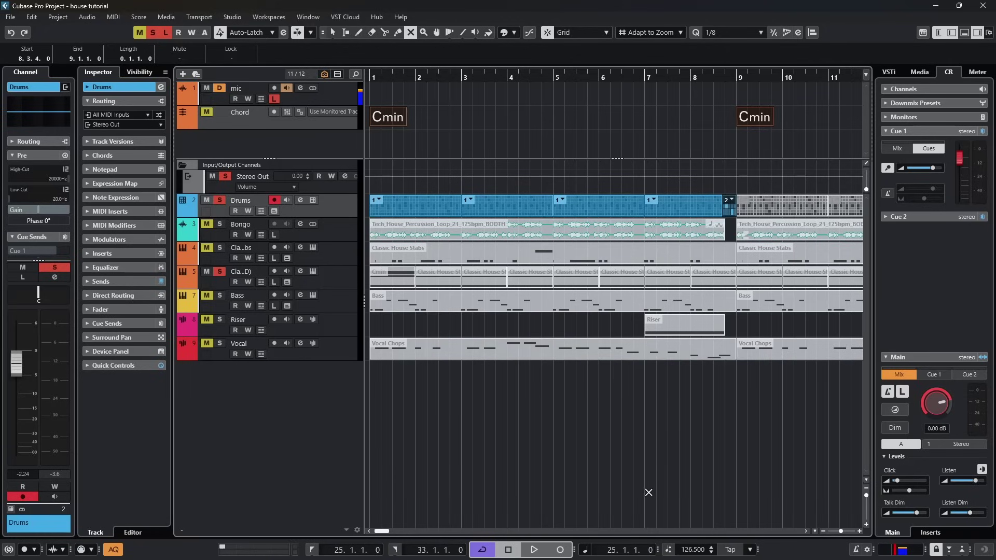
- Split the first Vocal Chops event into one-bar events and unmute those at bars 2, 4, 6 and 8
key("3")
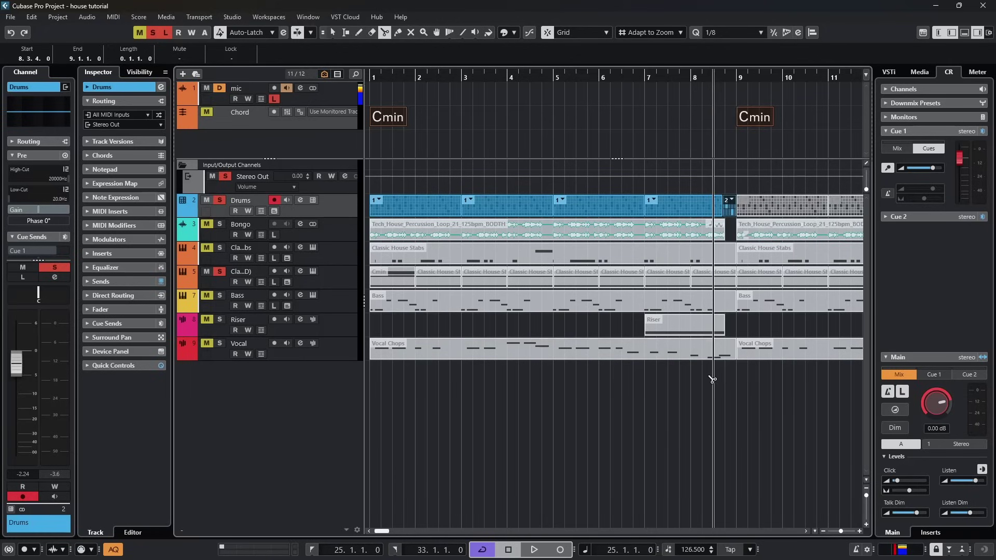
left_click(420, 353, "alt")
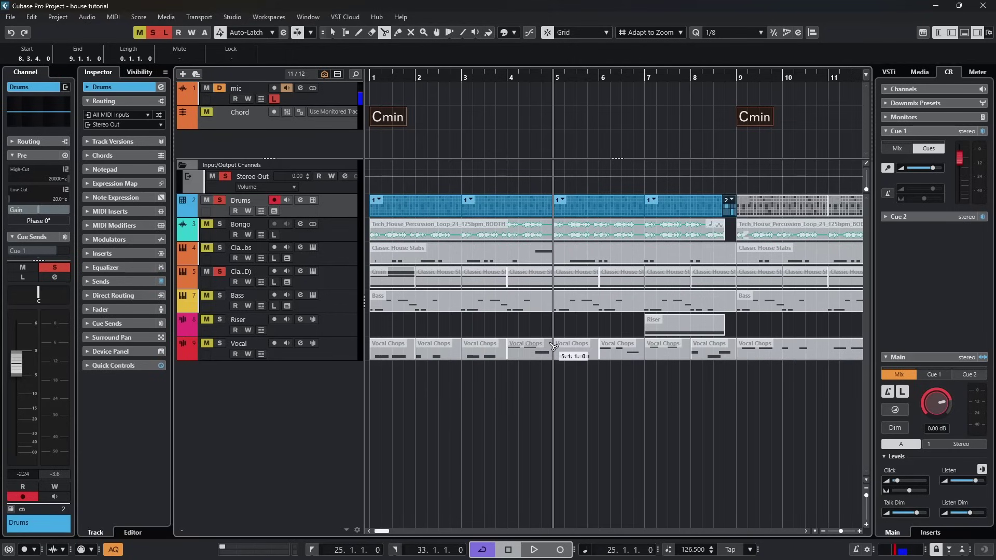
key("7")
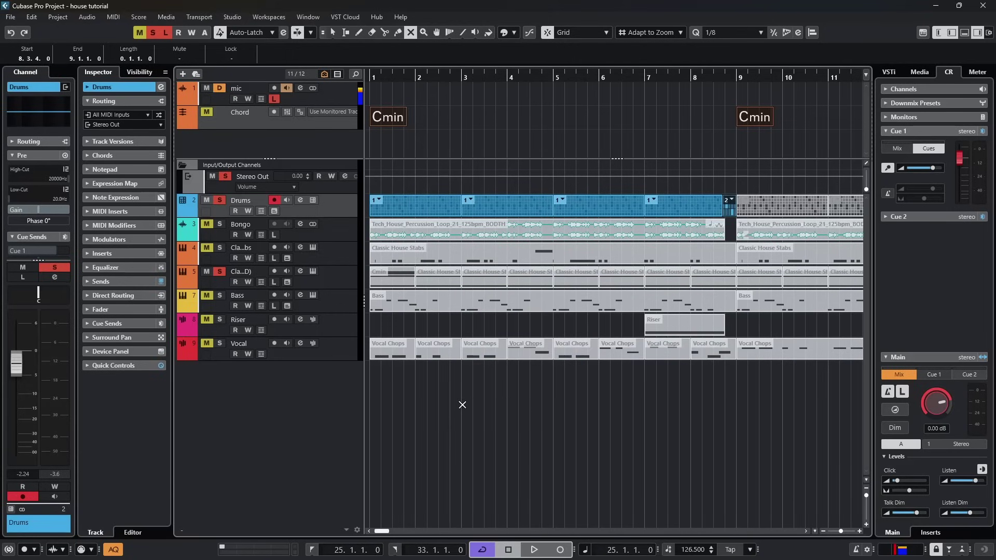
left_click(447, 352)
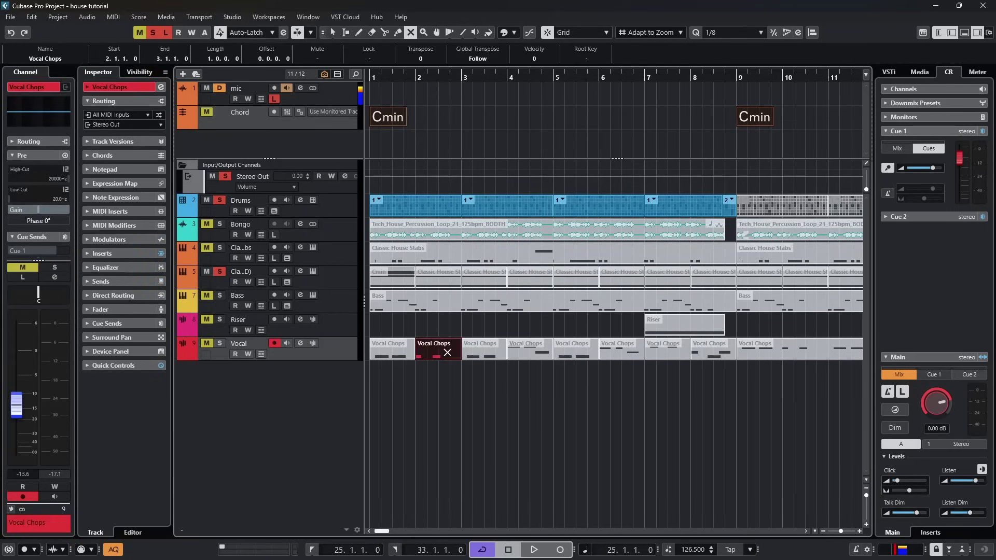
left_click(537, 353)
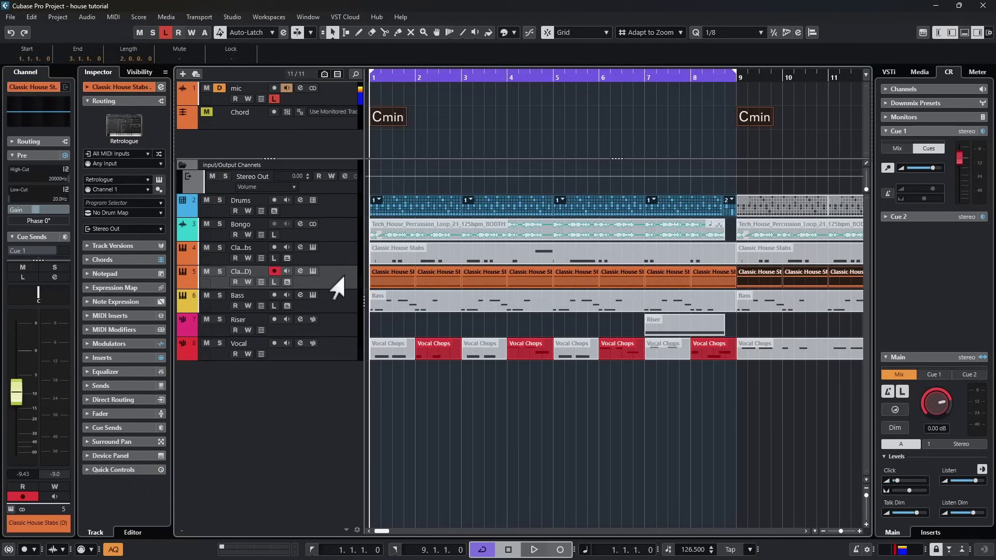
- Audition the opening section and unmute the Drums events from bar 9 to bar 17
key("space")
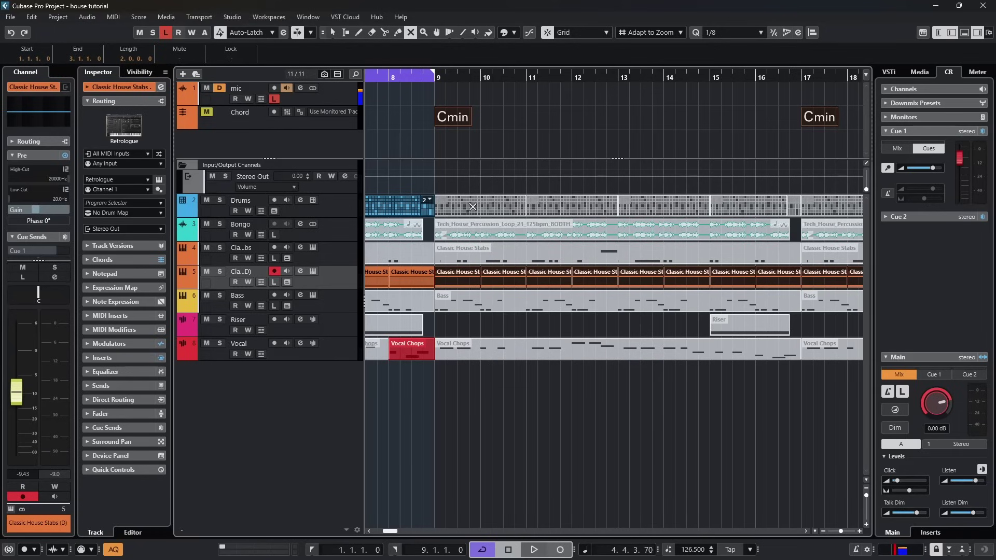
left_click_drag(472, 206, 798, 212)
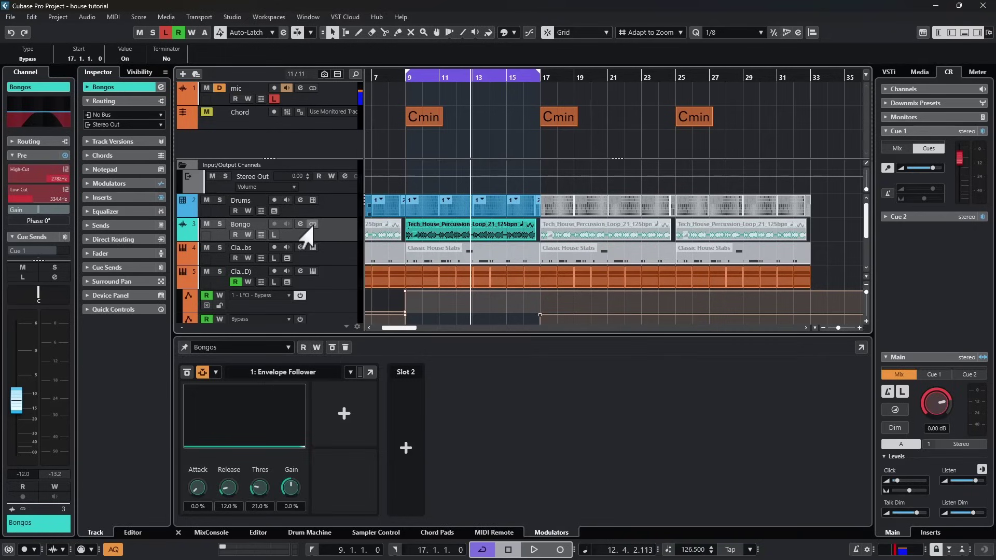
- Open the Bongo track's channel settings and add the Underwater filter in the insert slot after Imager
left_click(298, 225)
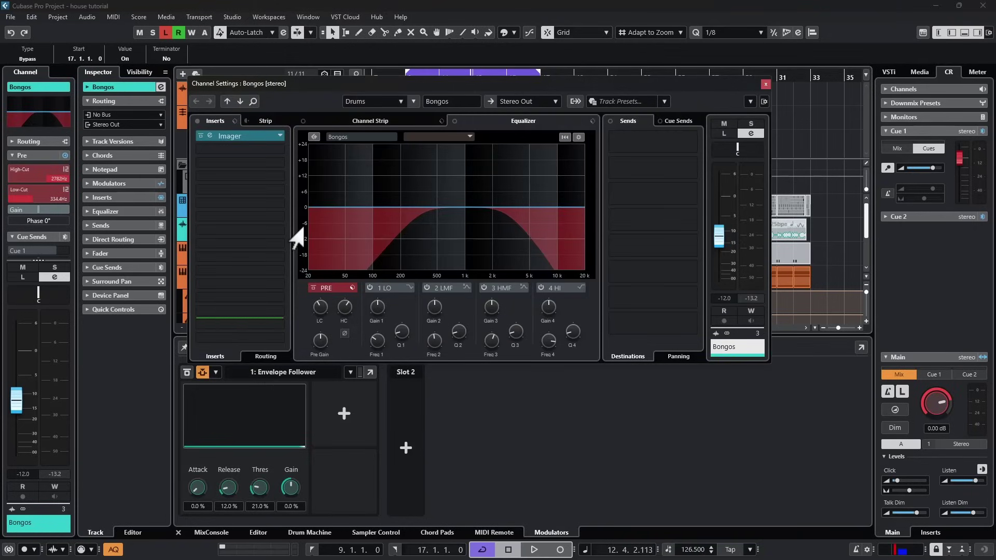
left_click(268, 149)
type("un")
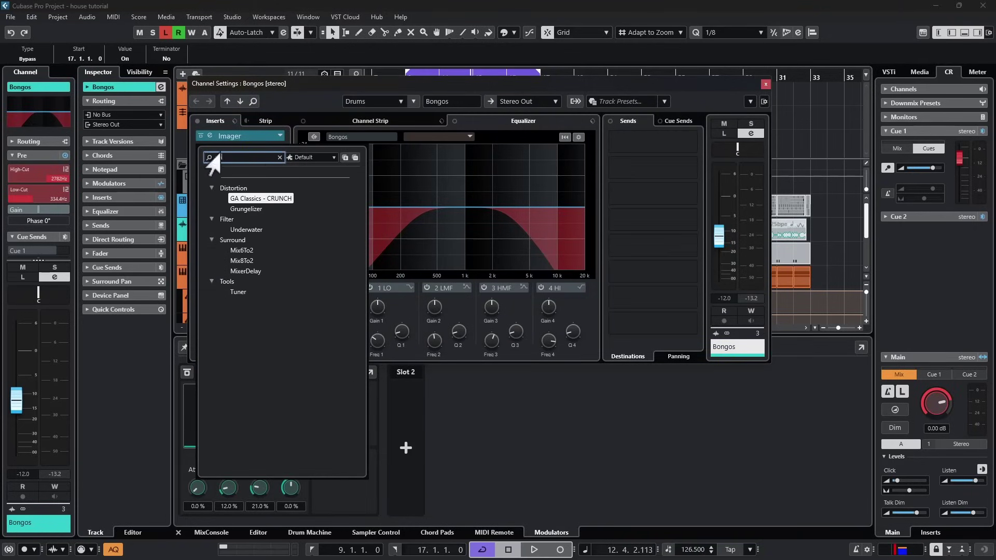
left_click(252, 231)
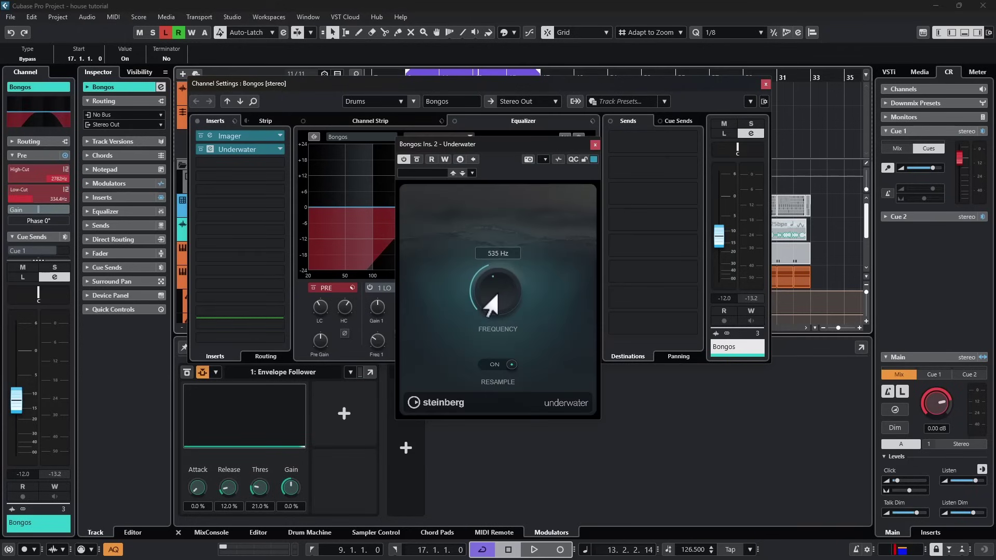
- Write Underwater Frequency automation on the Bongo track from bar 9 to bar 17 by sweeping the filter during playback
key("space")
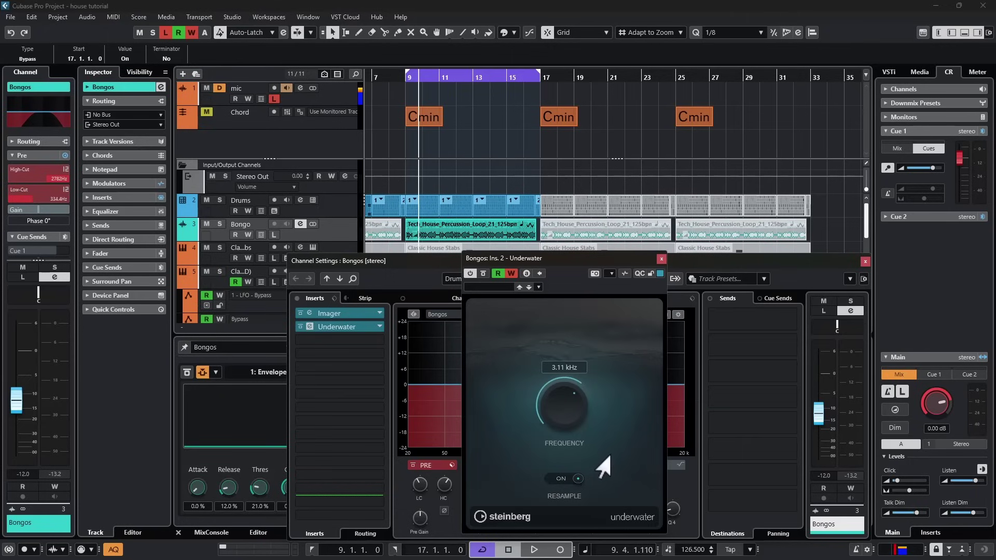
key("space")
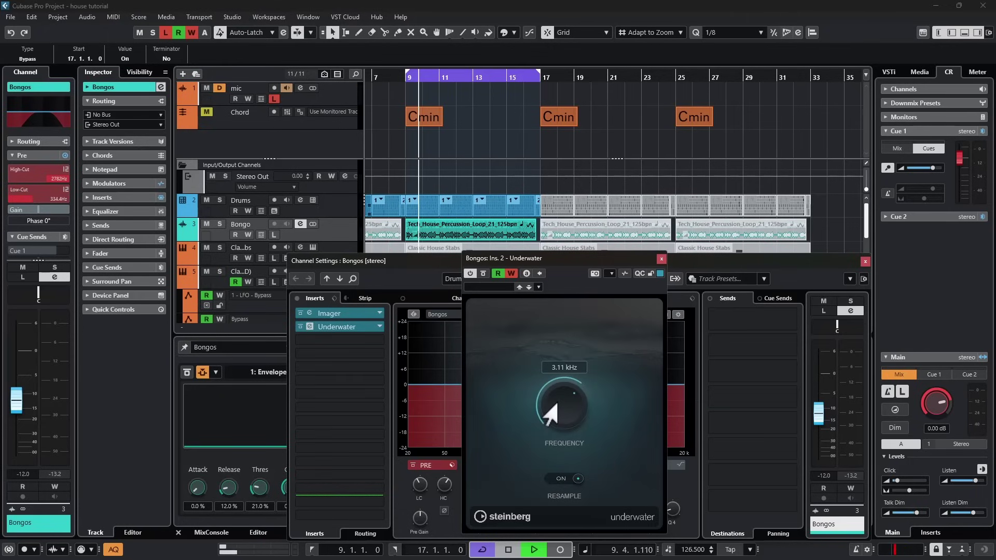
left_click_drag(557, 404, 550, 423)
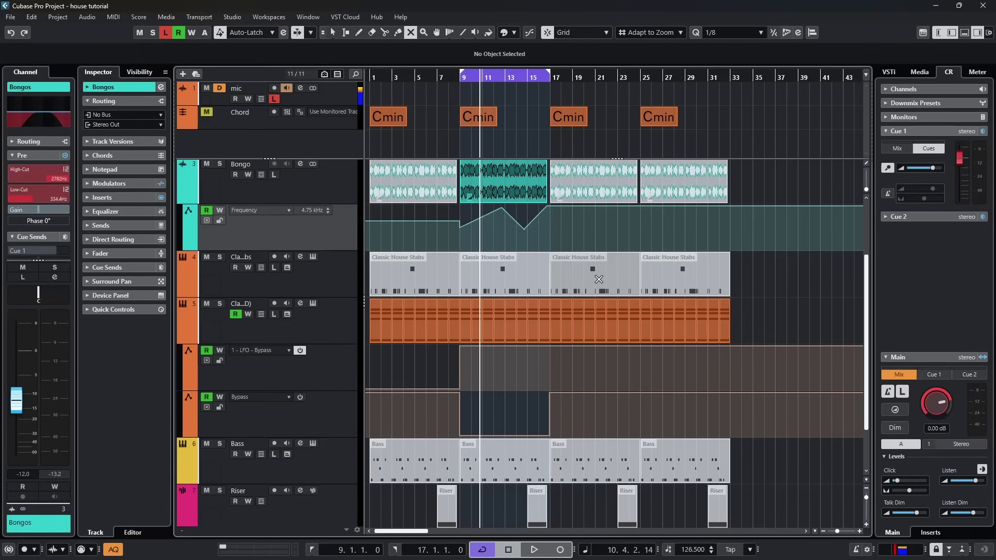
- Unmute the Classic House Stabs and Bongo events from bar 17 to bar 25 and mute the Classic House Stabs (D) events there
left_click(599, 279)
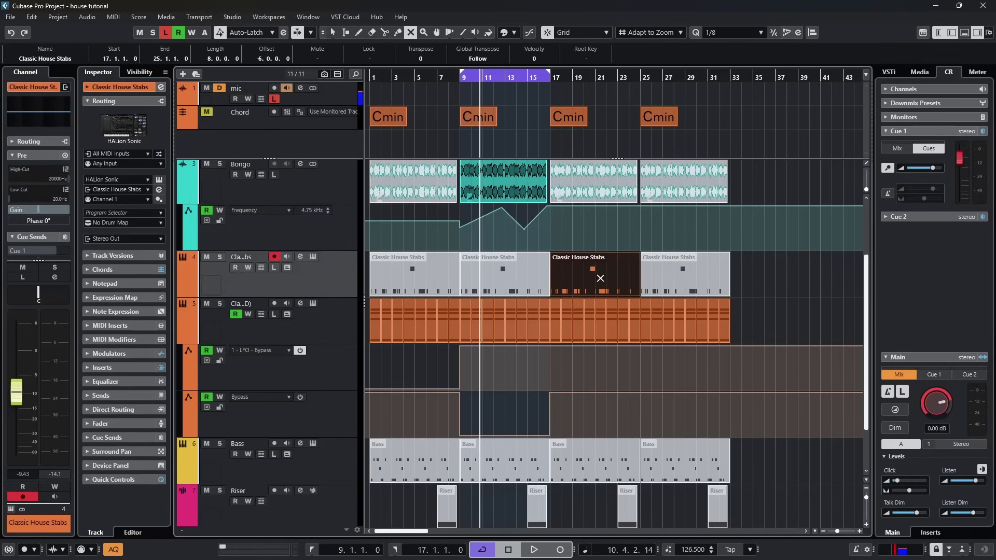
scroll(571, 243, "up", 3)
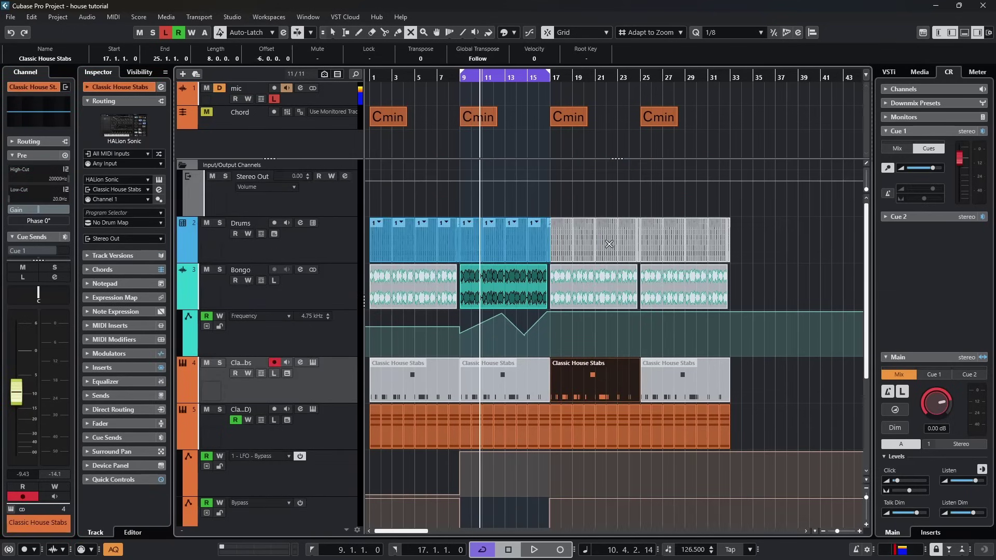
left_click(606, 278)
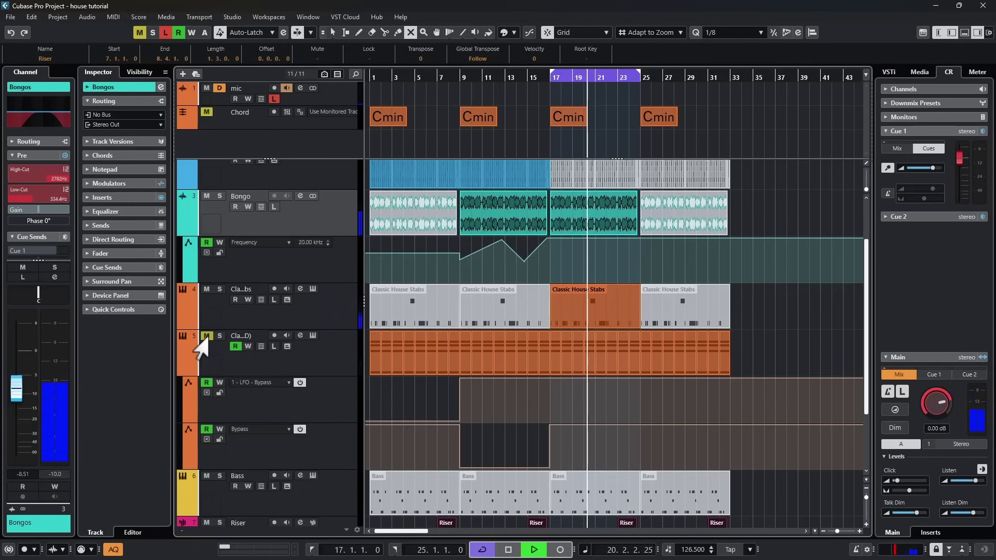
right_click(327, 350)
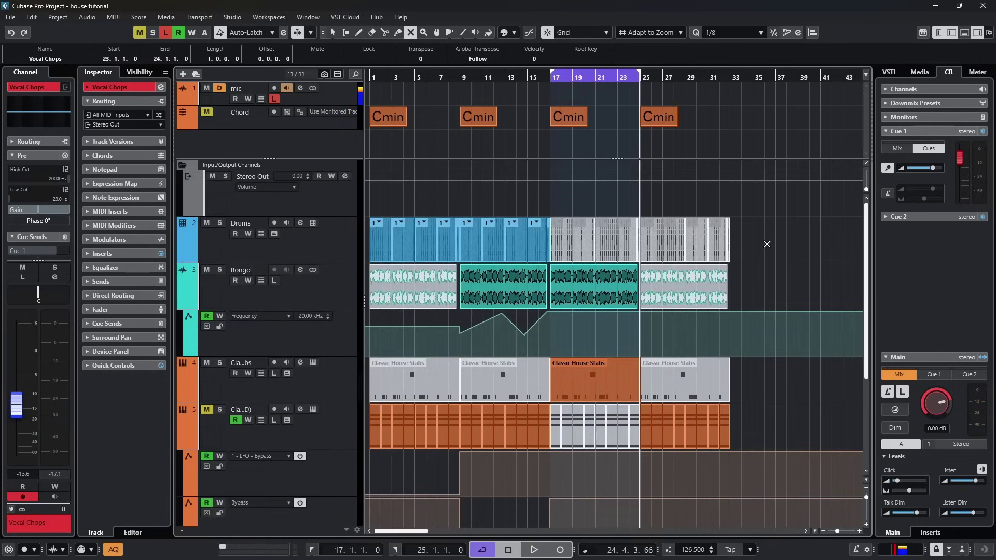
- Unmute the Drums, Bongo, Classic House Stabs, Bass and Vocal Chops events from bar 25 to bar 33
left_click_drag(766, 244, 666, 295)
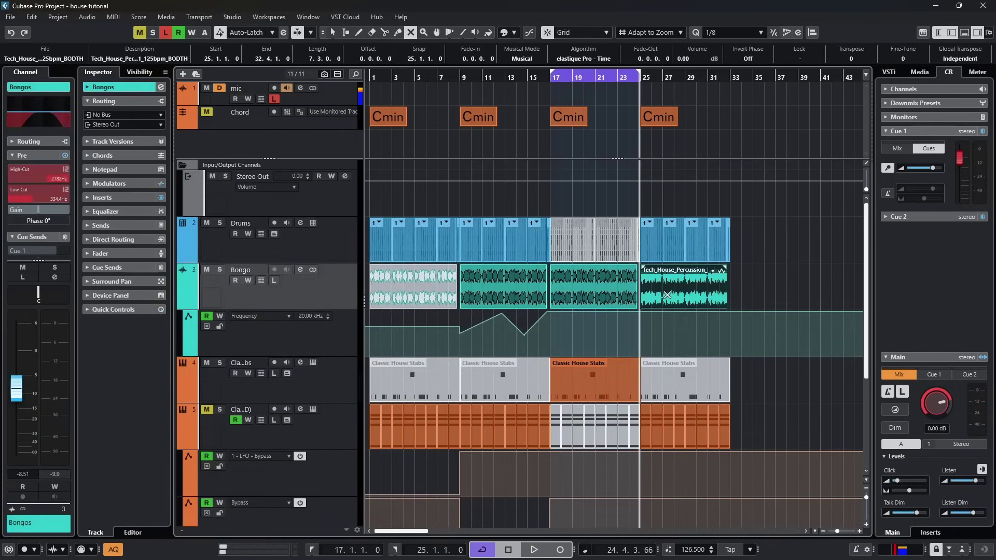
scroll(740, 434, "down", 4)
left_click(670, 393)
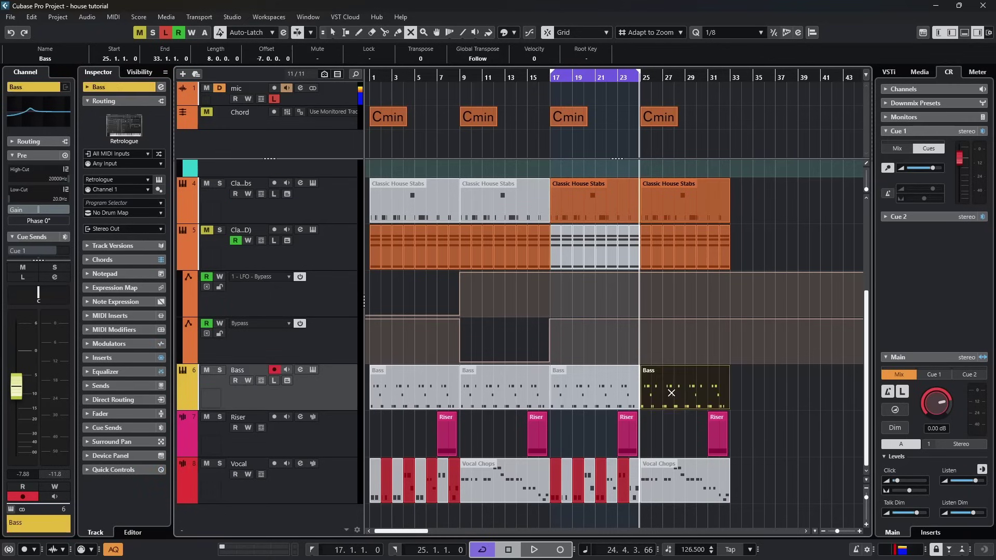
left_click(692, 495)
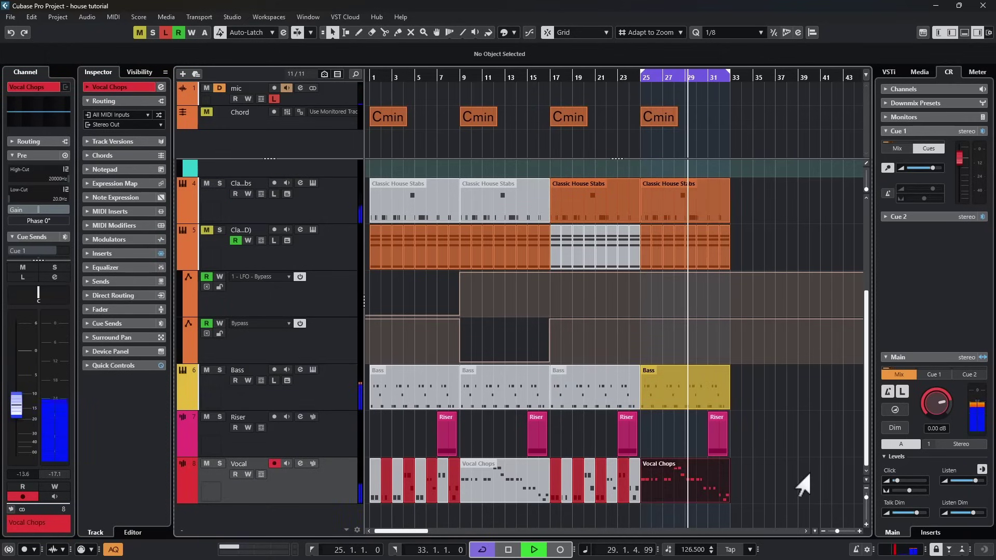
- Switch off cycle mode and play the arrangement from bar 1, reviewing the events and automation of the first two sections
key("KP_Divide")
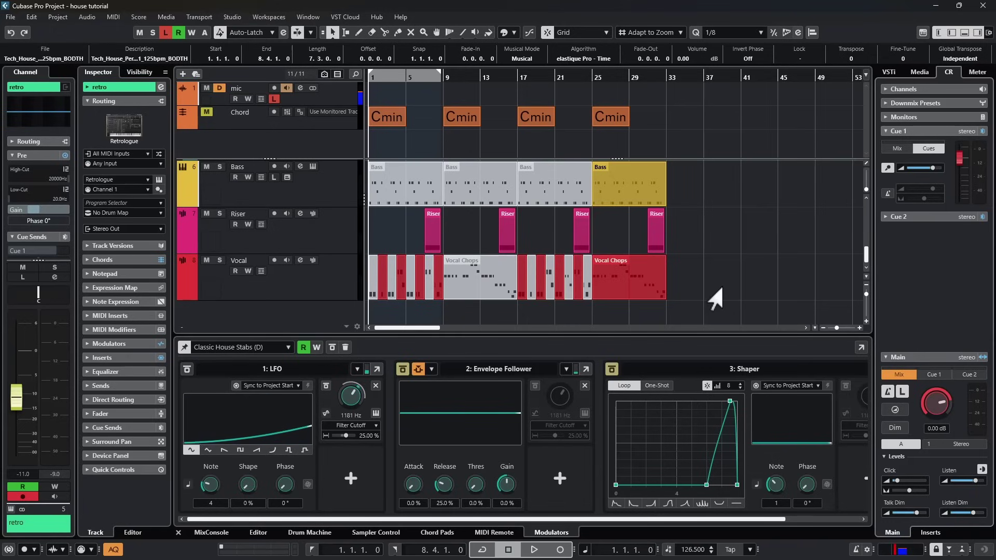
key("space")
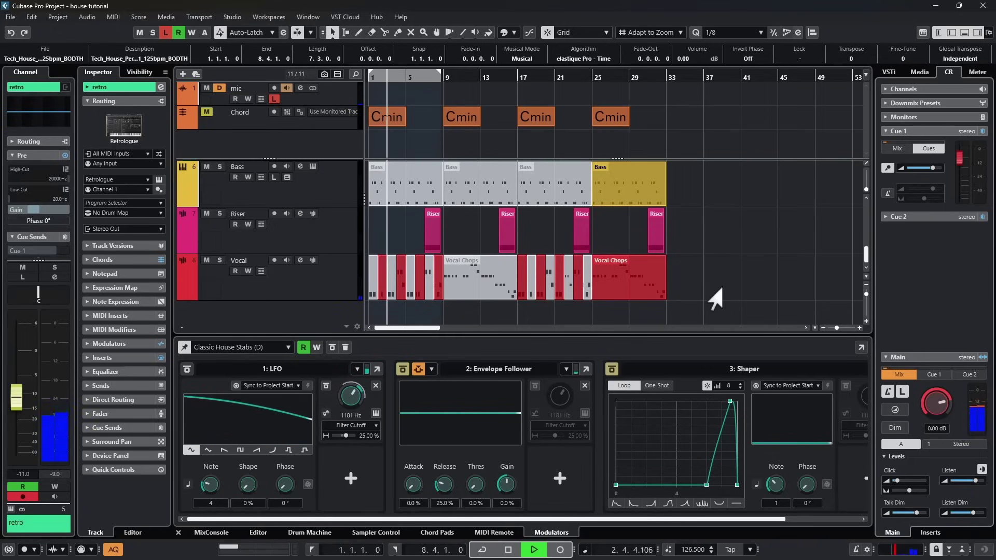
left_click(742, 290)
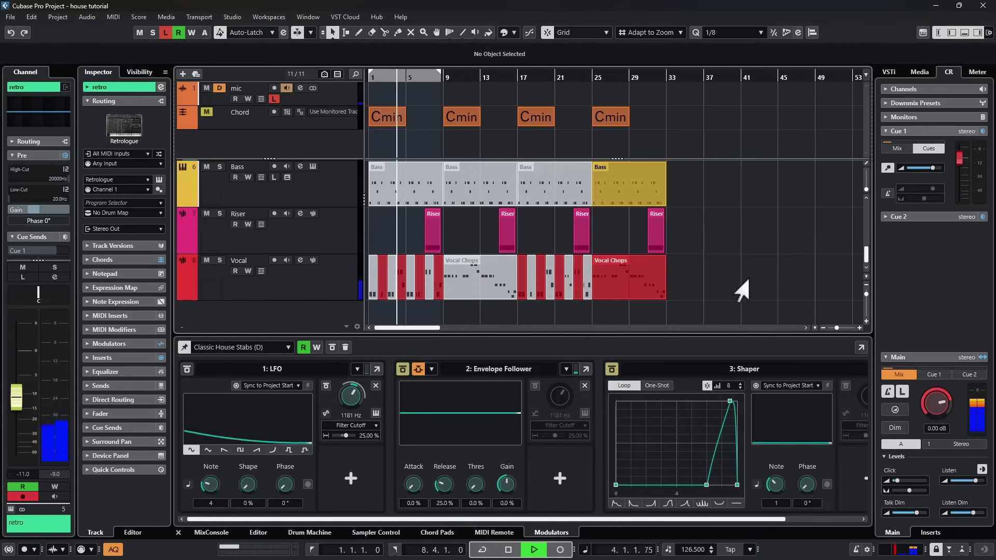
left_click(742, 291)
scroll(741, 289, "up", 5)
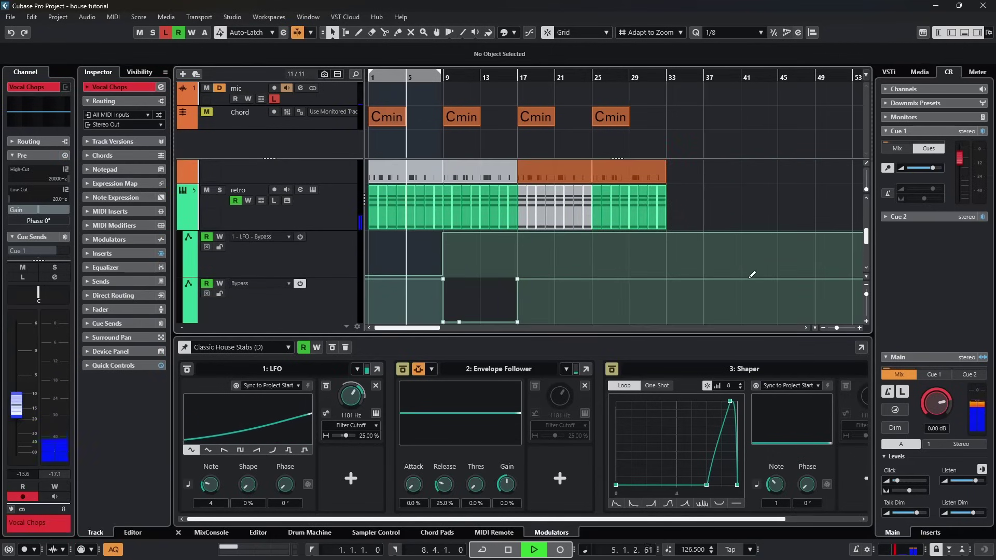
scroll(740, 289, "up", 3)
scroll(741, 290, "up", 2)
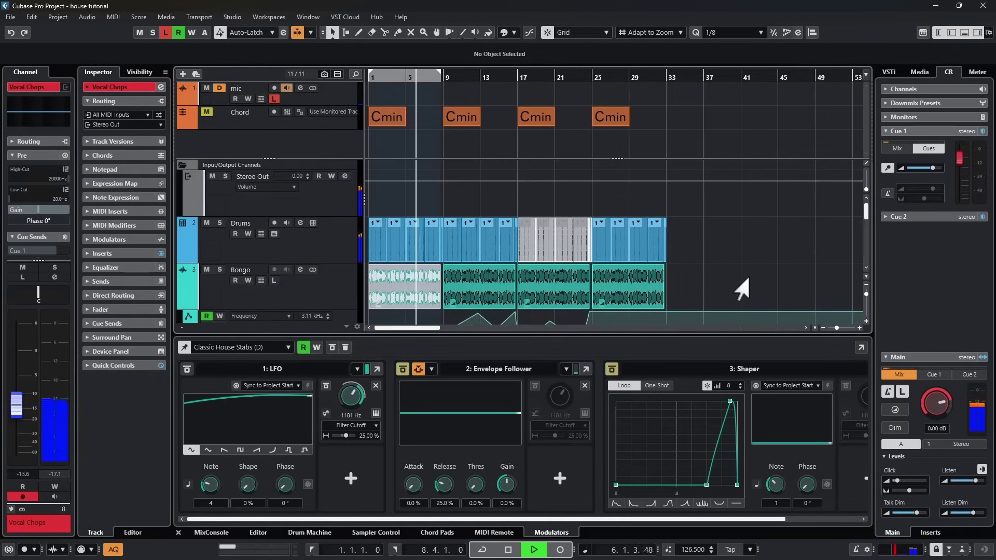
scroll(741, 290, "down", 1)
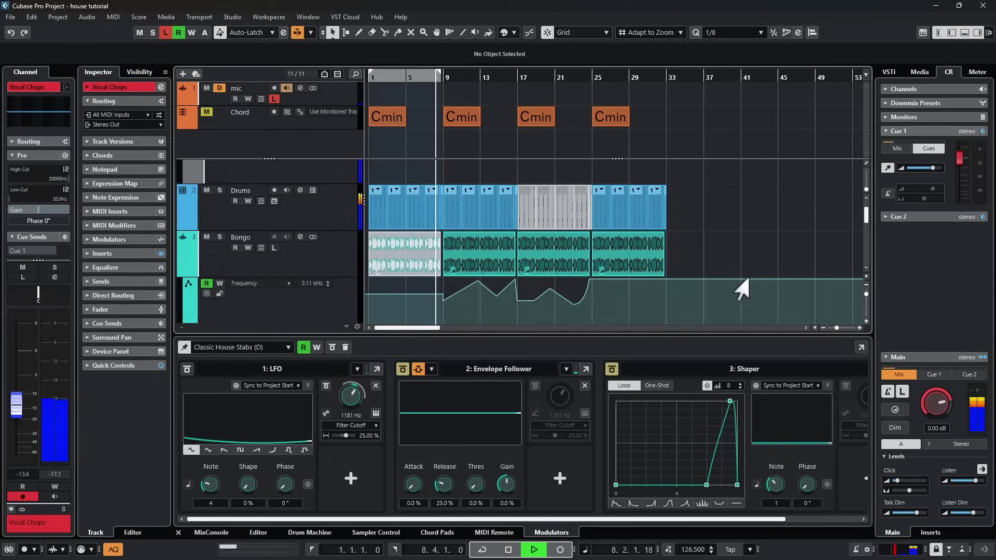
scroll(741, 289, "down", 5)
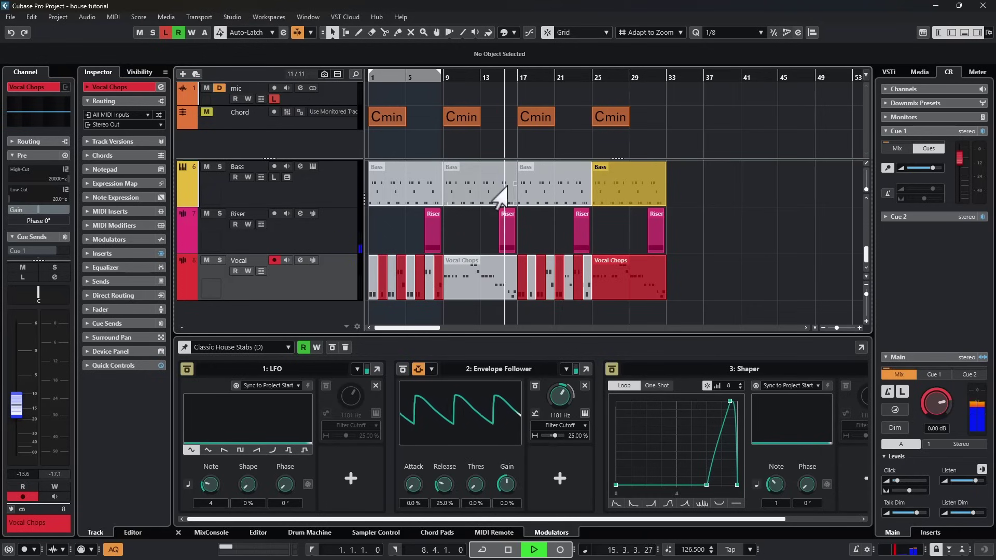
- Examine the events and automation on all tracks from bar 17 to bar 33 while the arrangement plays
scroll(782, 275, "up", 6)
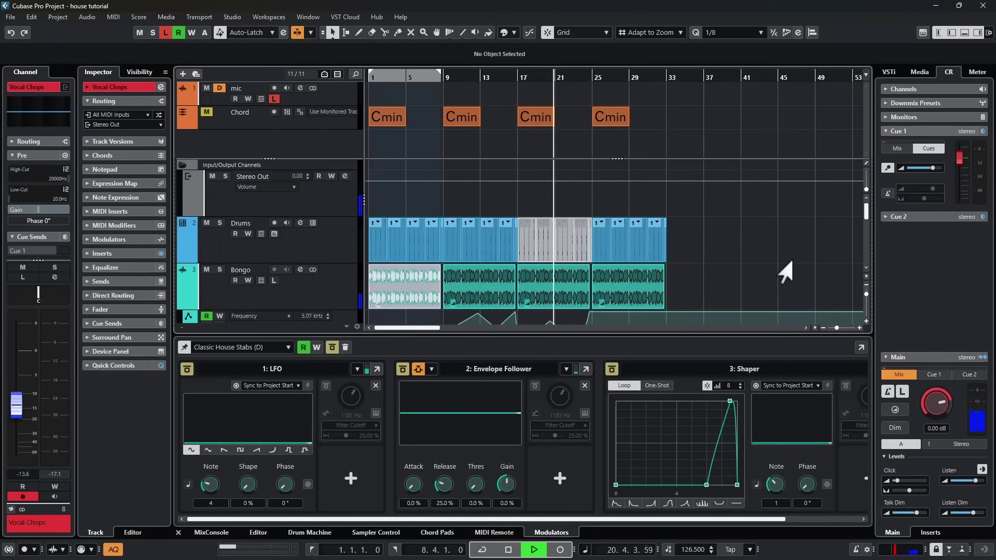
scroll(786, 273, "down", 4)
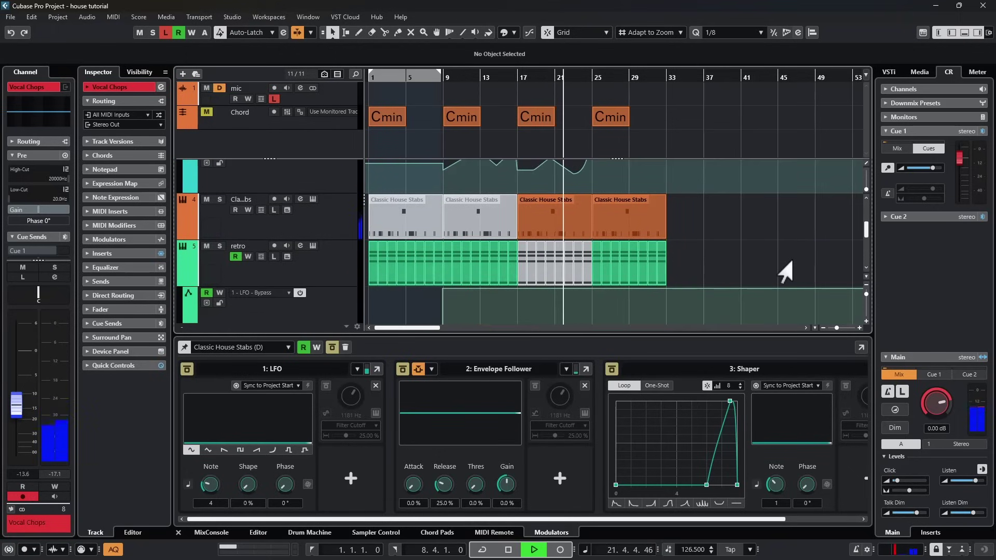
scroll(786, 272, "down", 5)
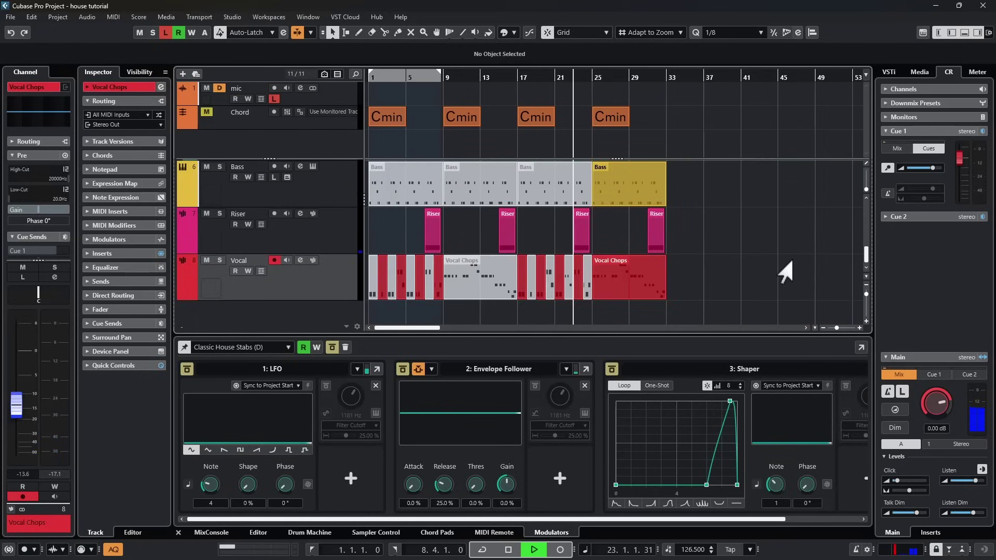
scroll(786, 272, "up", 3)
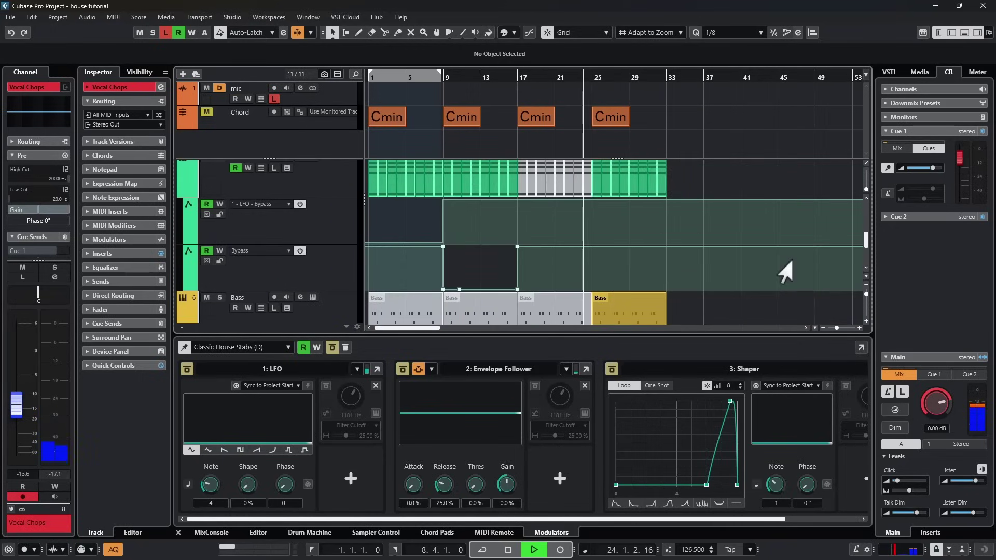
scroll(786, 272, "down", 3)
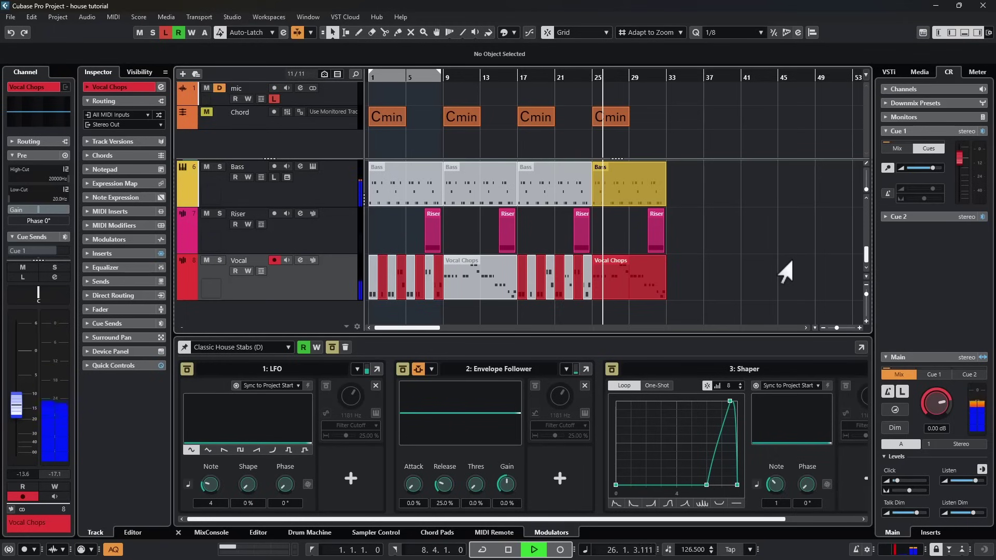
scroll(786, 272, "up", 4)
scroll(785, 272, "up", 2)
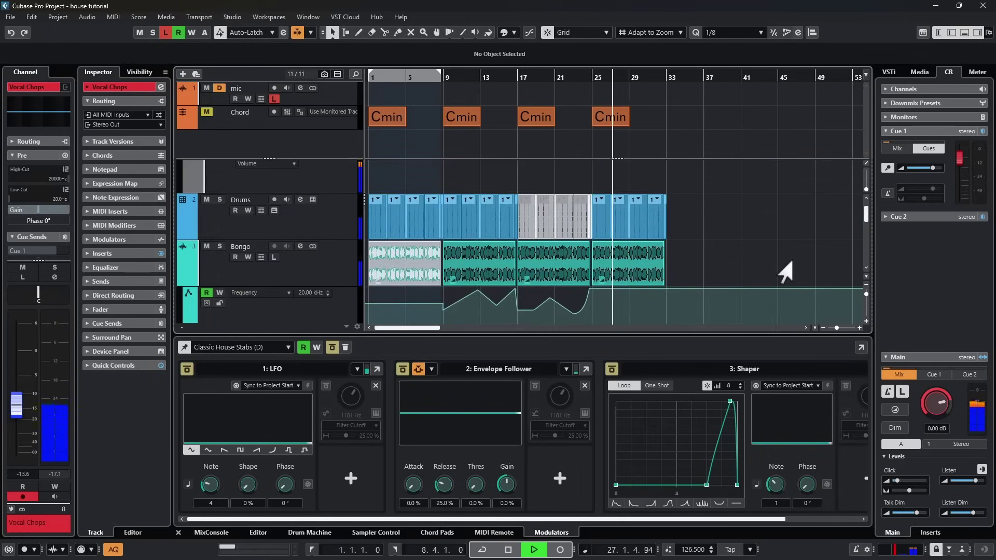
scroll(785, 273, "down", 3)
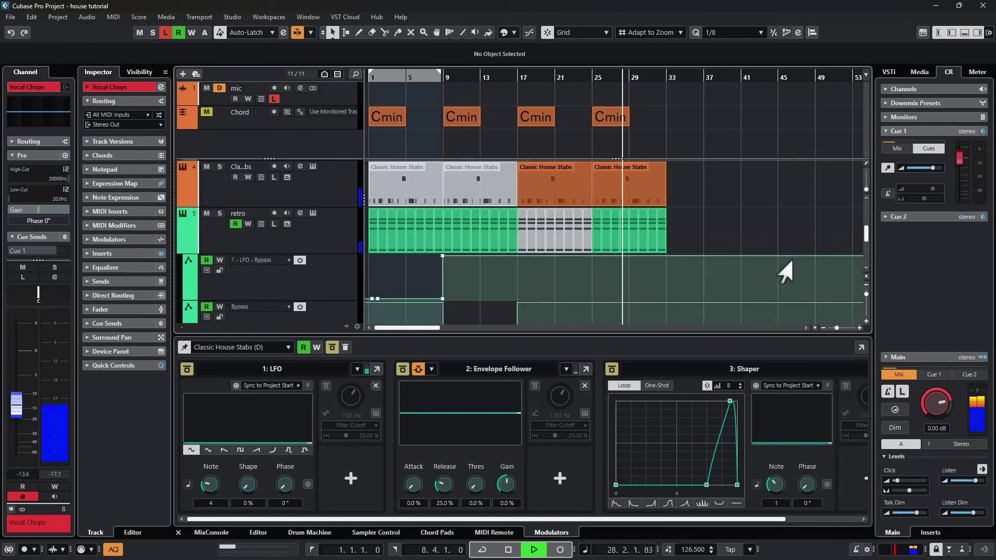
scroll(785, 272, "down", 3)
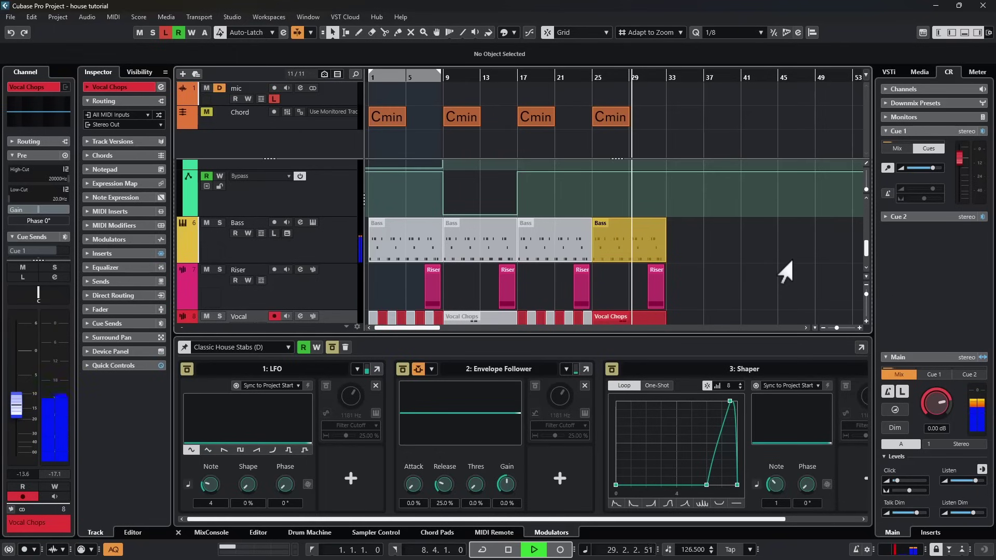
scroll(785, 273, "down", 1)
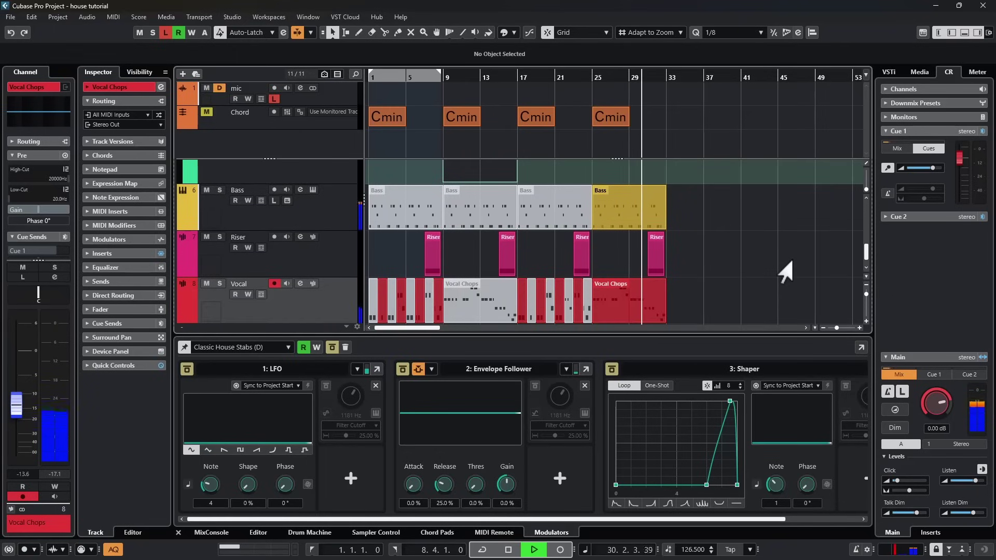
scroll(785, 272, "up", 4)
scroll(784, 272, "up", 1)
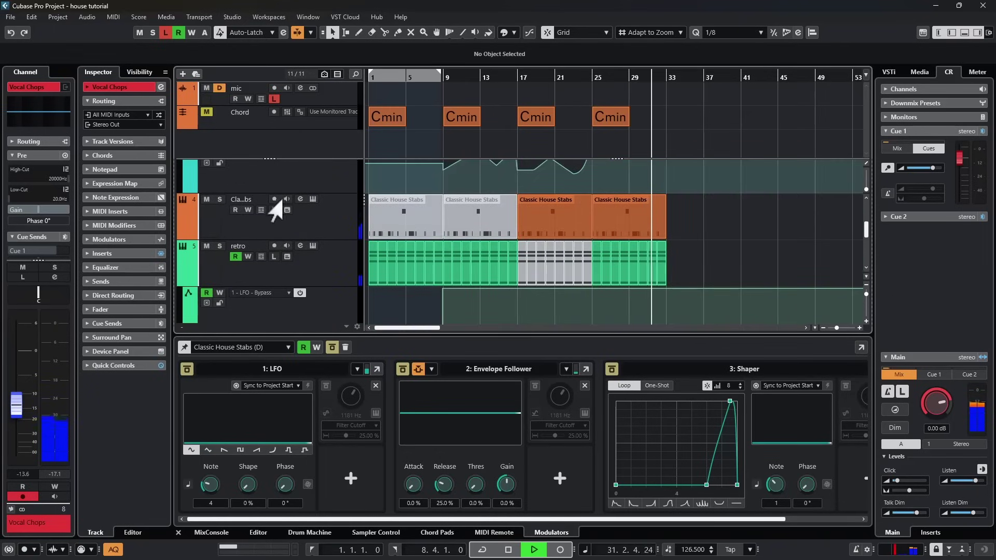
left_click(313, 226)
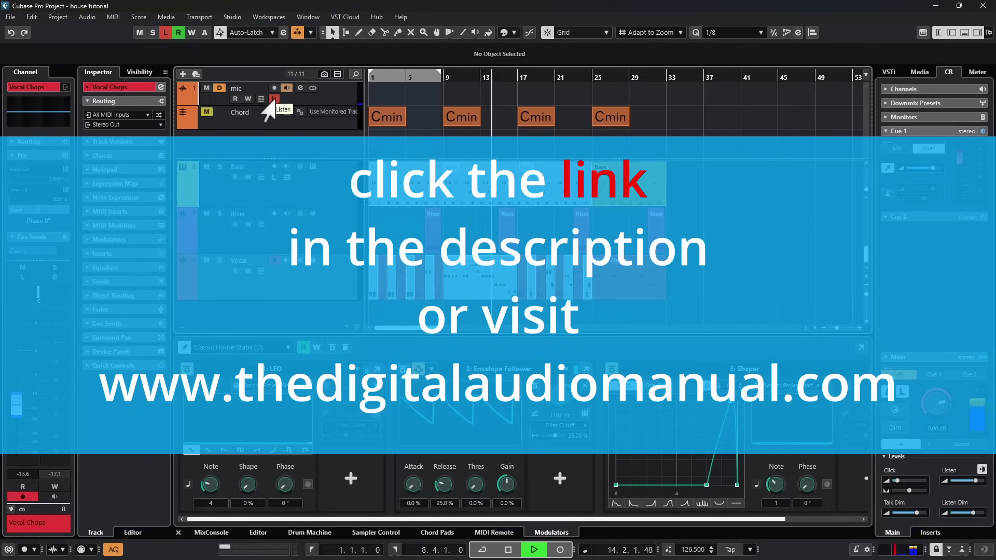
left_click(286, 89)
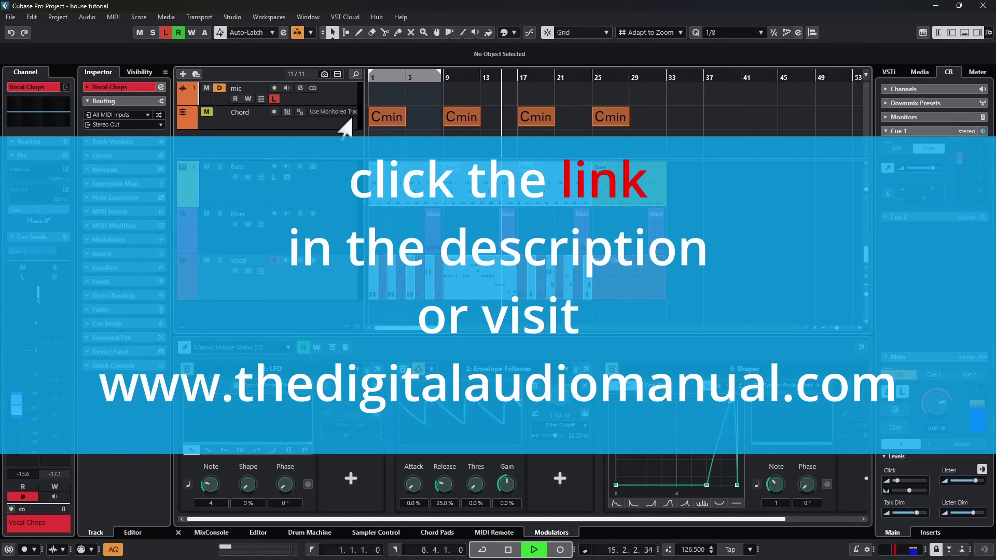
scroll(745, 284, "up", 4)
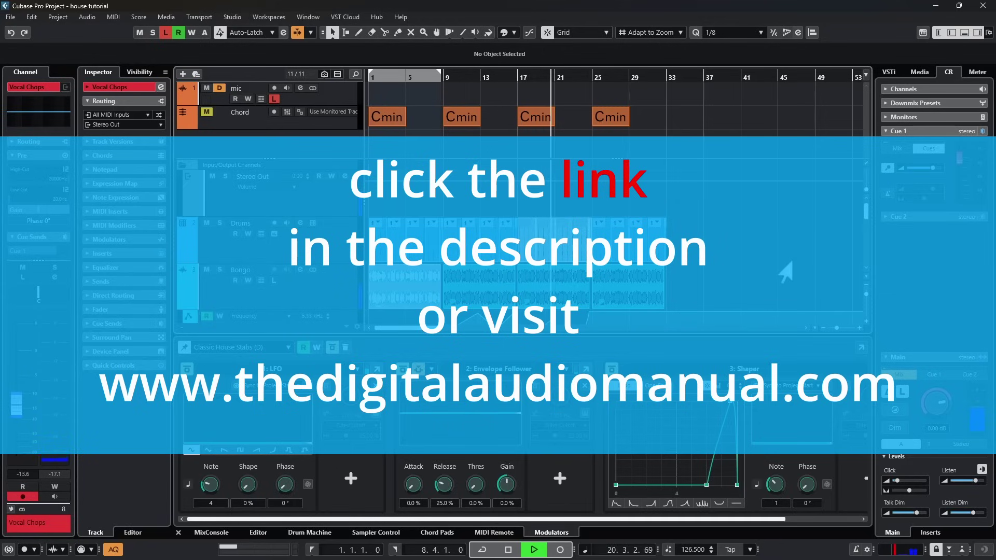
scroll(784, 273, "down", 3)
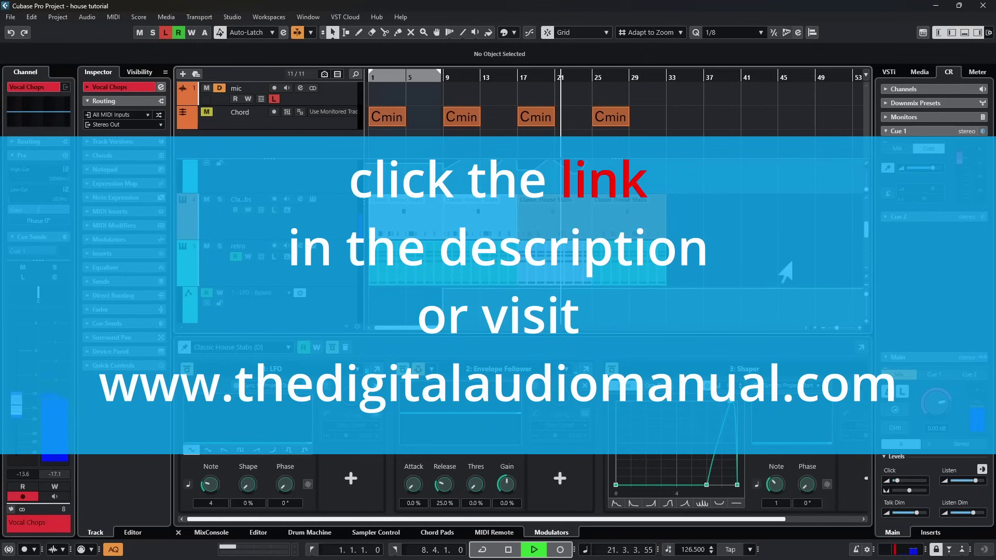
scroll(784, 274, "down", 4)
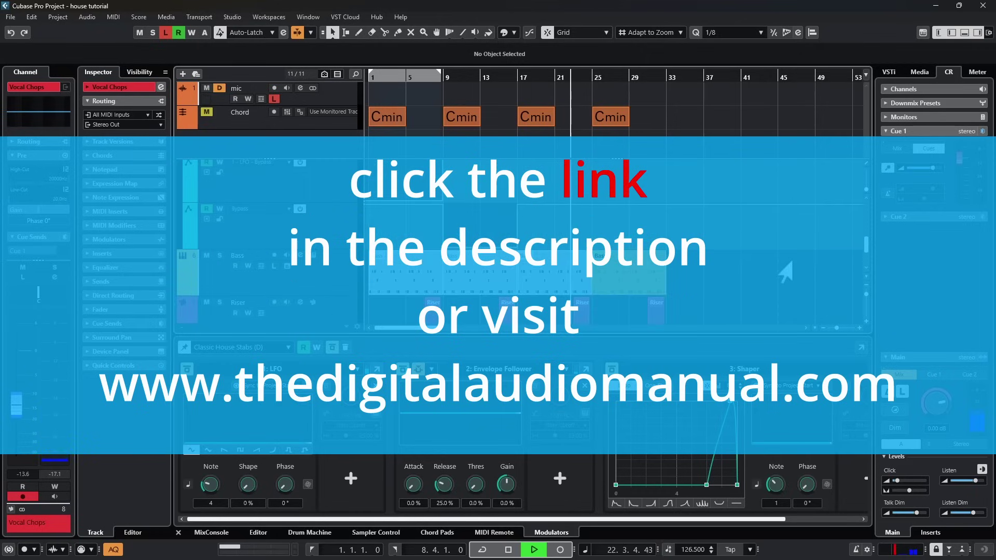
scroll(784, 274, "up", 3)
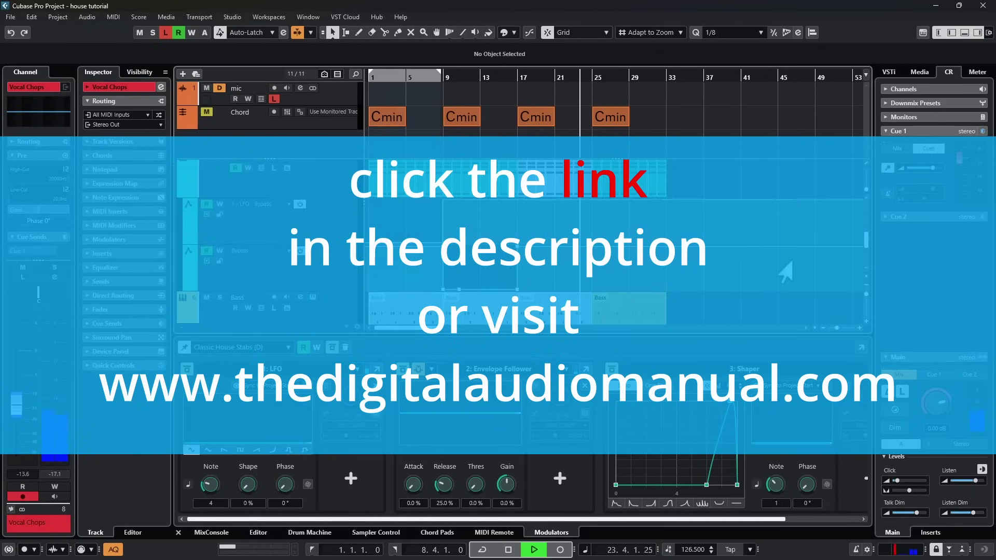
scroll(784, 273, "down", 3)
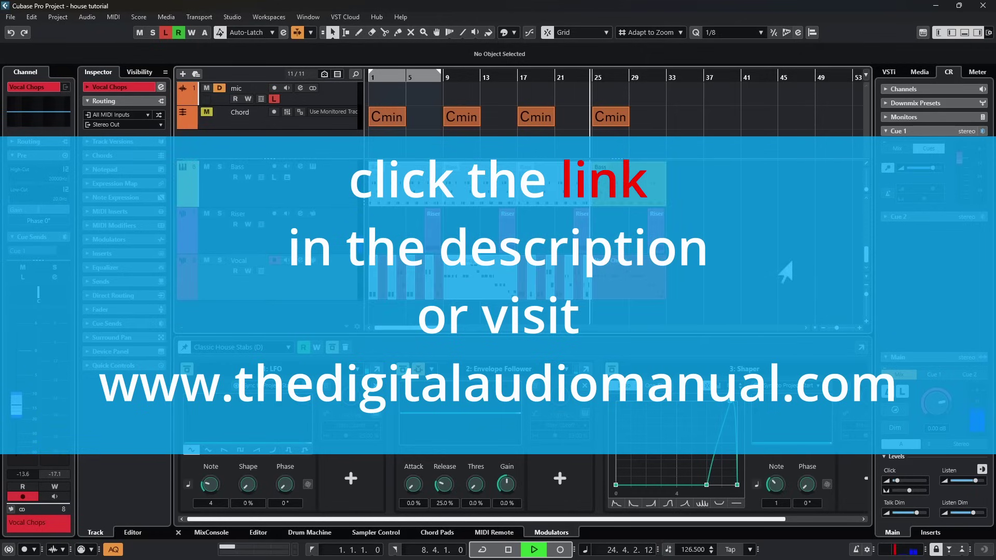